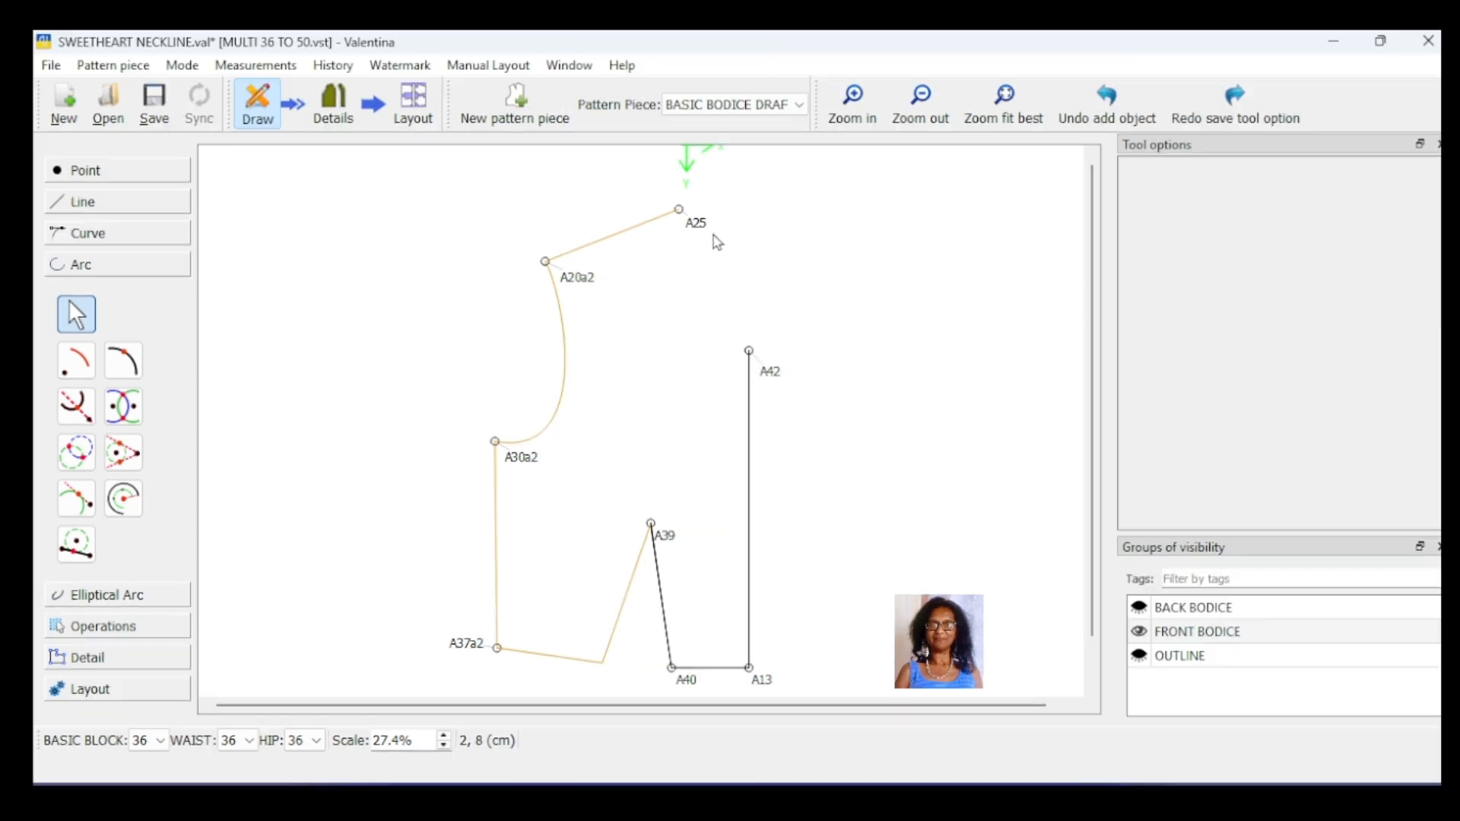
Step: Move the label of point A25 so that it sits above the shoulder line's neck end
{"action": "left_click_drag", "start_coordinate": [699, 225], "coordinate": [714, 197]}
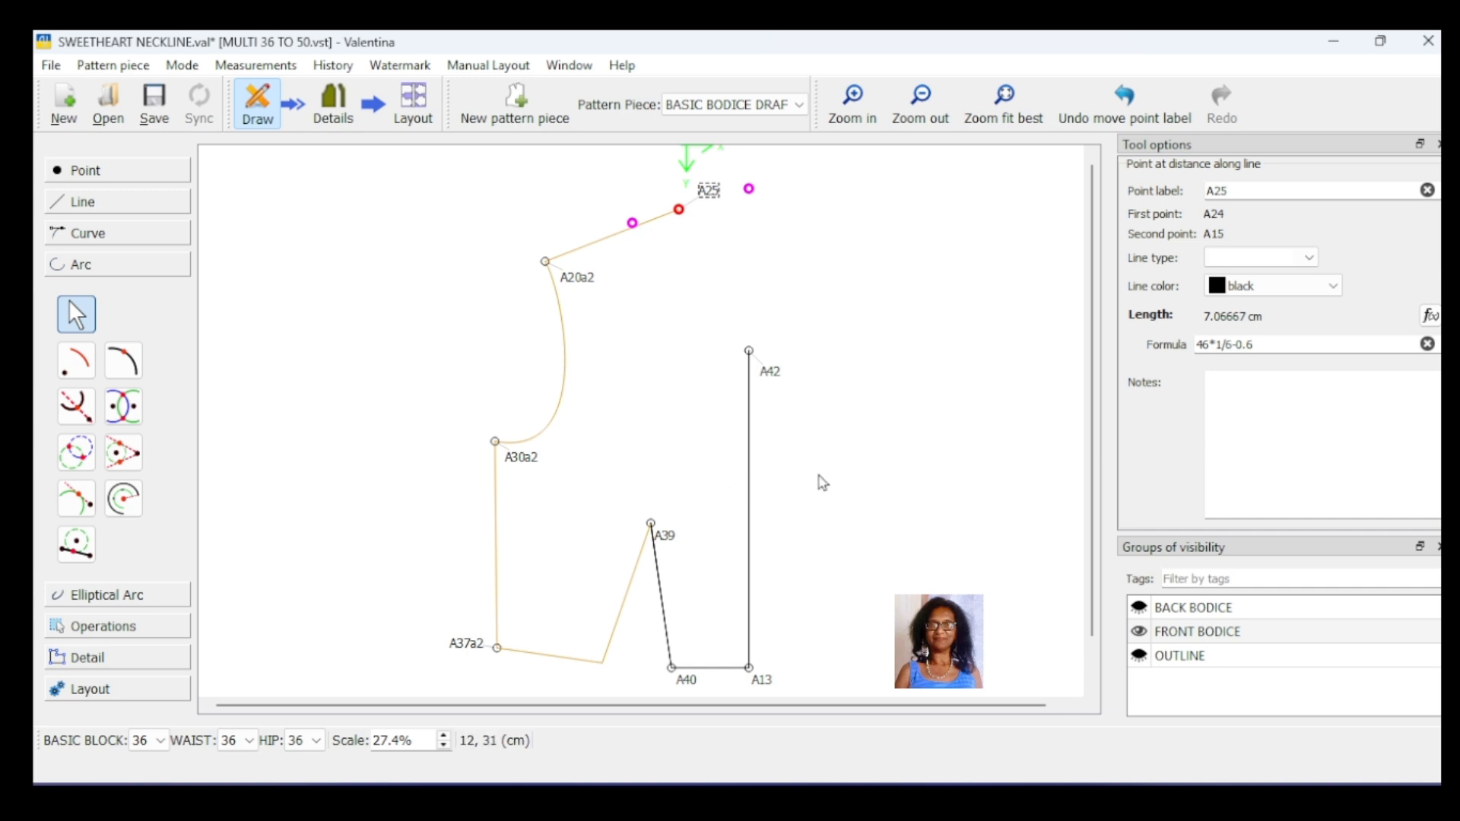
{"action": "left_click", "coordinate": [821, 483]}
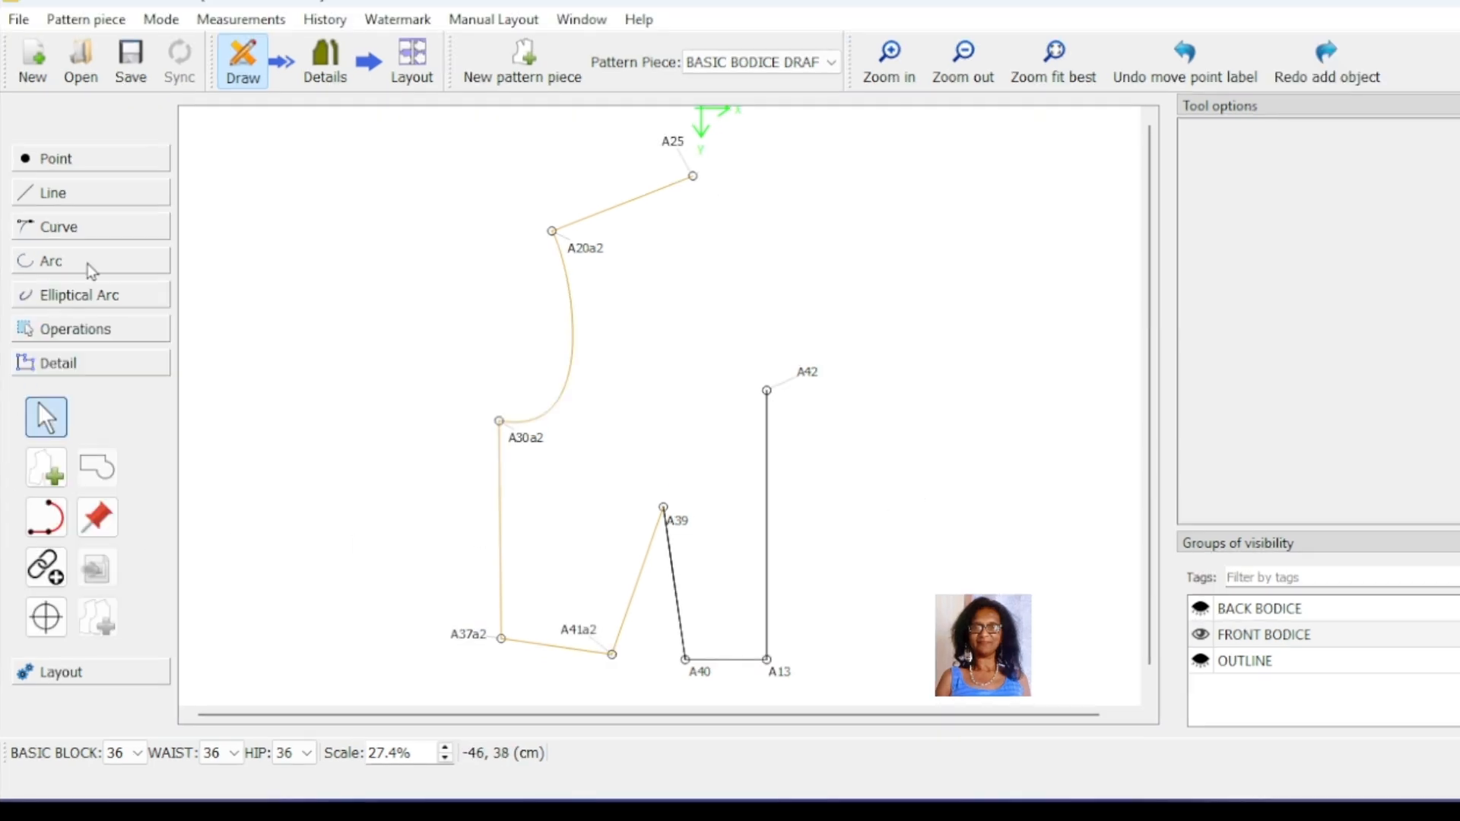
Step: Create a point at the intersection of two circles centred on A25 and A42, each with a radius of 12 cm
{"action": "left_click", "coordinate": [91, 266]}
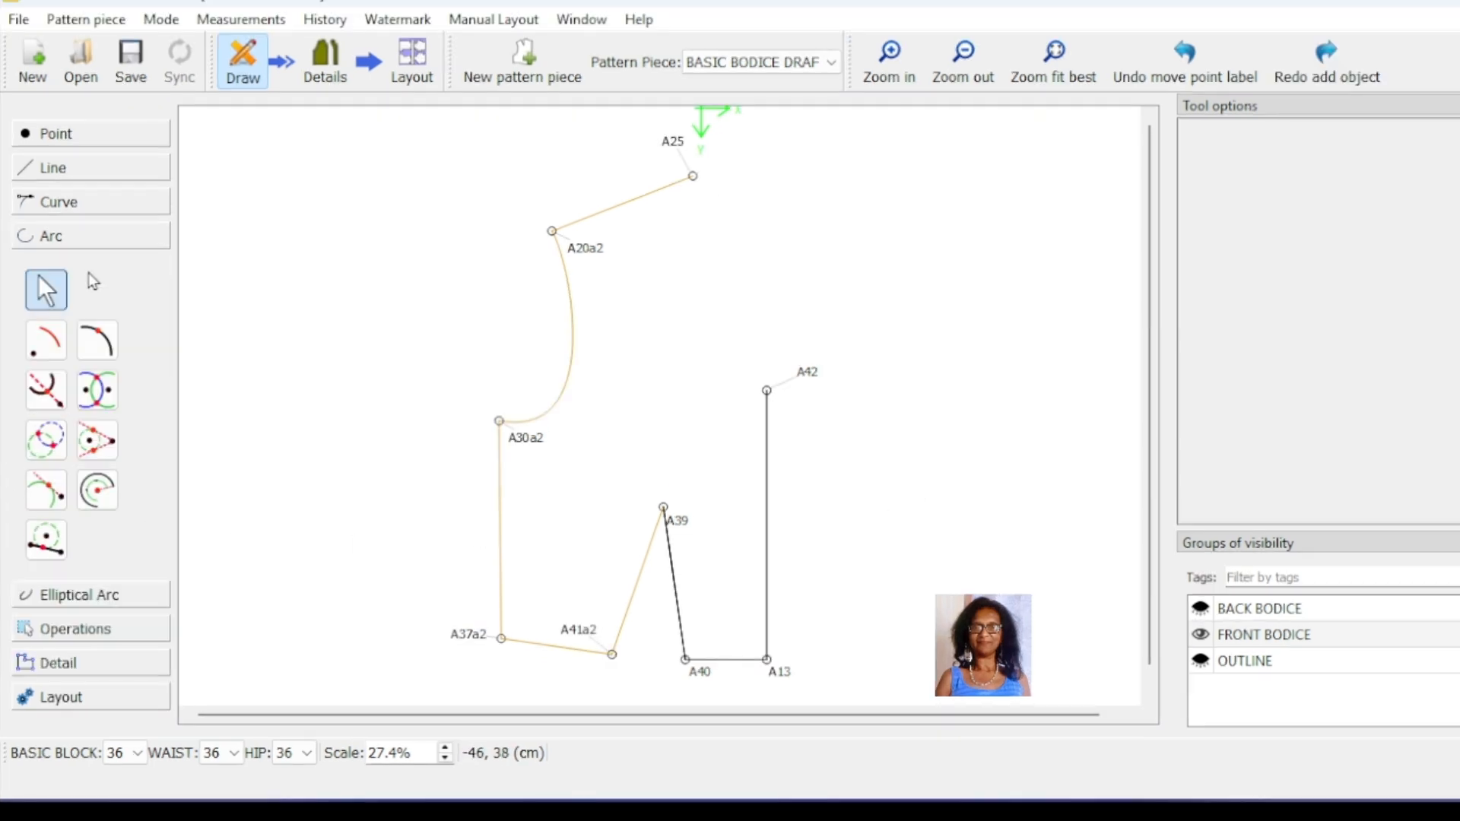
{"action": "left_click", "coordinate": [48, 447]}
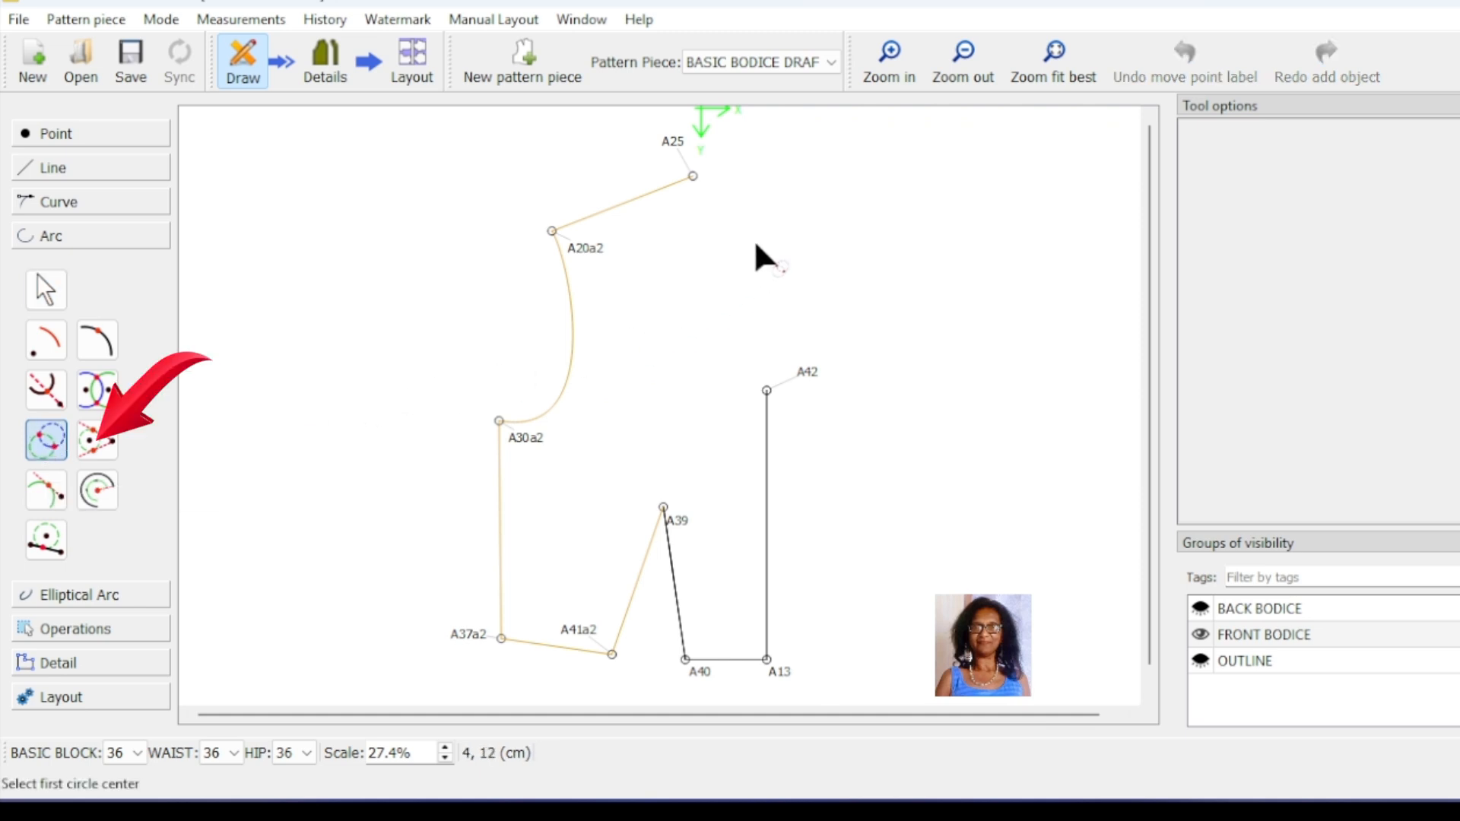
{"action": "left_click", "coordinate": [692, 176]}
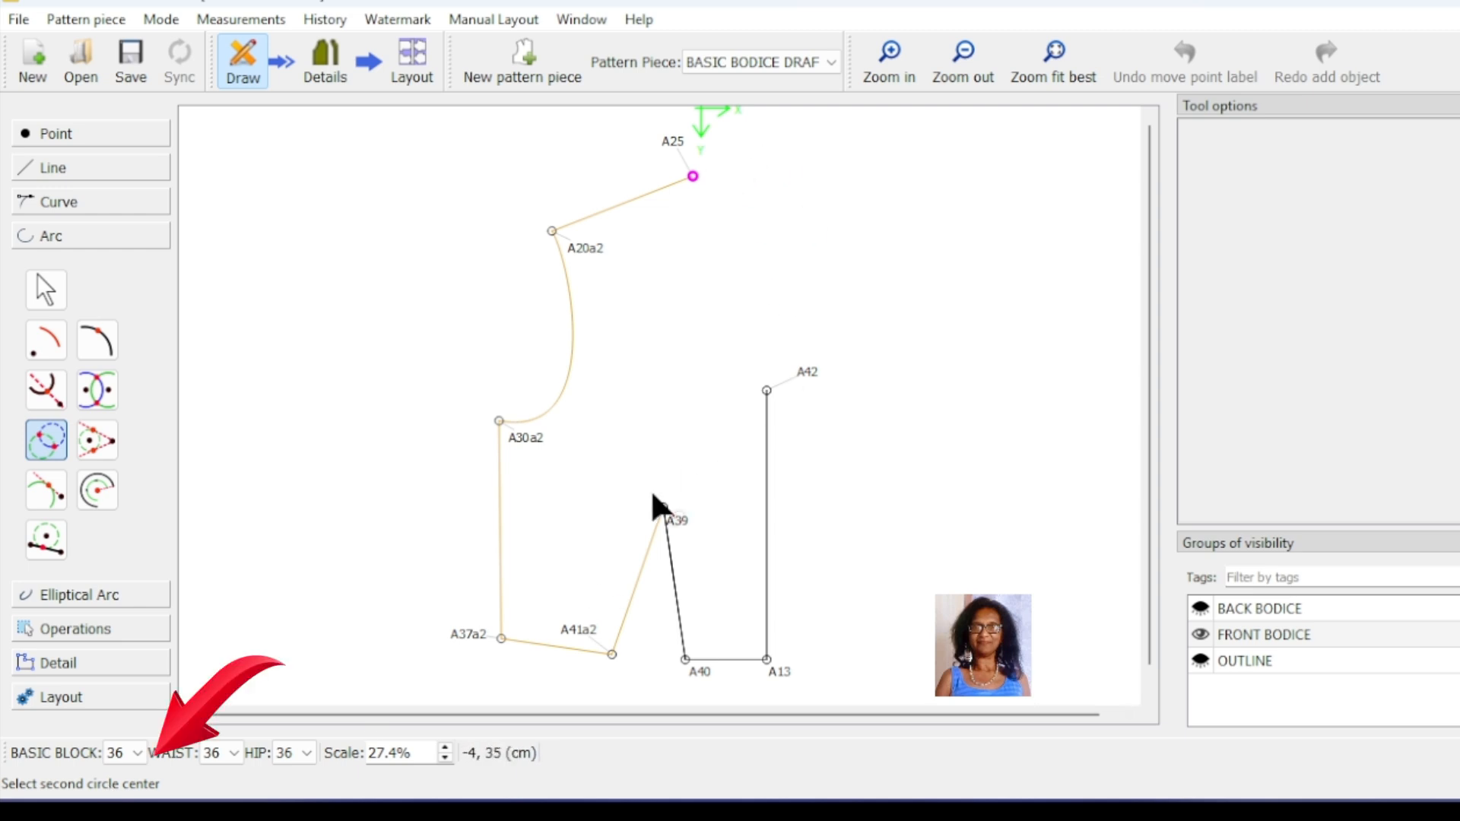
{"action": "left_click", "coordinate": [767, 391]}
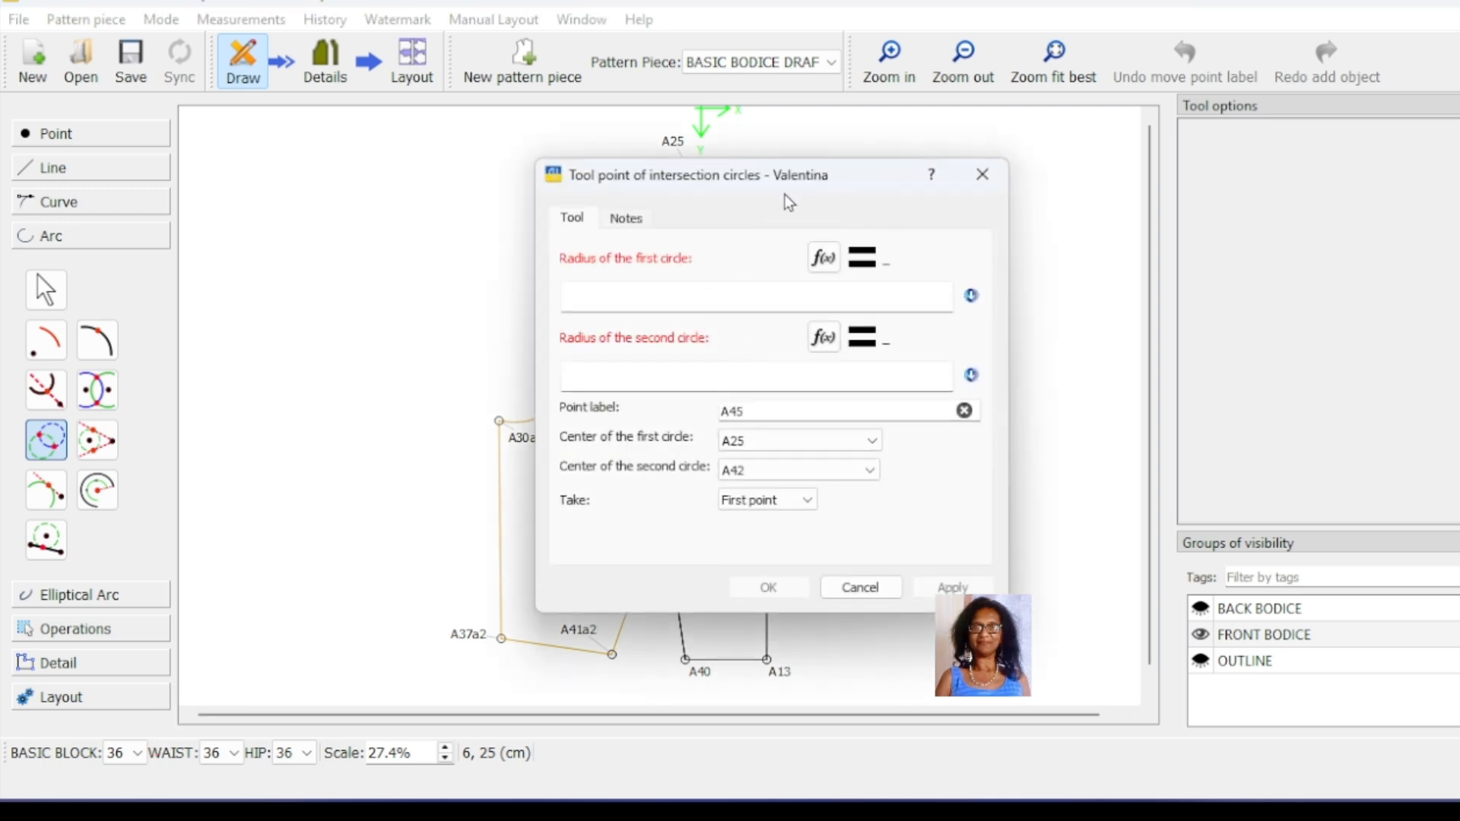
{"action": "left_click_drag", "start_coordinate": [785, 194], "coordinate": [1092, 203]}
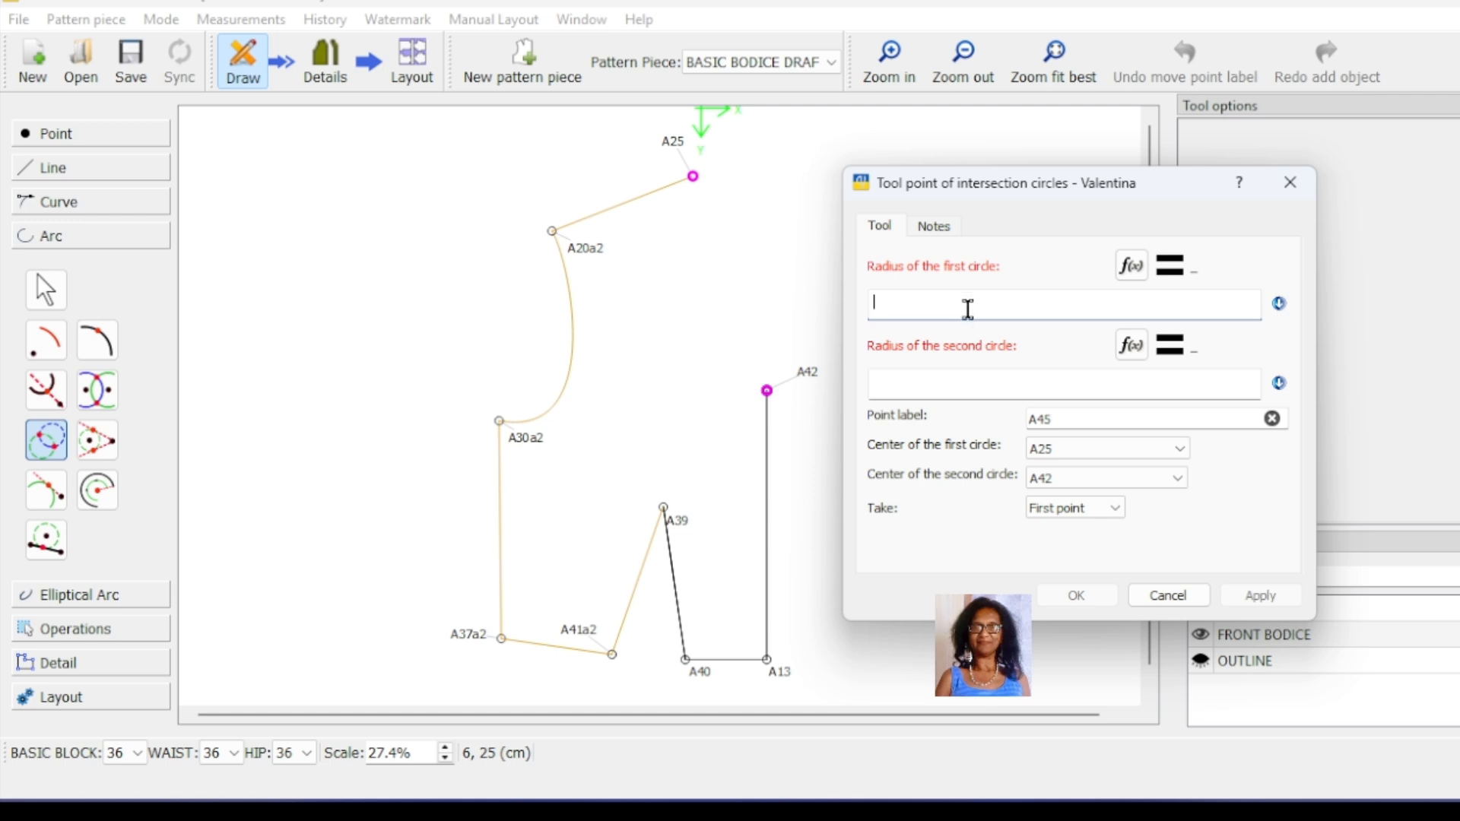
{"action": "type", "text": "12"}
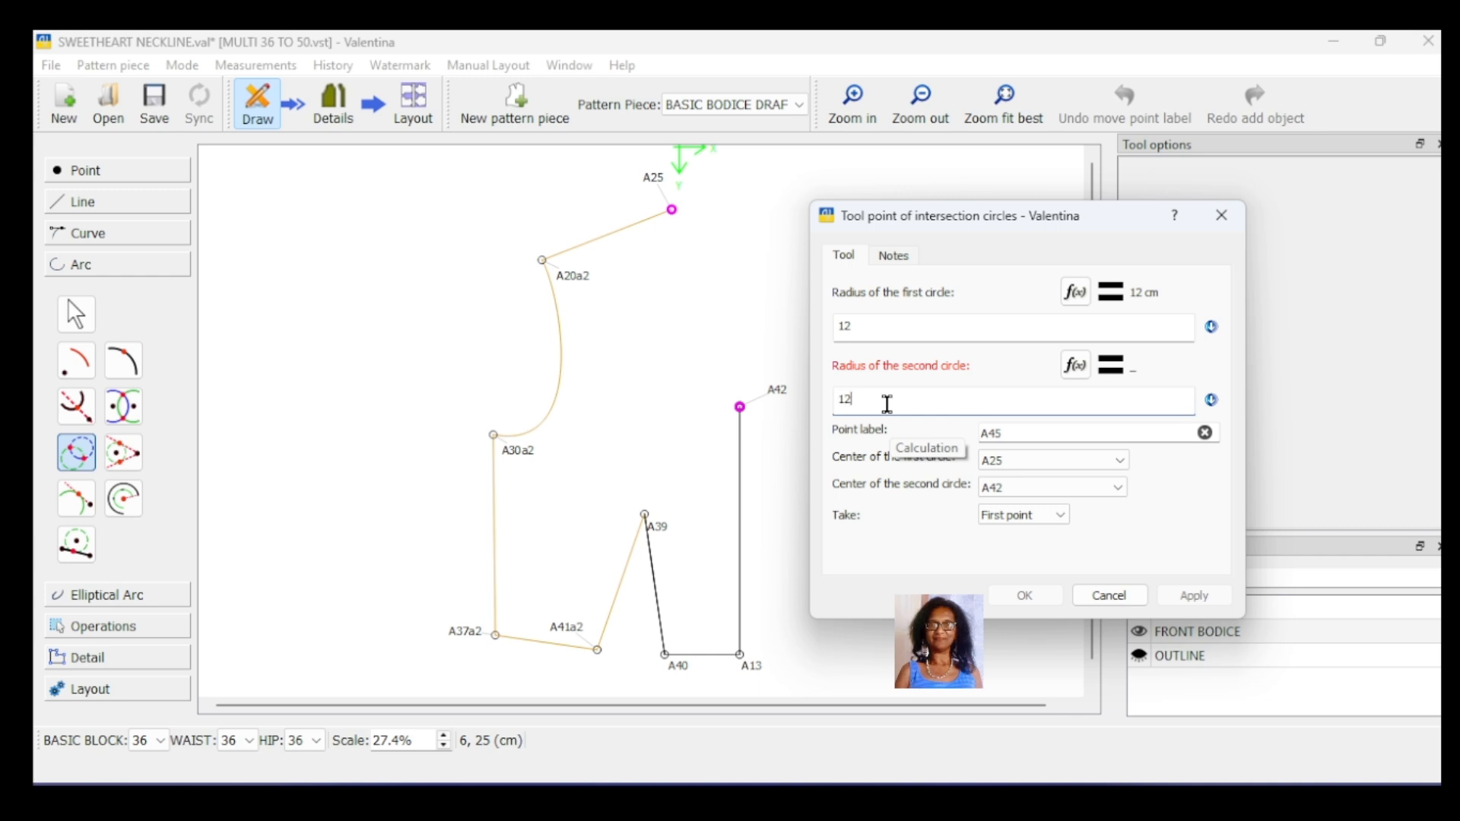
{"action": "left_click", "coordinate": [1177, 605]}
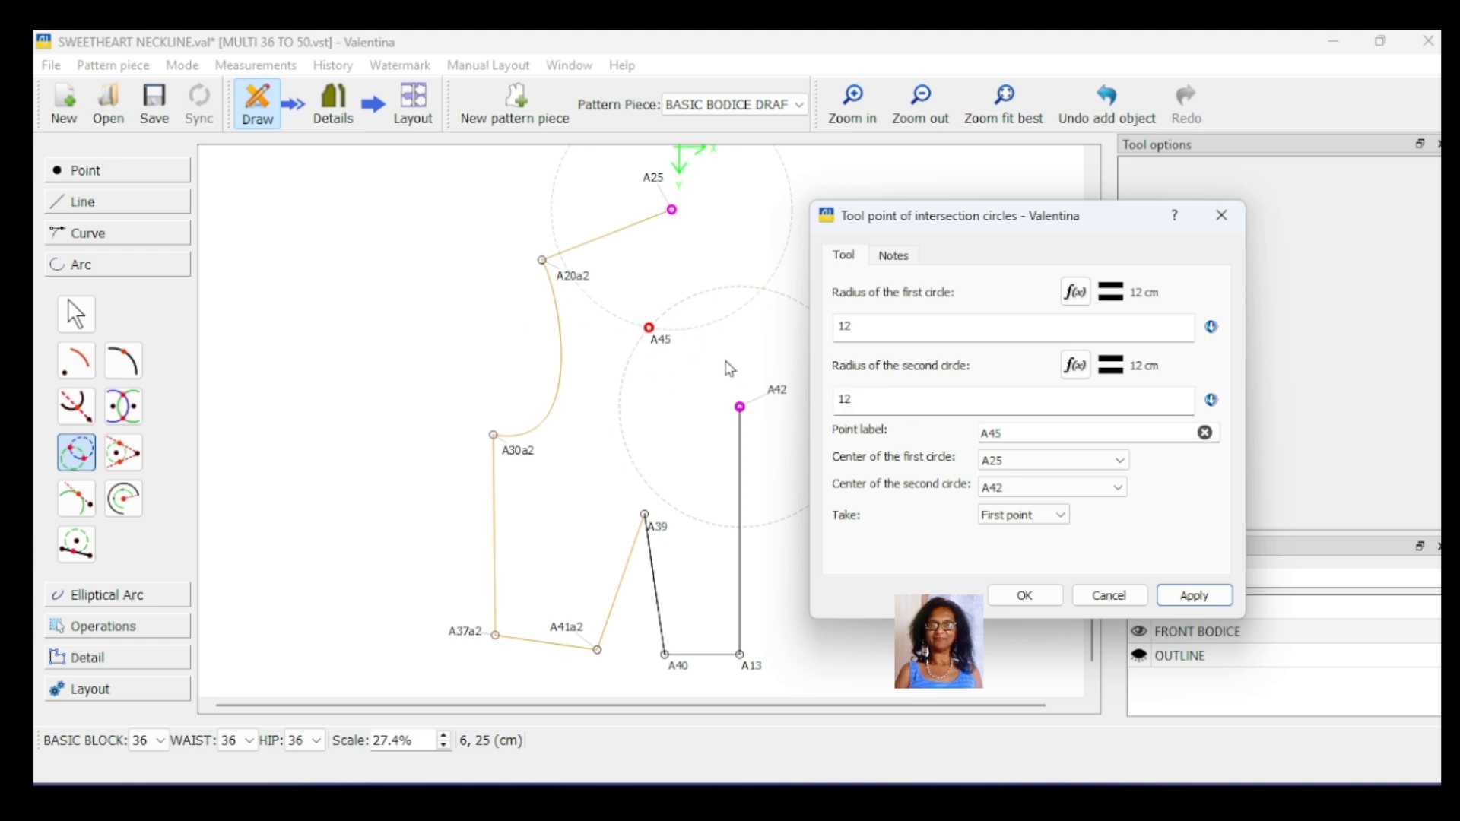
Step: Set both circle radii of the new intersection point to 11 cm and finish the point
{"action": "double_click", "coordinate": [837, 398]}
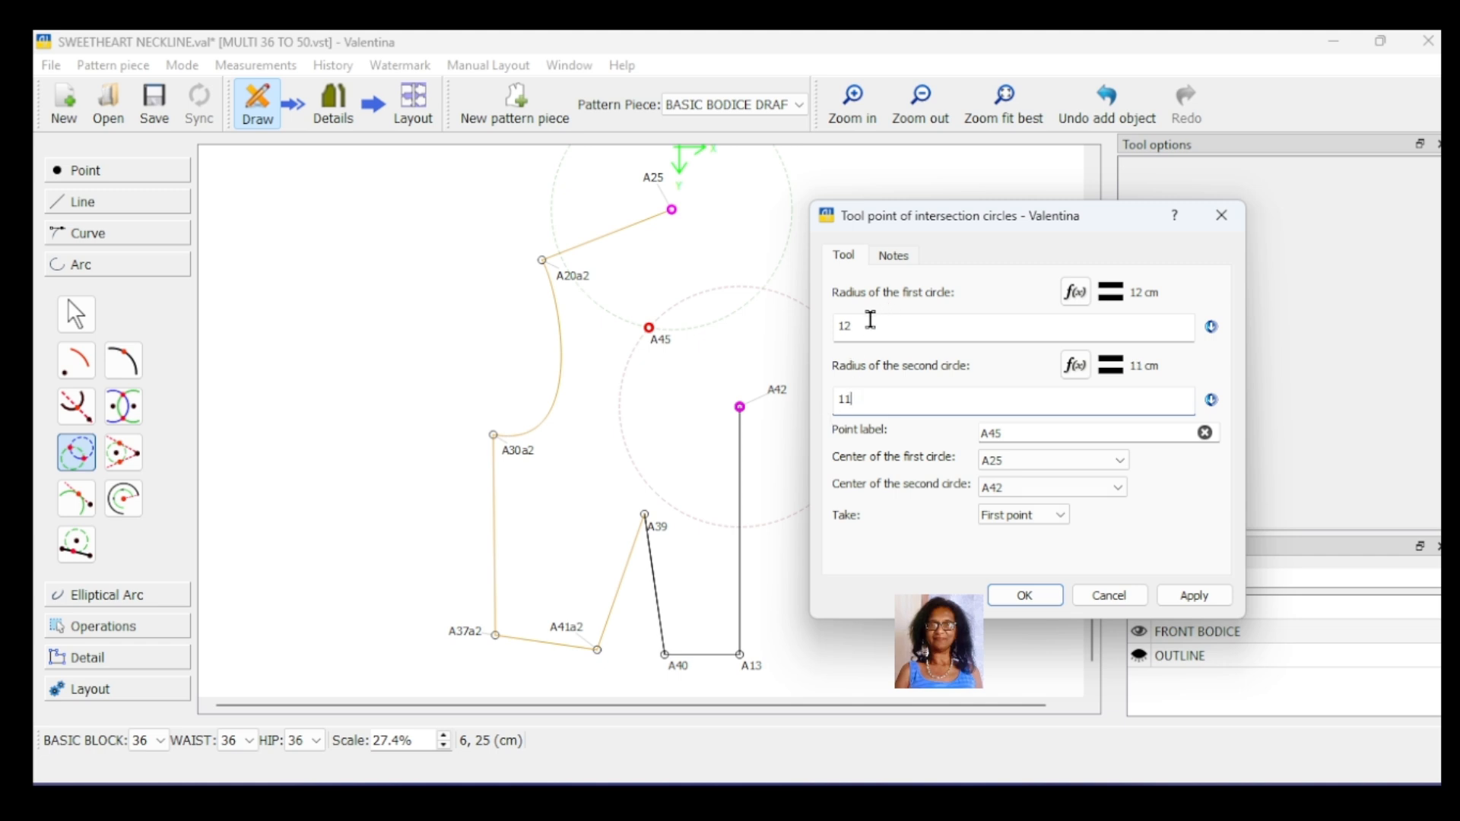
{"action": "double_click", "coordinate": [871, 320]}
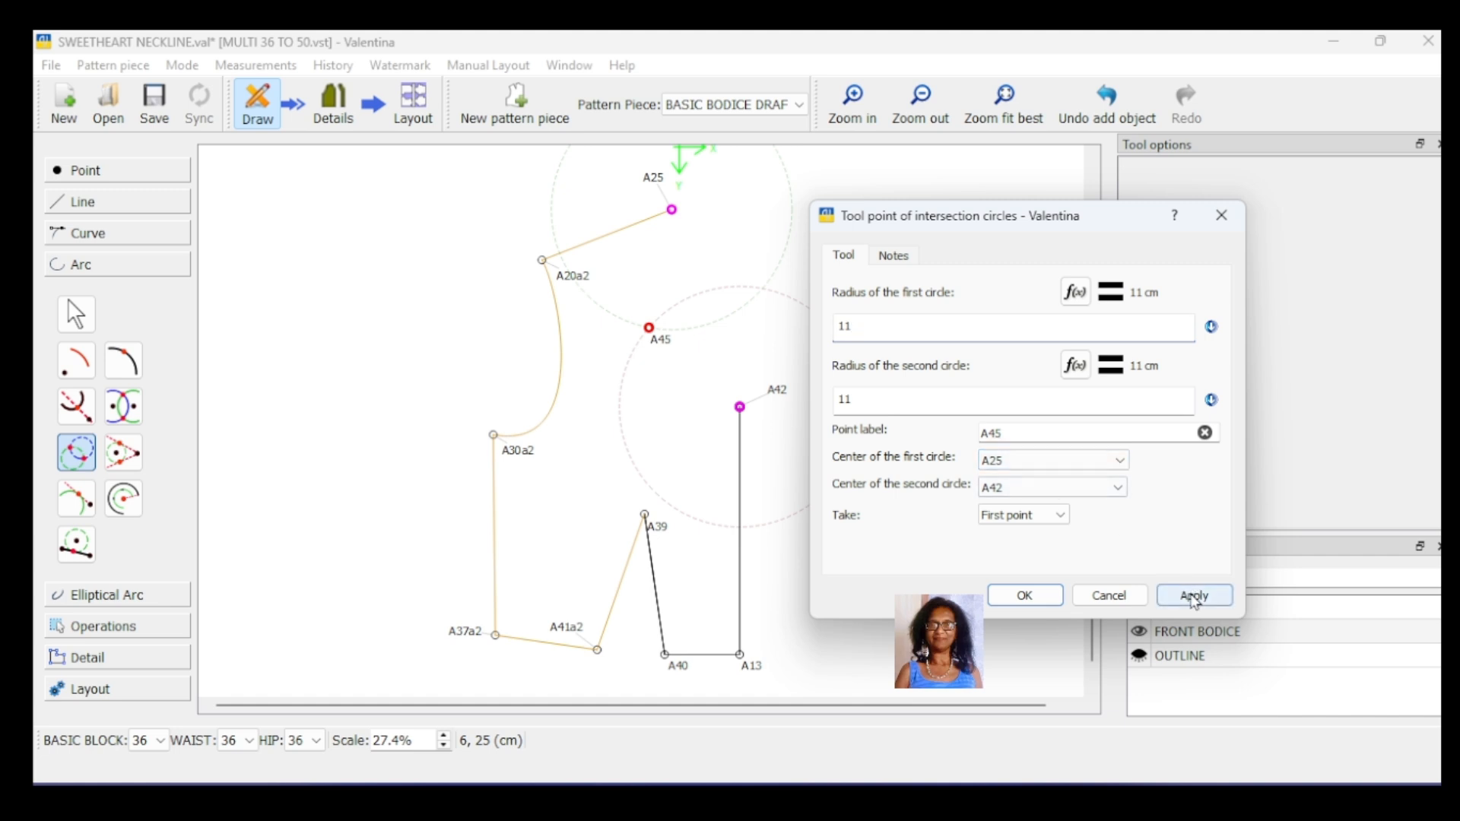
{"action": "left_click", "coordinate": [1194, 597]}
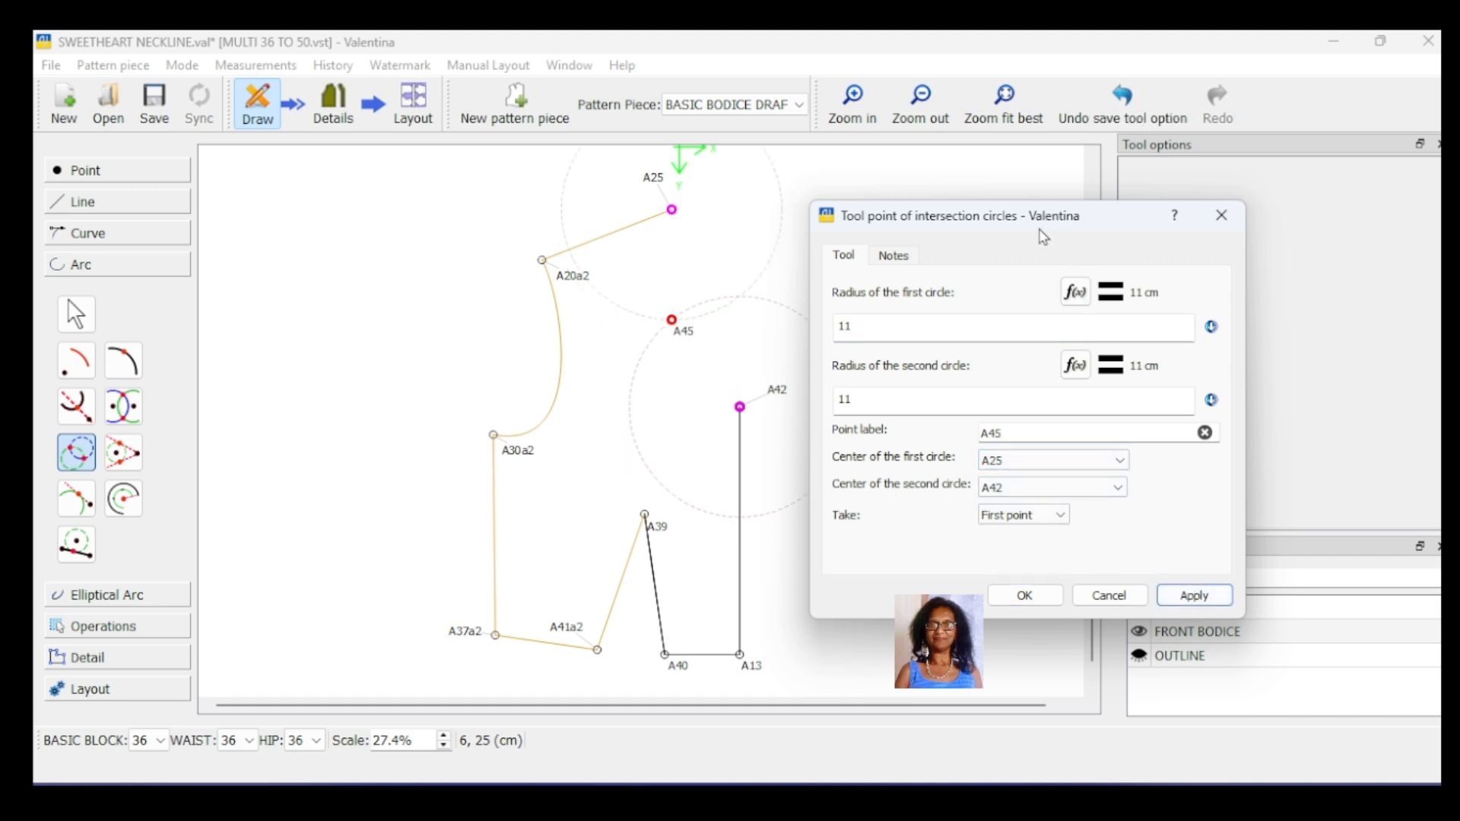
{"action": "left_click_drag", "start_coordinate": [1043, 237], "coordinate": [1156, 225]}
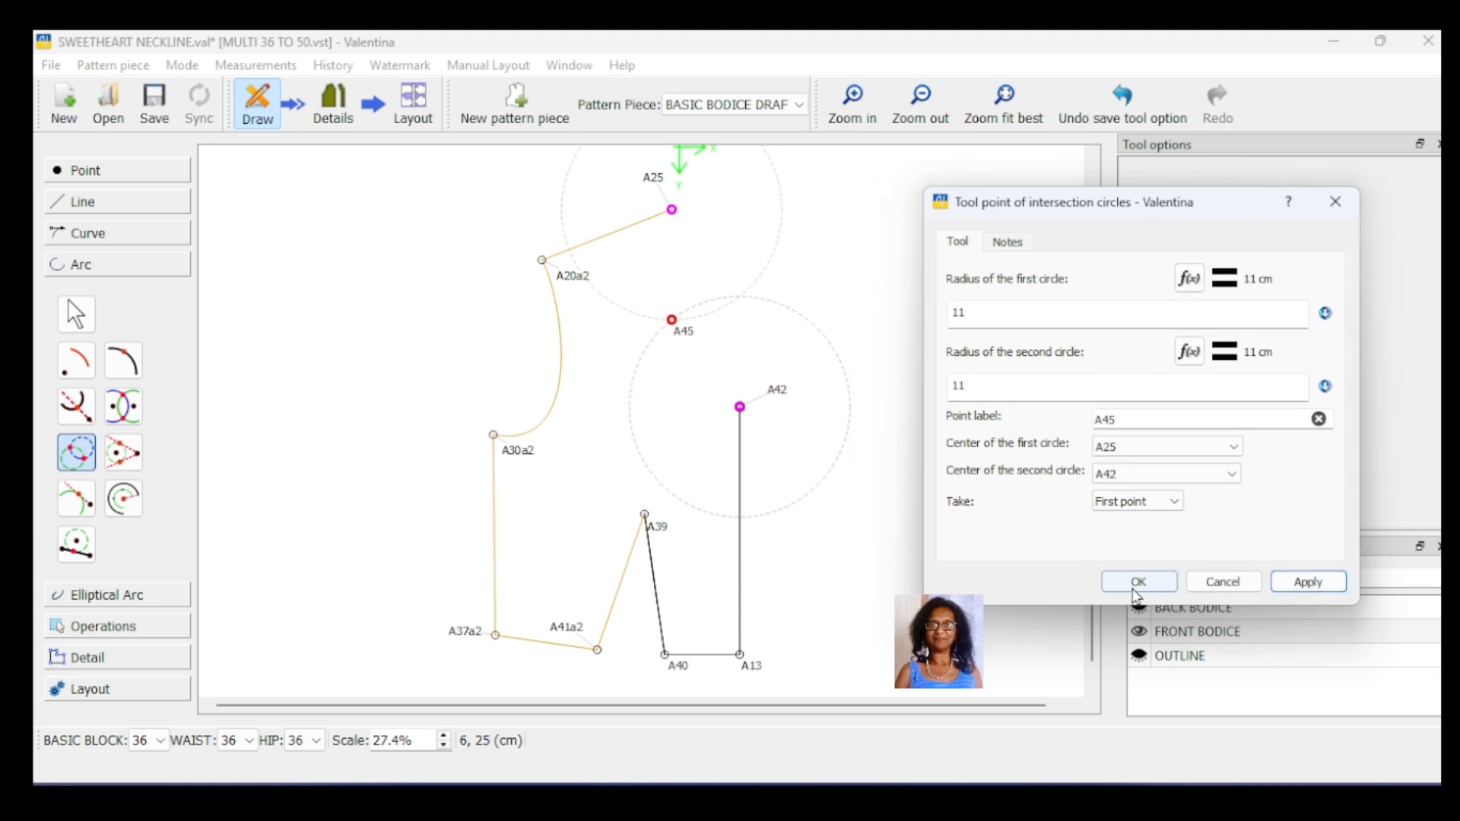
{"action": "left_click", "coordinate": [1136, 586]}
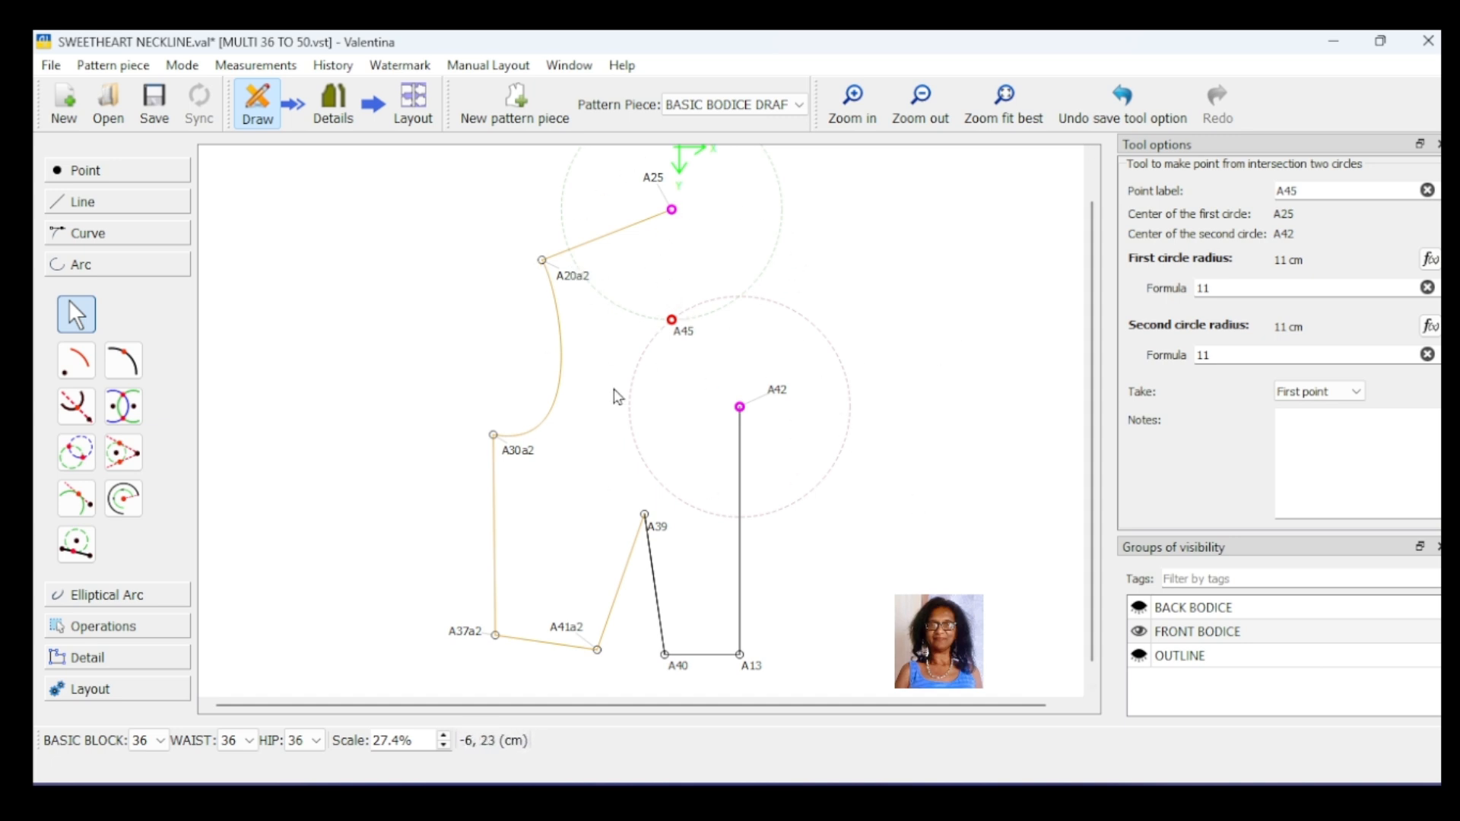
{"action": "left_click", "coordinate": [955, 542]}
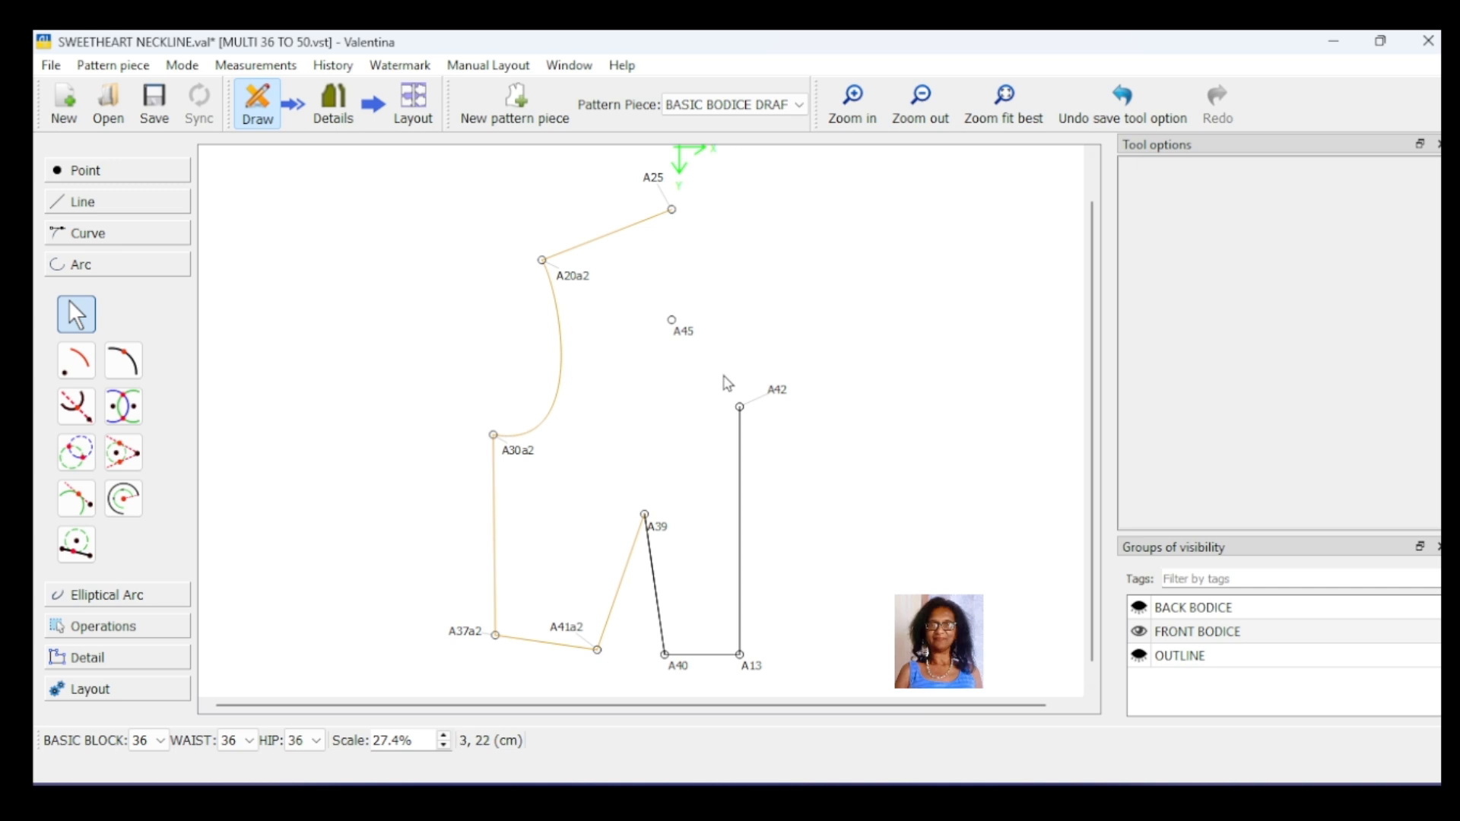
Step: Draw a curved path for the neckline through points A25, A45 and A42
{"action": "scroll", "coordinate": [727, 384], "scroll_direction": "up", "scroll_amount": 1}
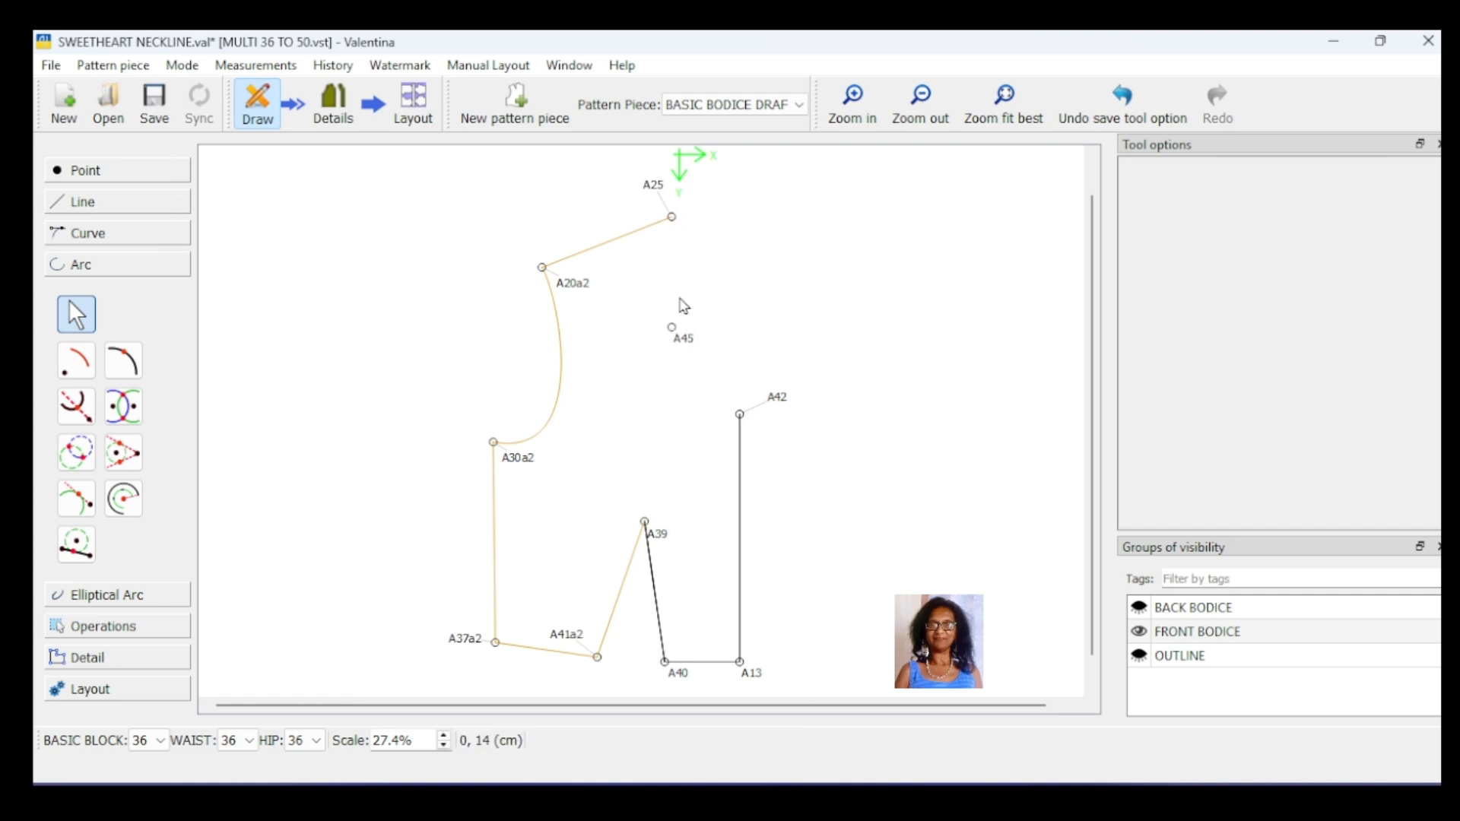
{"action": "scroll", "coordinate": [662, 403], "scroll_direction": "down", "scroll_amount": 1}
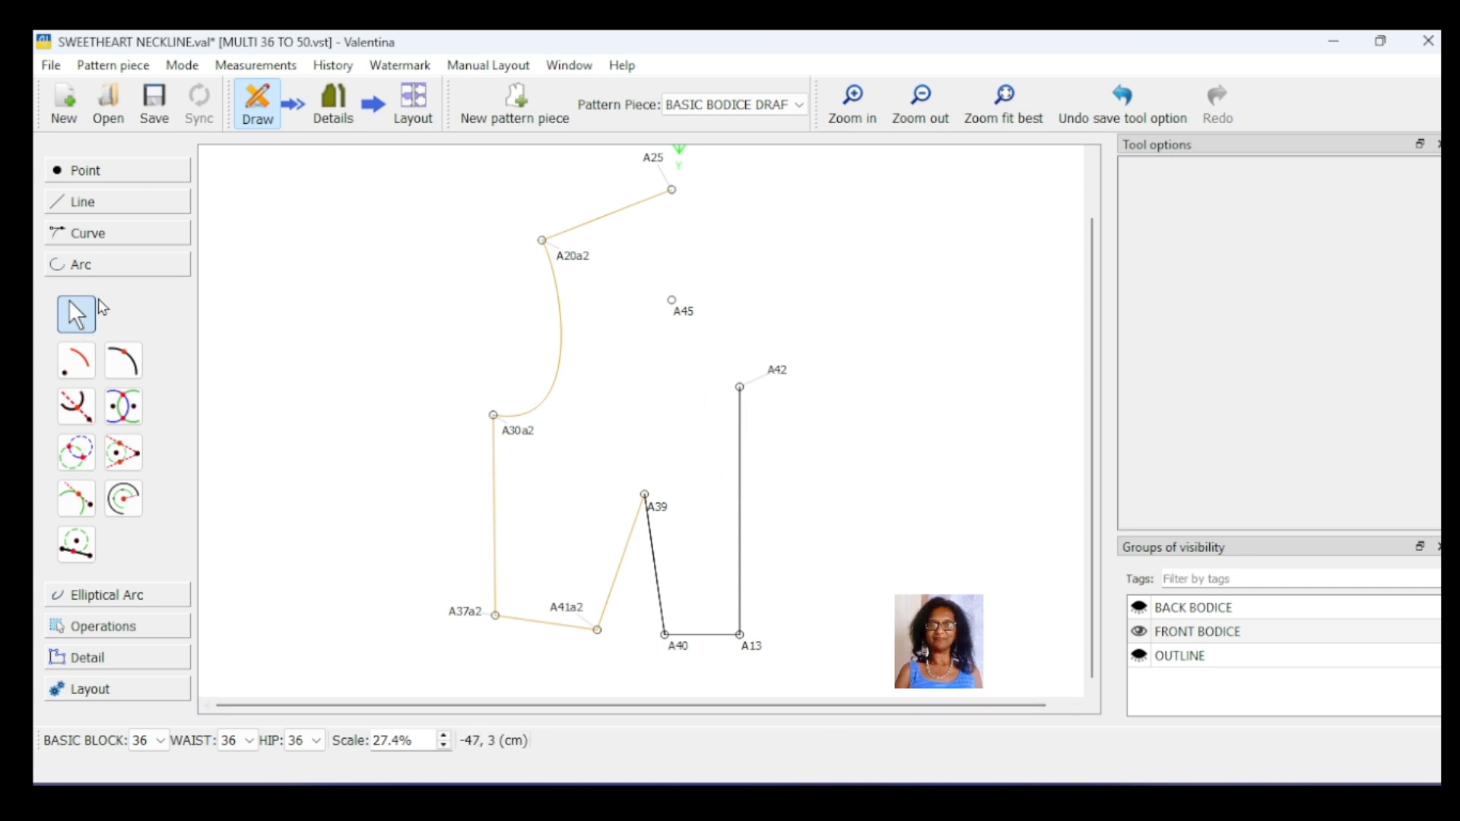
{"action": "left_click", "coordinate": [118, 233]}
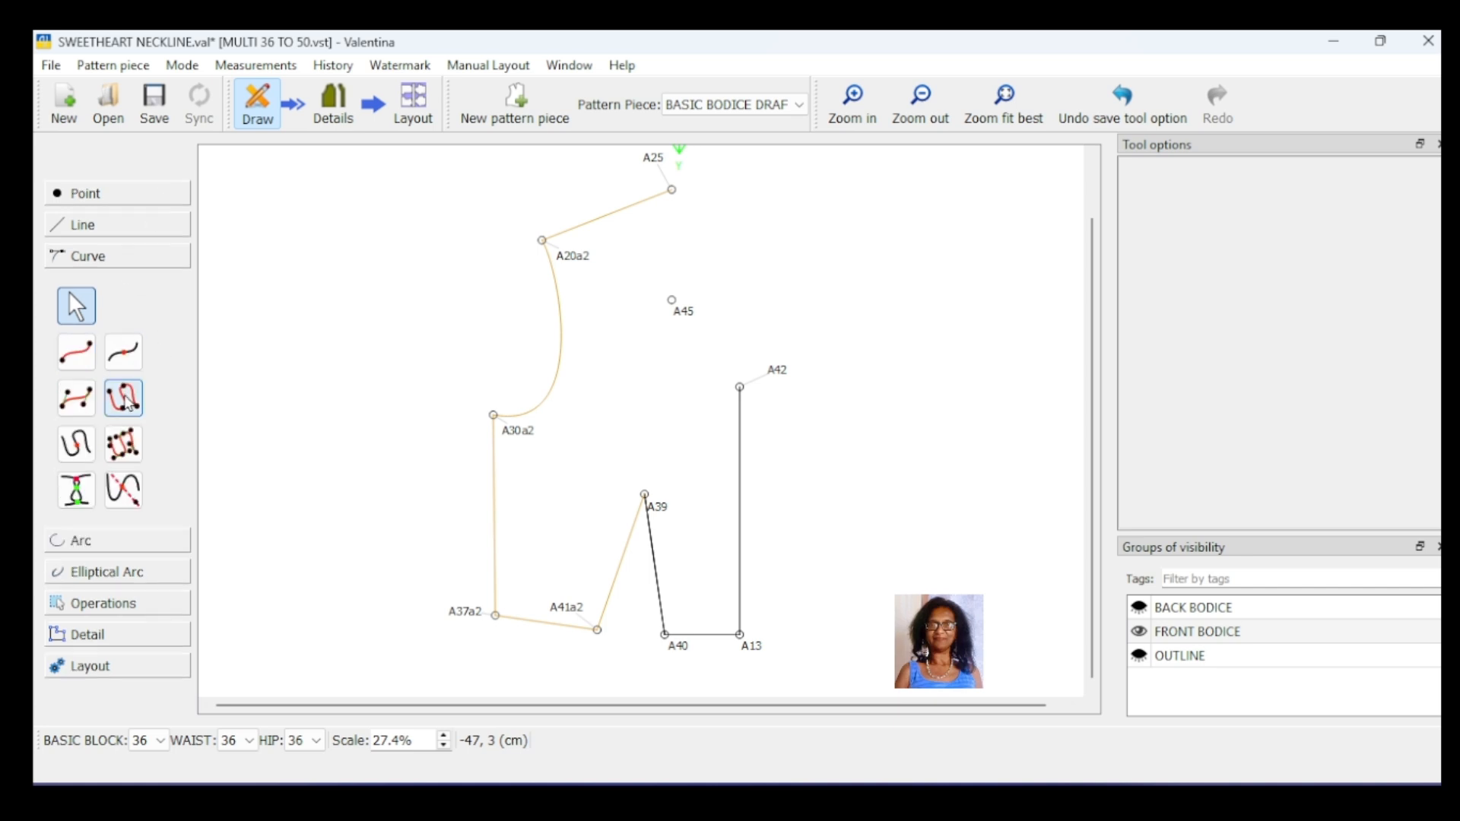
{"action": "left_click", "coordinate": [126, 400]}
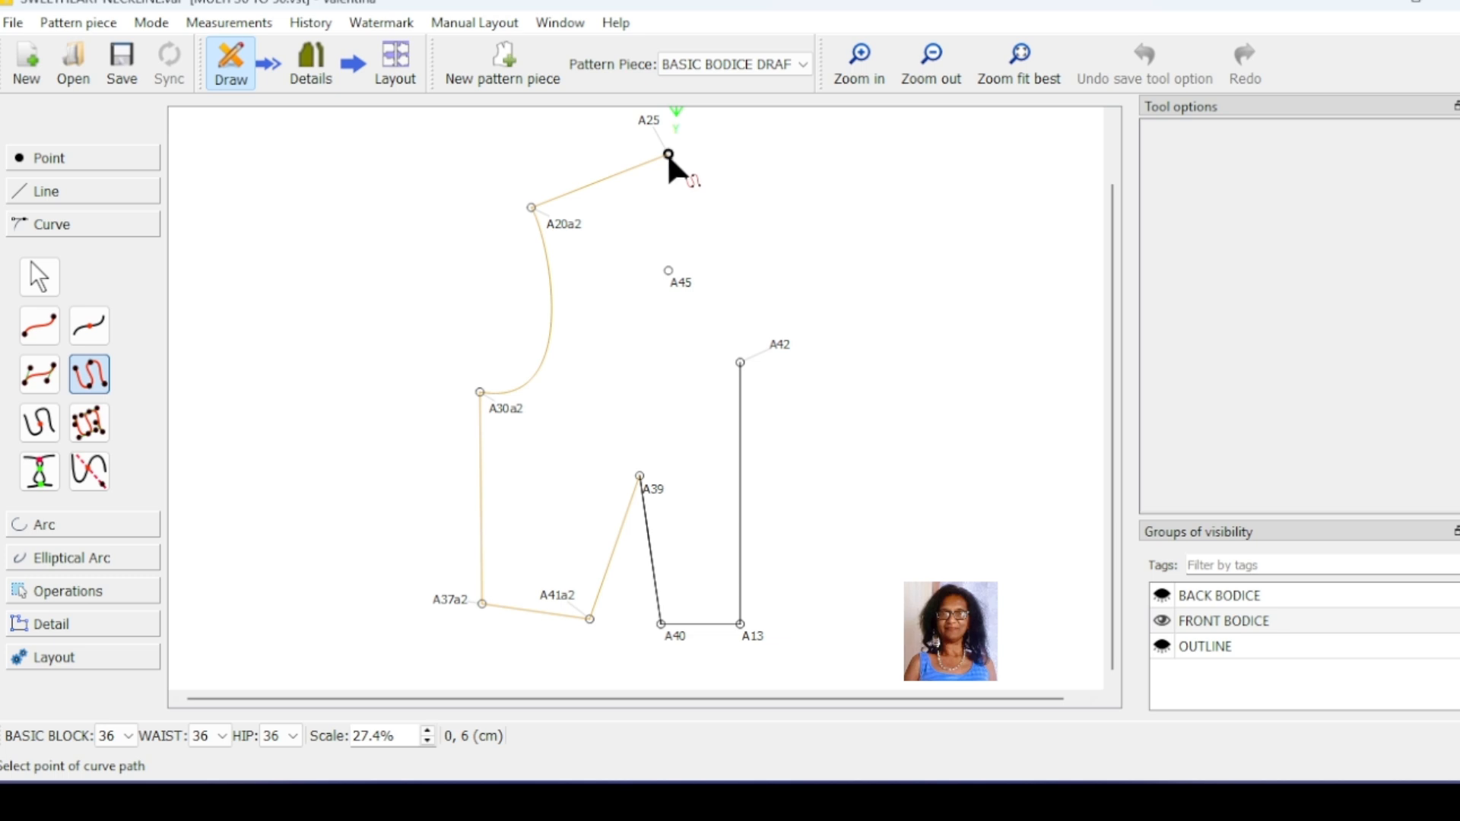
{"action": "left_click", "coordinate": [668, 154]}
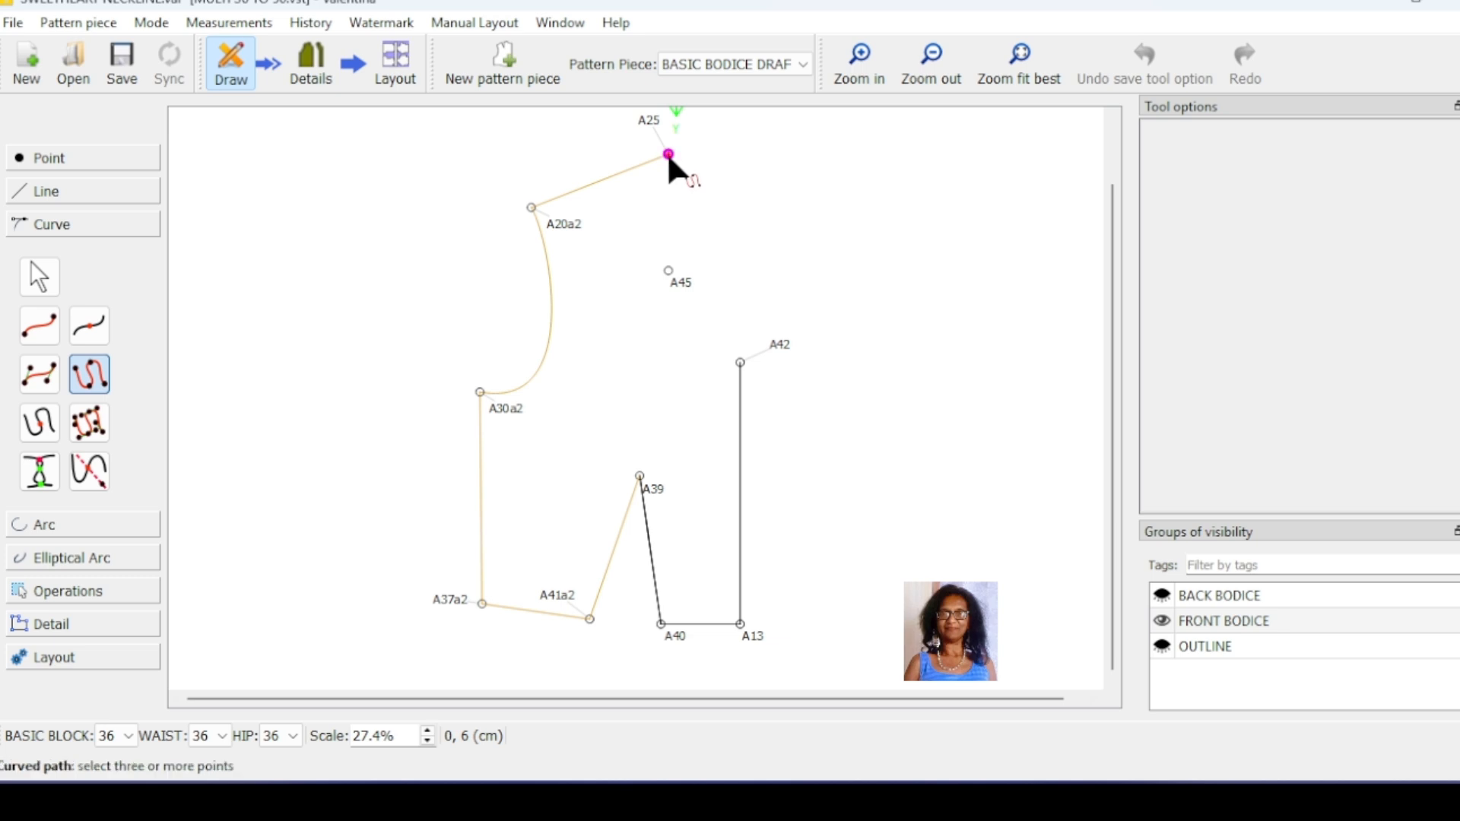
{"action": "left_click", "coordinate": [668, 271]}
{"action": "left_click", "coordinate": [739, 364]}
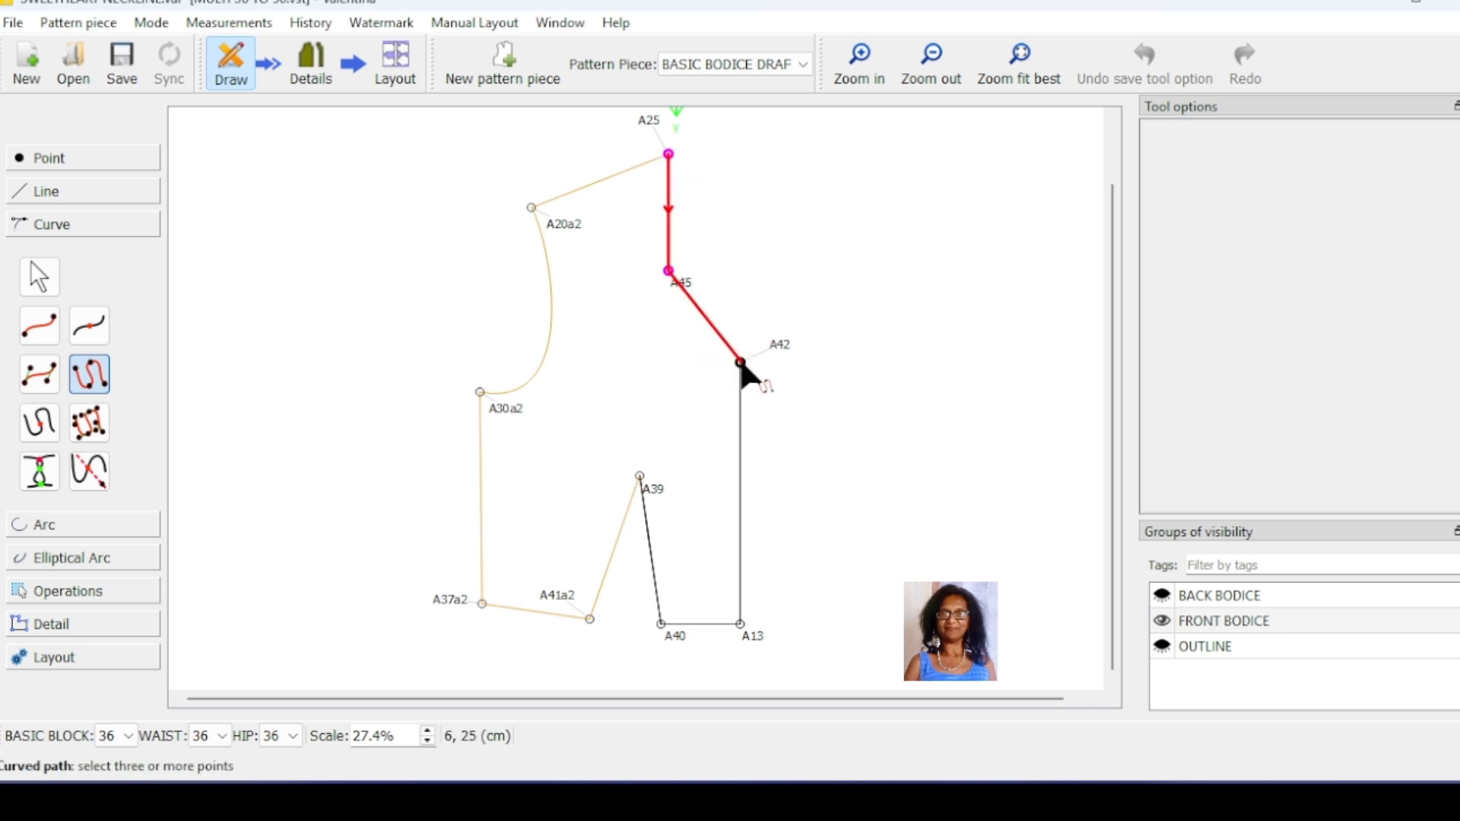
{"action": "key", "text": "Return"}
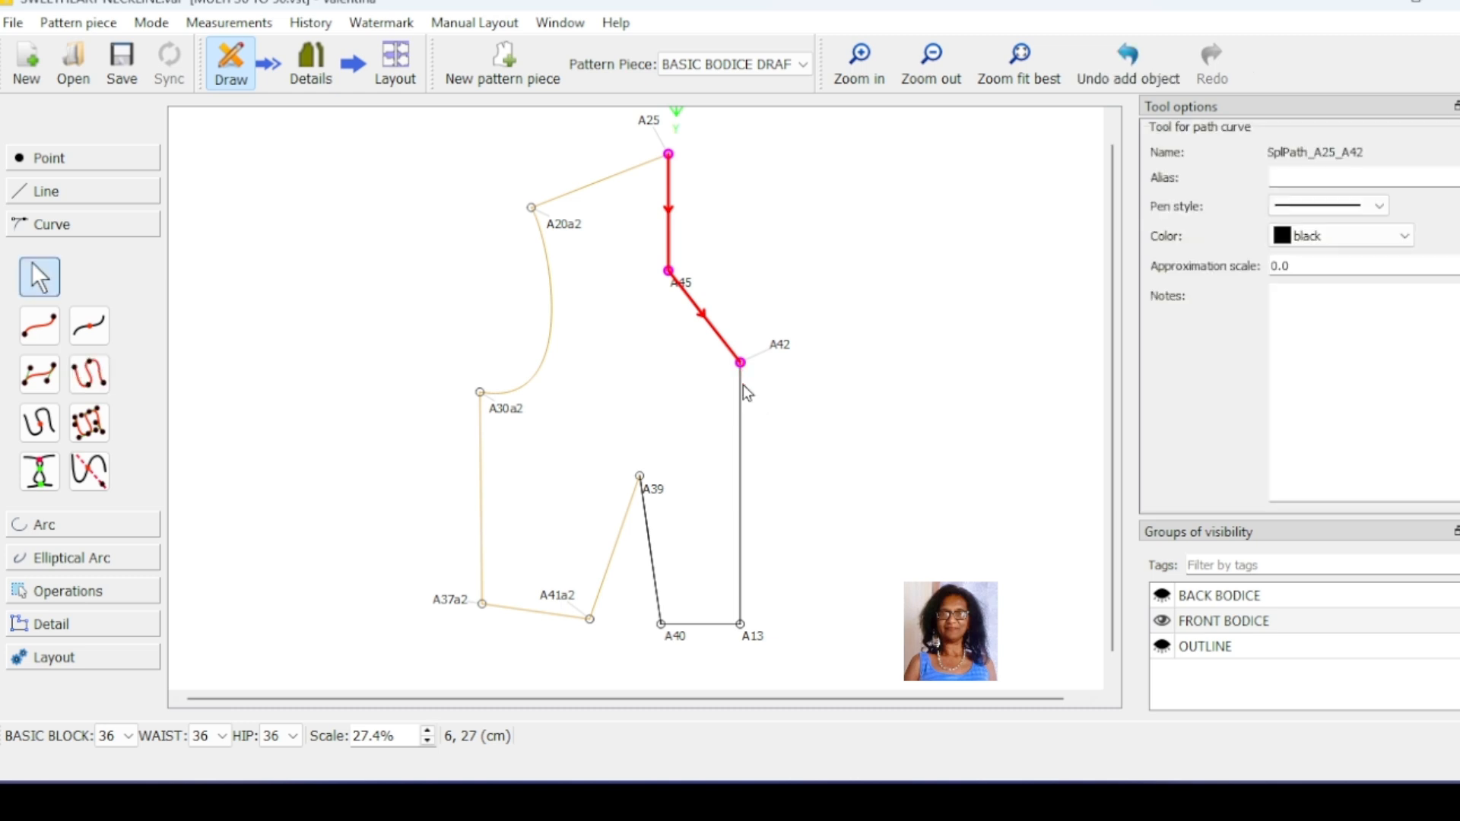
Step: Bend the neckline path outward between A25 and A45 and round its lower segment with a vertical tangent at A42
{"action": "left_click", "coordinate": [670, 213]}
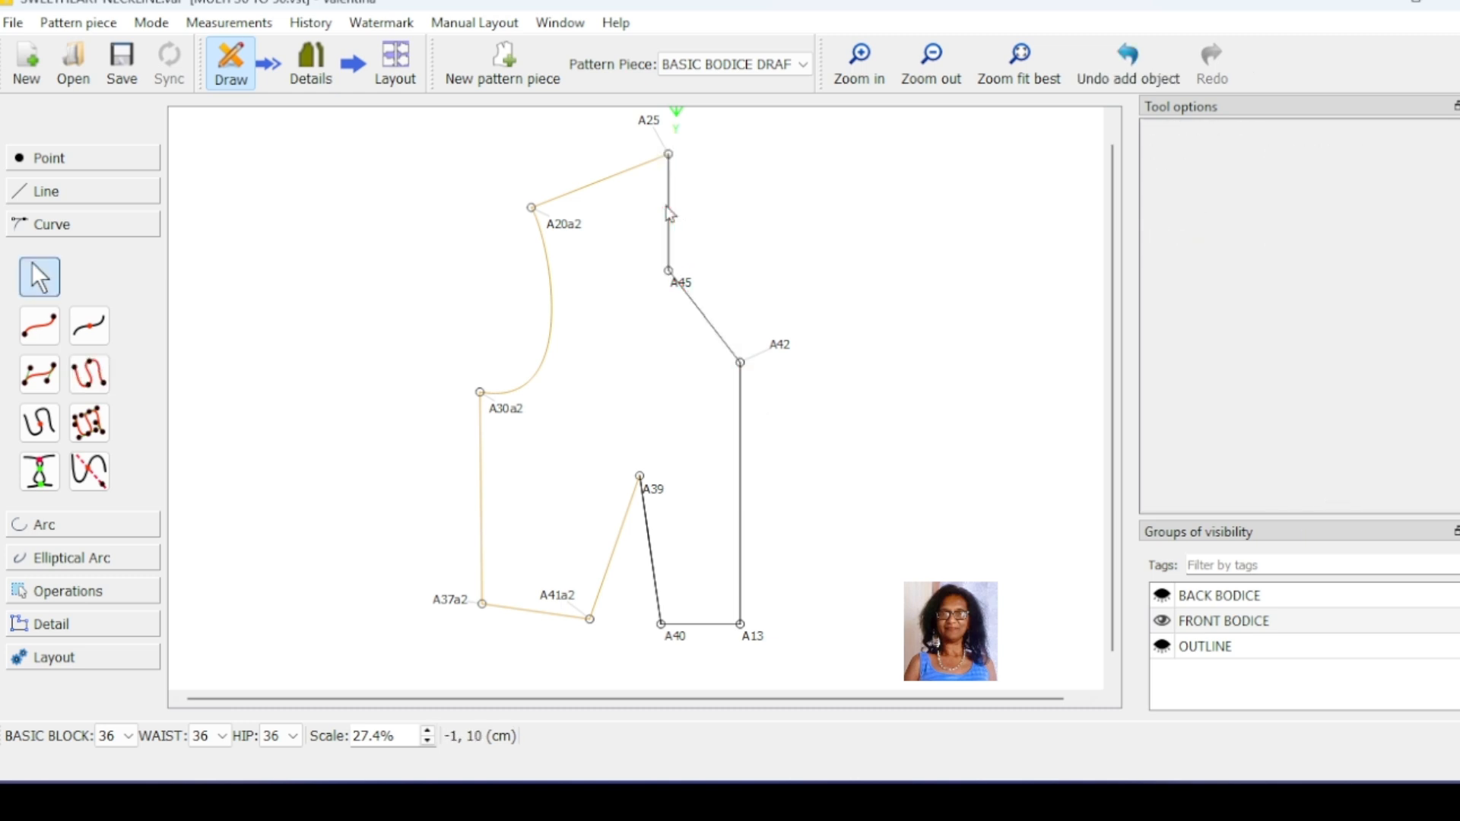
{"action": "left_click", "coordinate": [669, 153]}
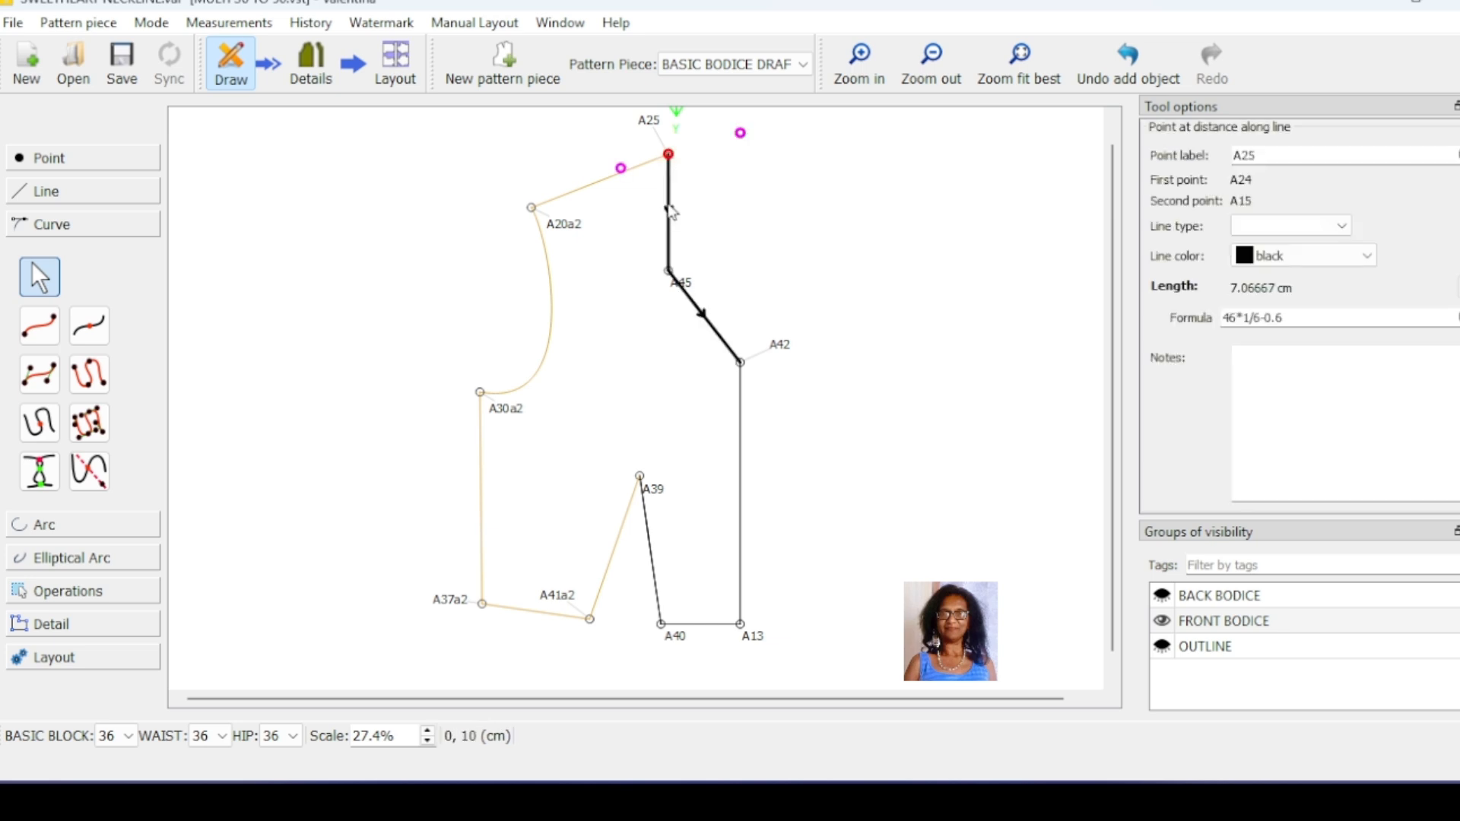
{"action": "left_click_drag", "start_coordinate": [673, 212], "coordinate": [680, 216]}
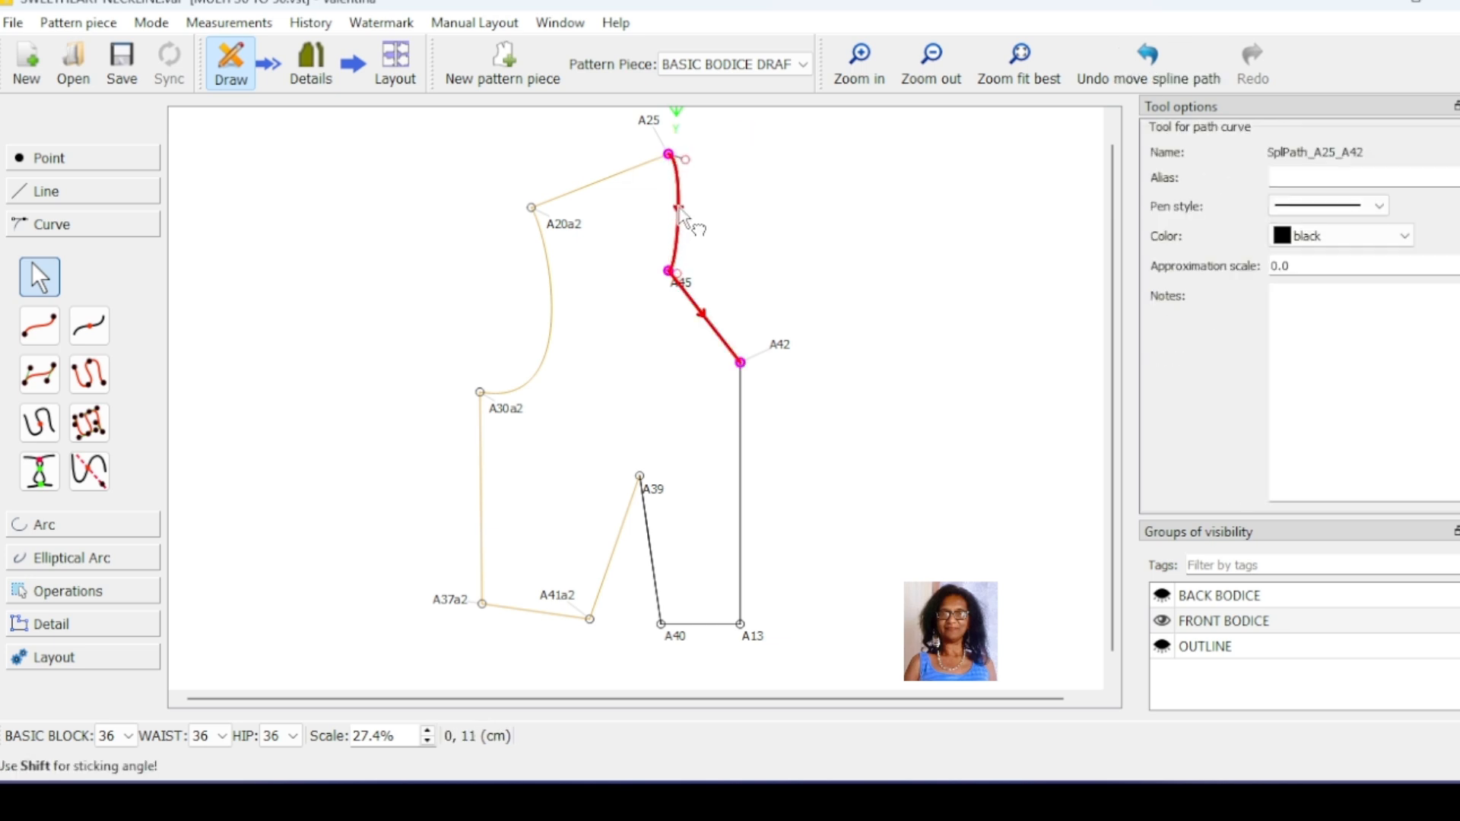
{"action": "left_click", "coordinate": [705, 317]}
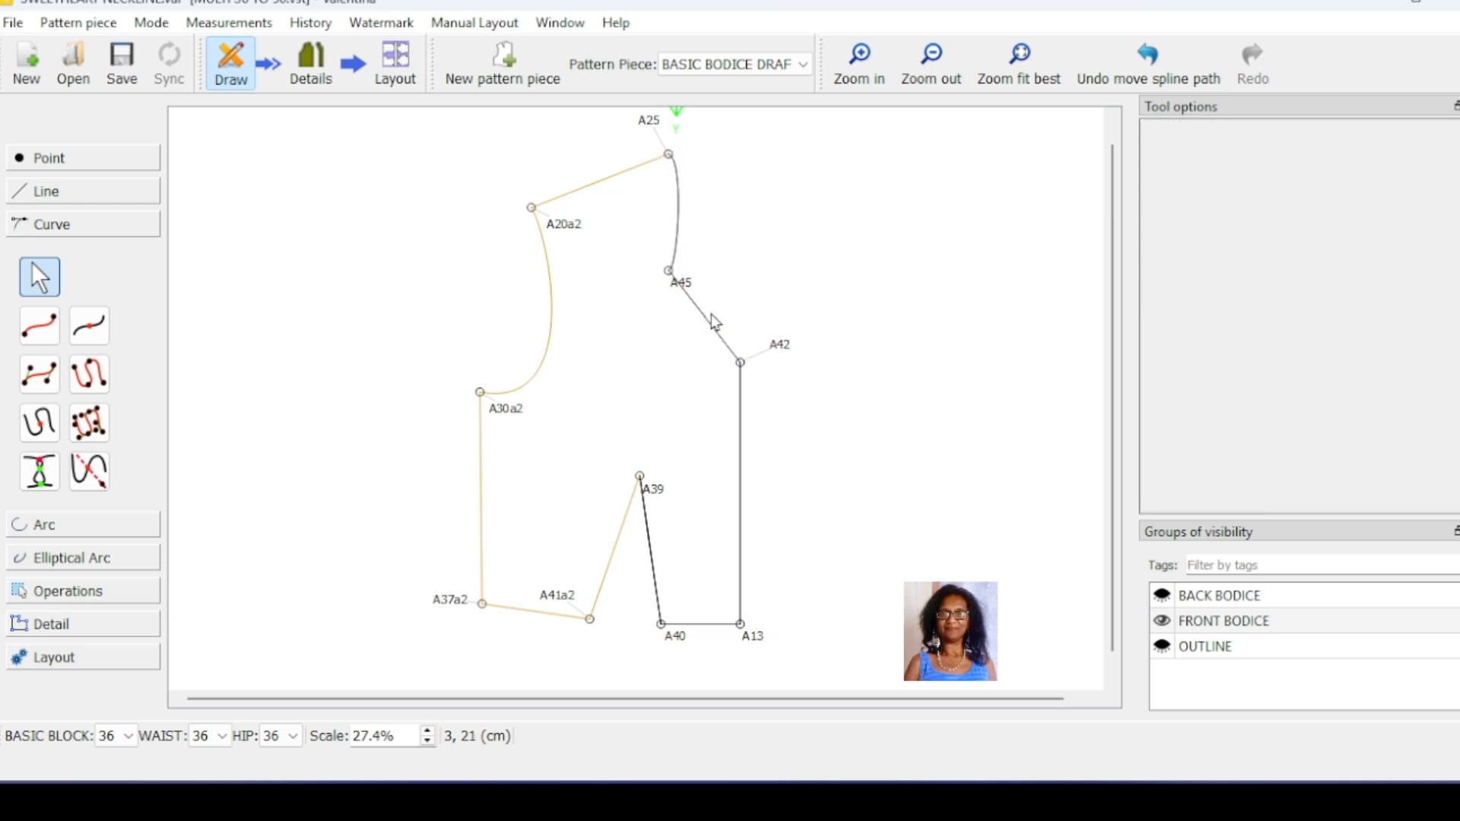
{"action": "left_click", "coordinate": [738, 358]}
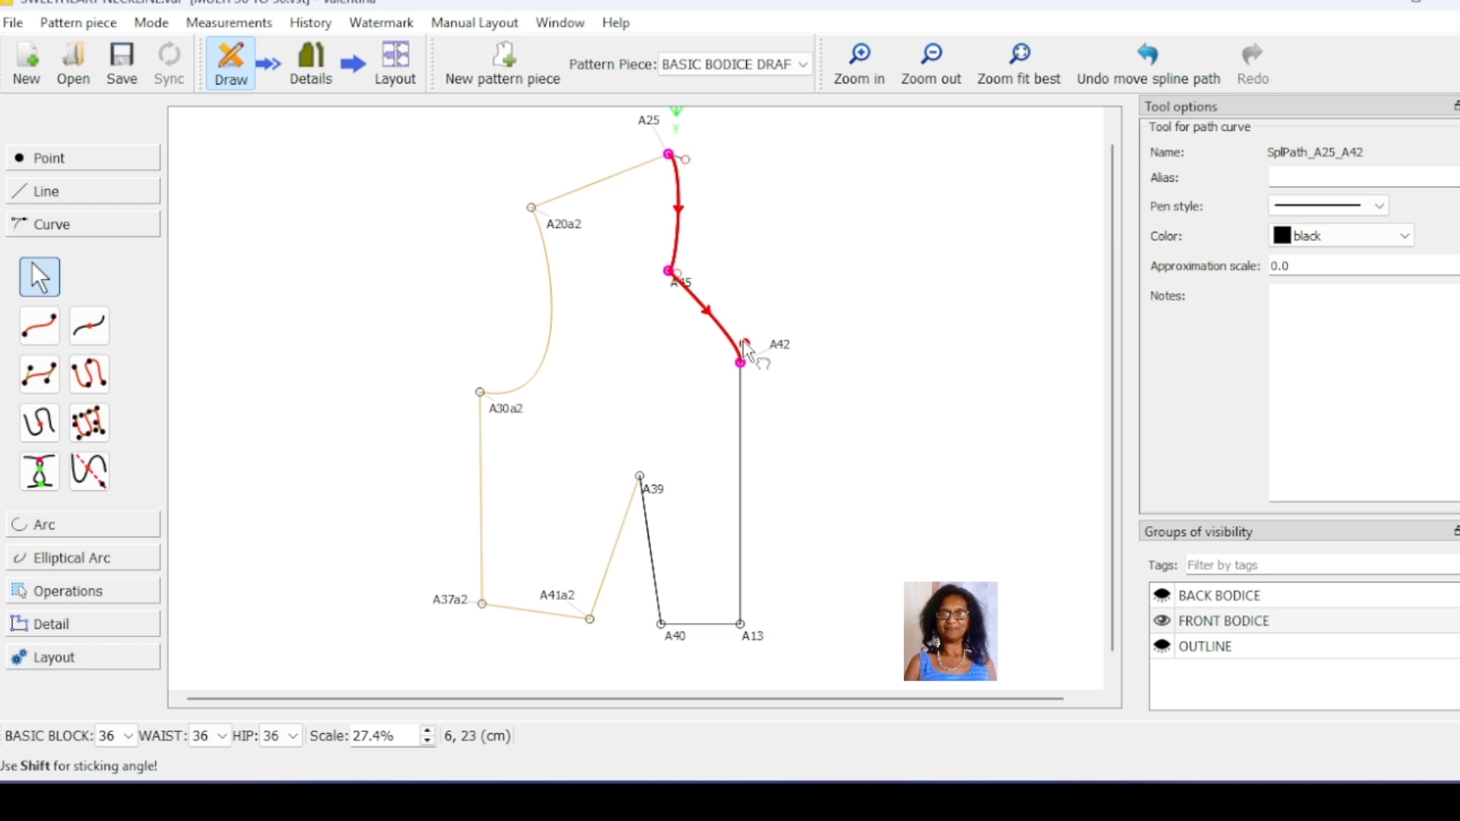
{"action": "left_click_drag", "start_coordinate": [743, 341], "coordinate": [740, 322]}
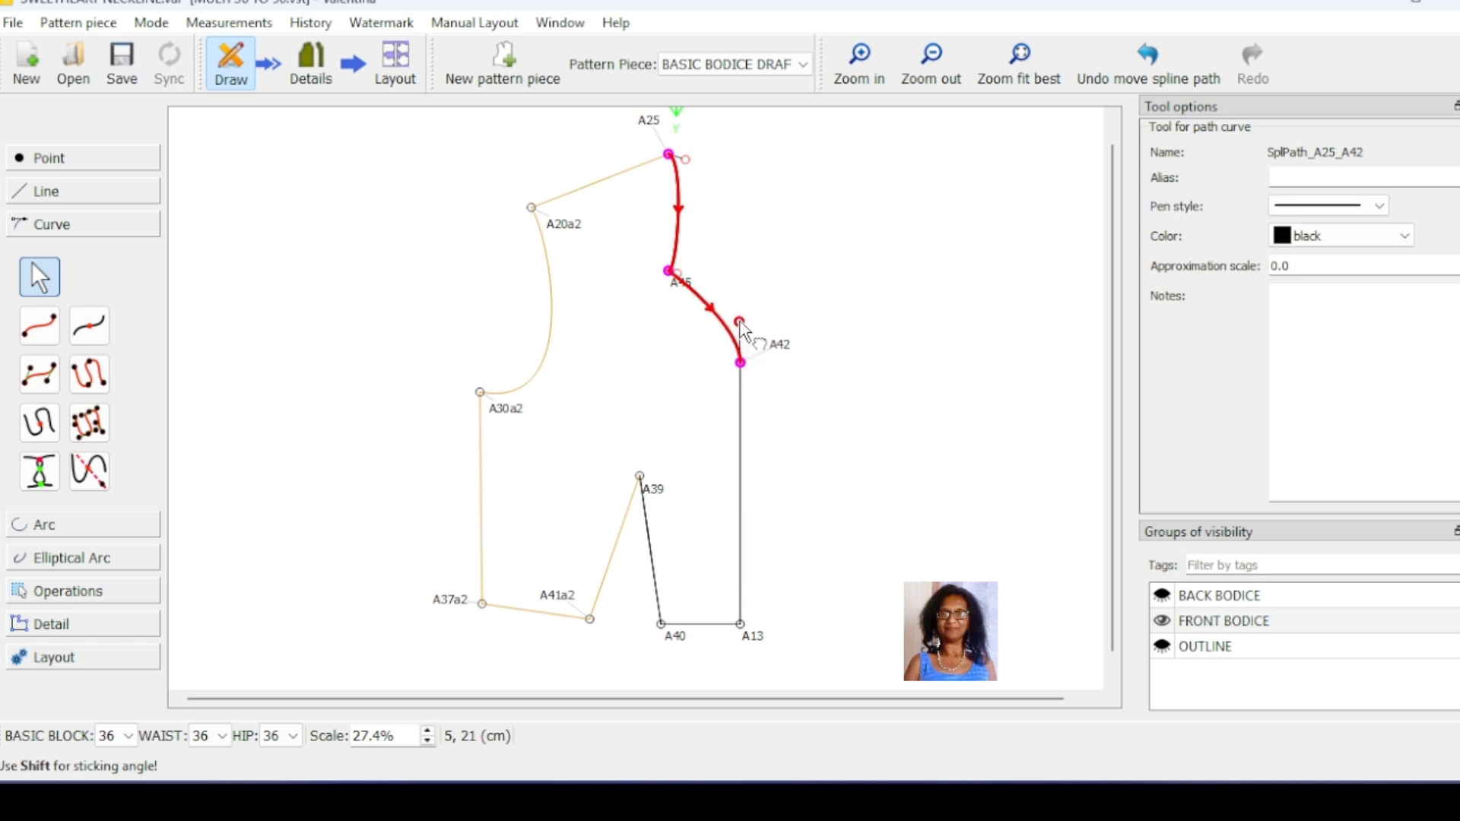
{"action": "left_click", "coordinate": [817, 332]}
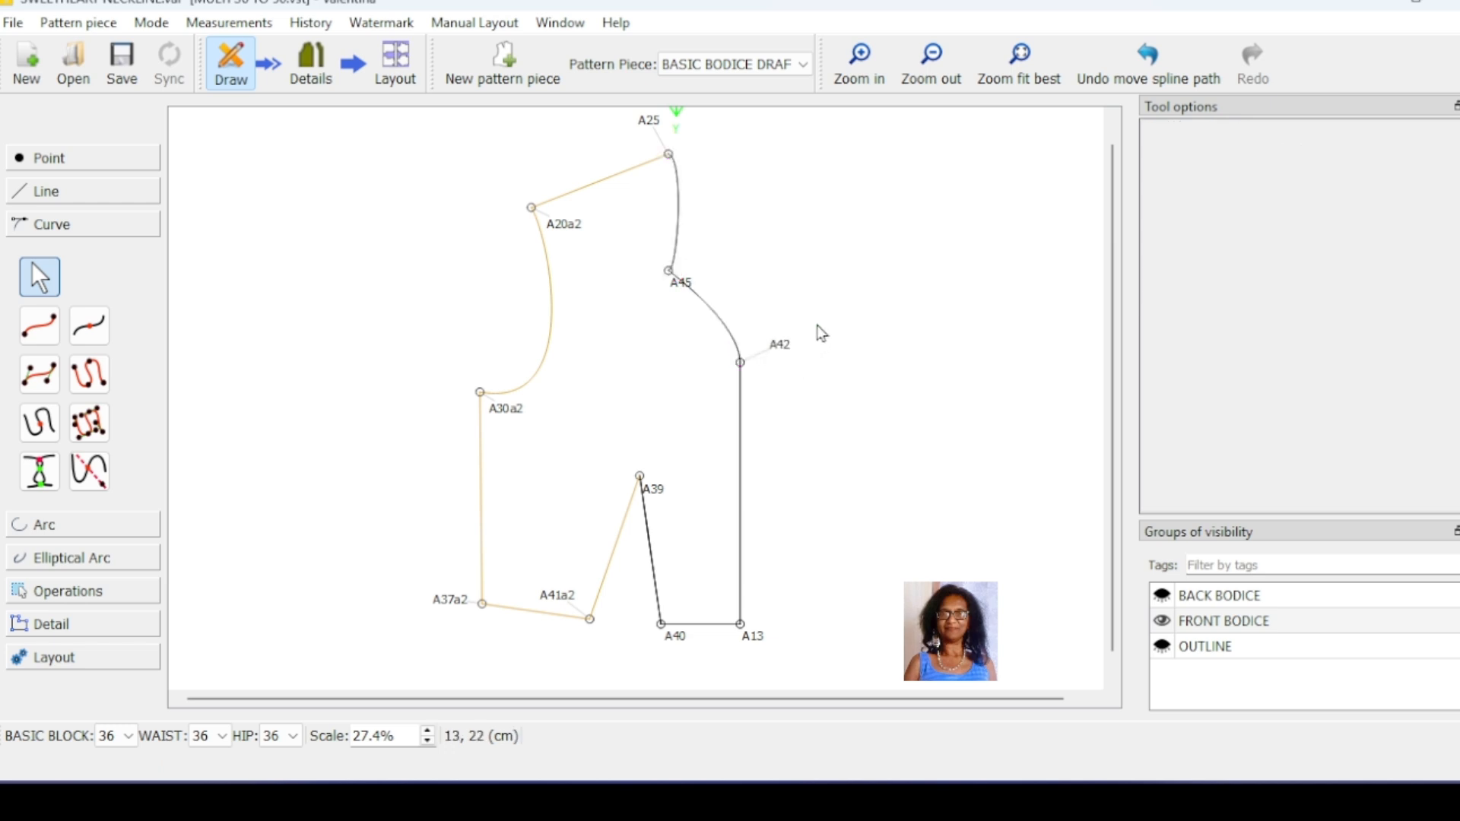
Step: Fine-tune the neckline curve by shortening its control handles at A42 and A25
{"action": "left_click", "coordinate": [741, 363]}
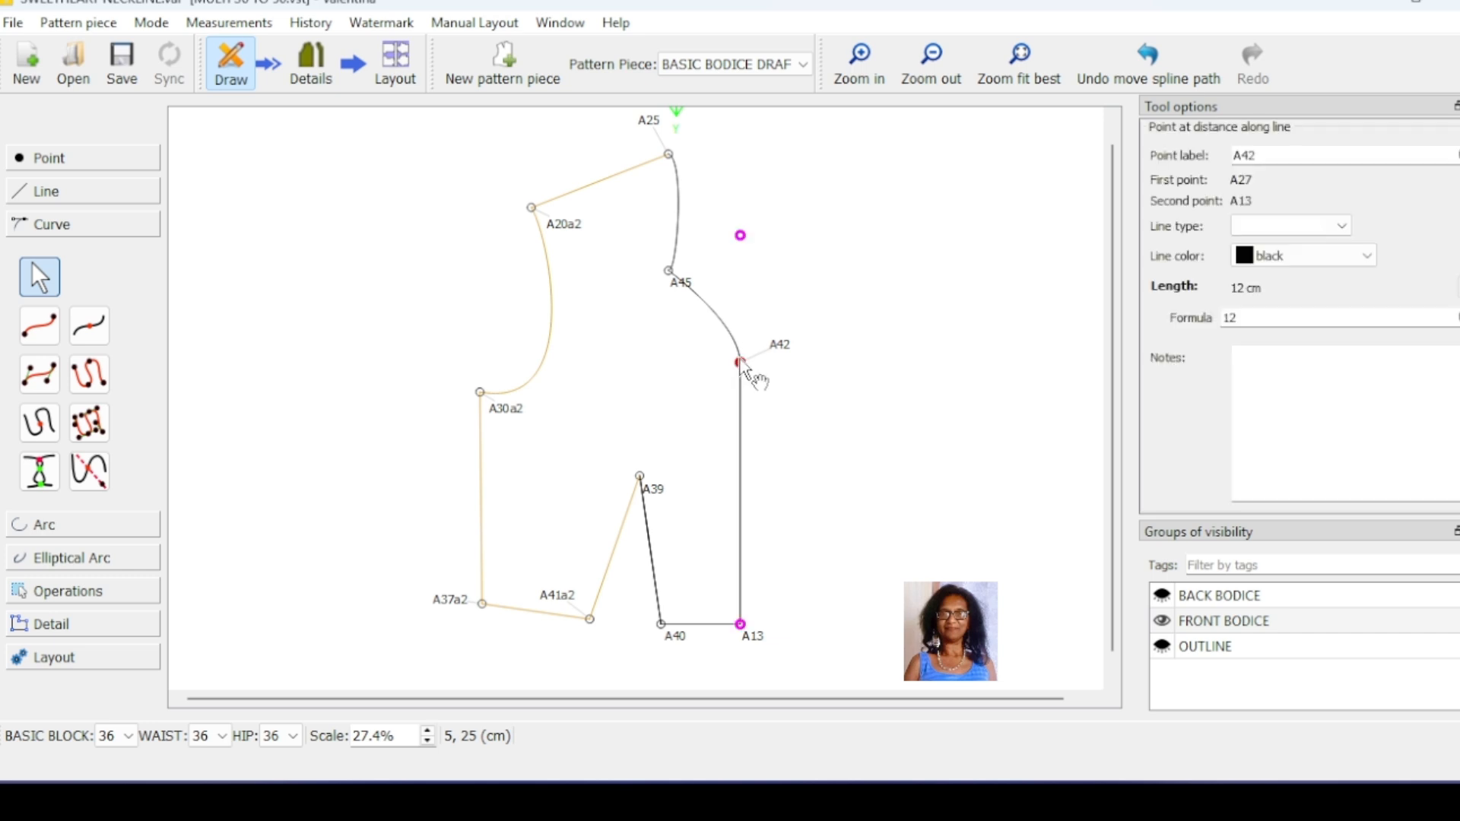
{"action": "left_click", "coordinate": [692, 292]}
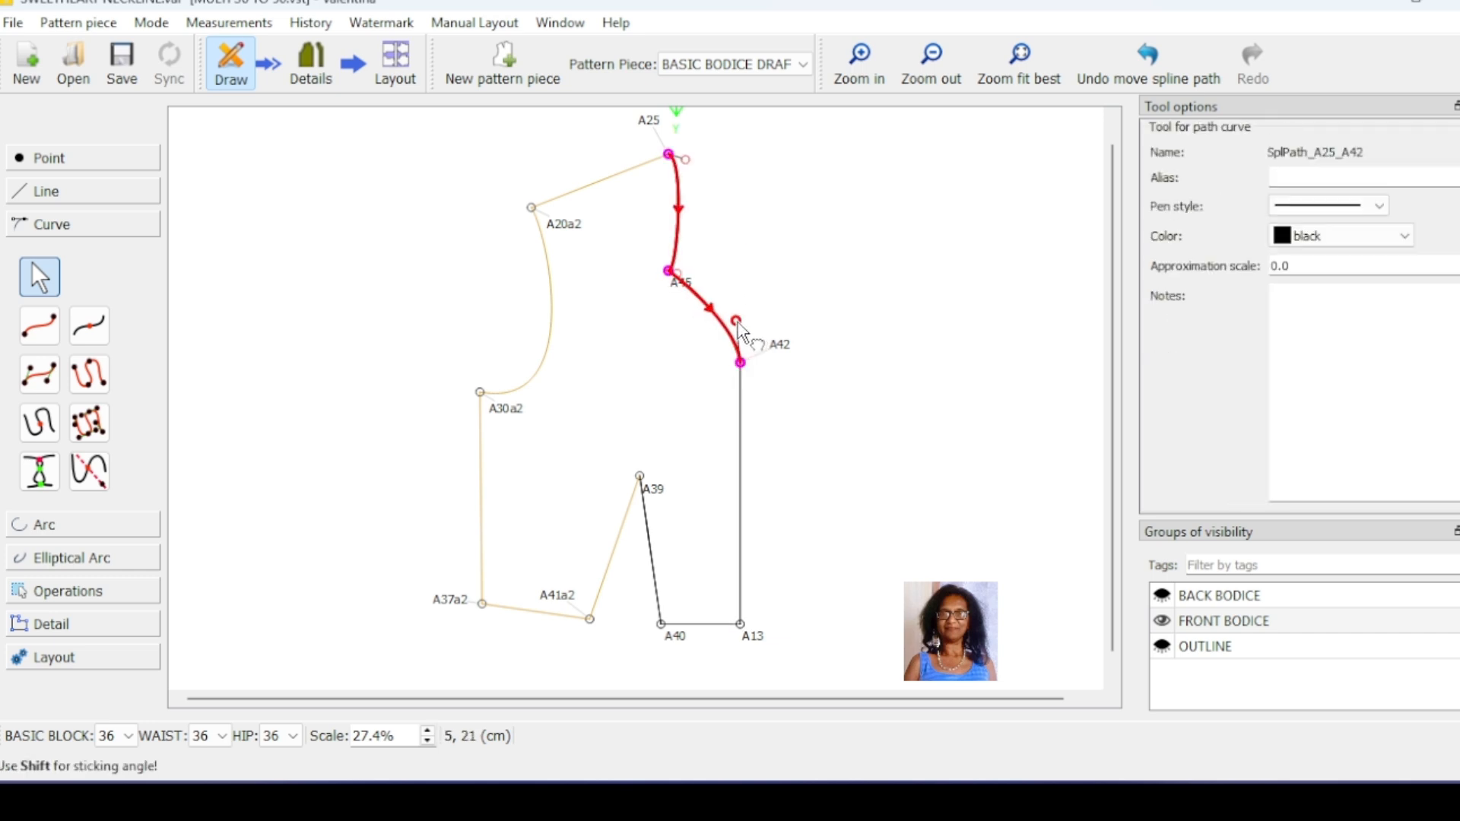
{"action": "mouse_move", "coordinate": [737, 323]}
{"action": "left_mouse_down"}
{"action": "mouse_move", "coordinate": [744, 280]}
{"action": "mouse_move", "coordinate": [747, 344]}
{"action": "mouse_move", "coordinate": [767, 329]}
{"action": "mouse_move", "coordinate": [753, 288]}
{"action": "mouse_move", "coordinate": [746, 352]}
{"action": "mouse_move", "coordinate": [742, 330]}
{"action": "left_mouse_up"}
{"action": "left_click_drag", "start_coordinate": [686, 161], "coordinate": [678, 165]}
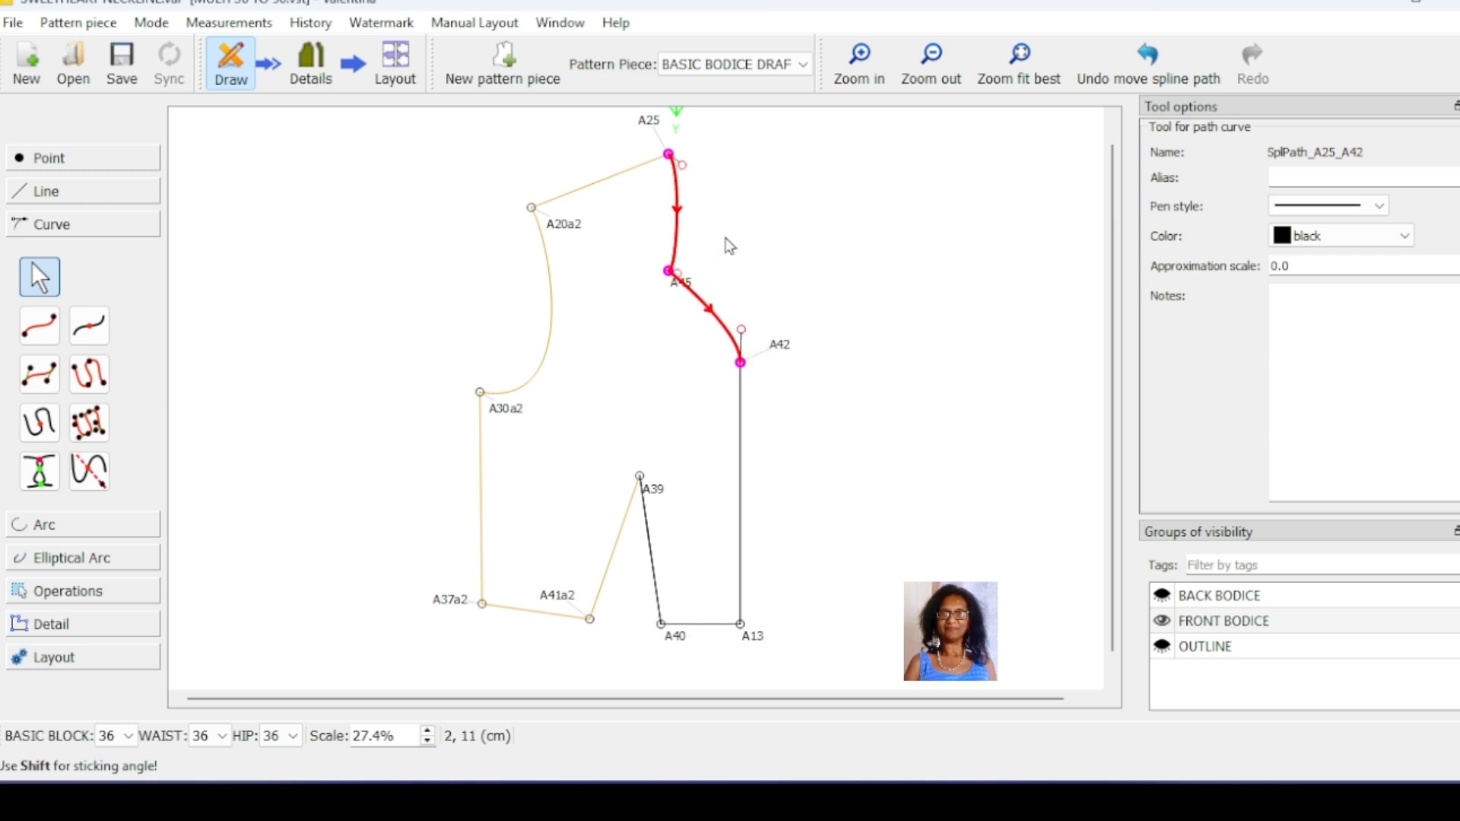
{"action": "left_click", "coordinate": [835, 404]}
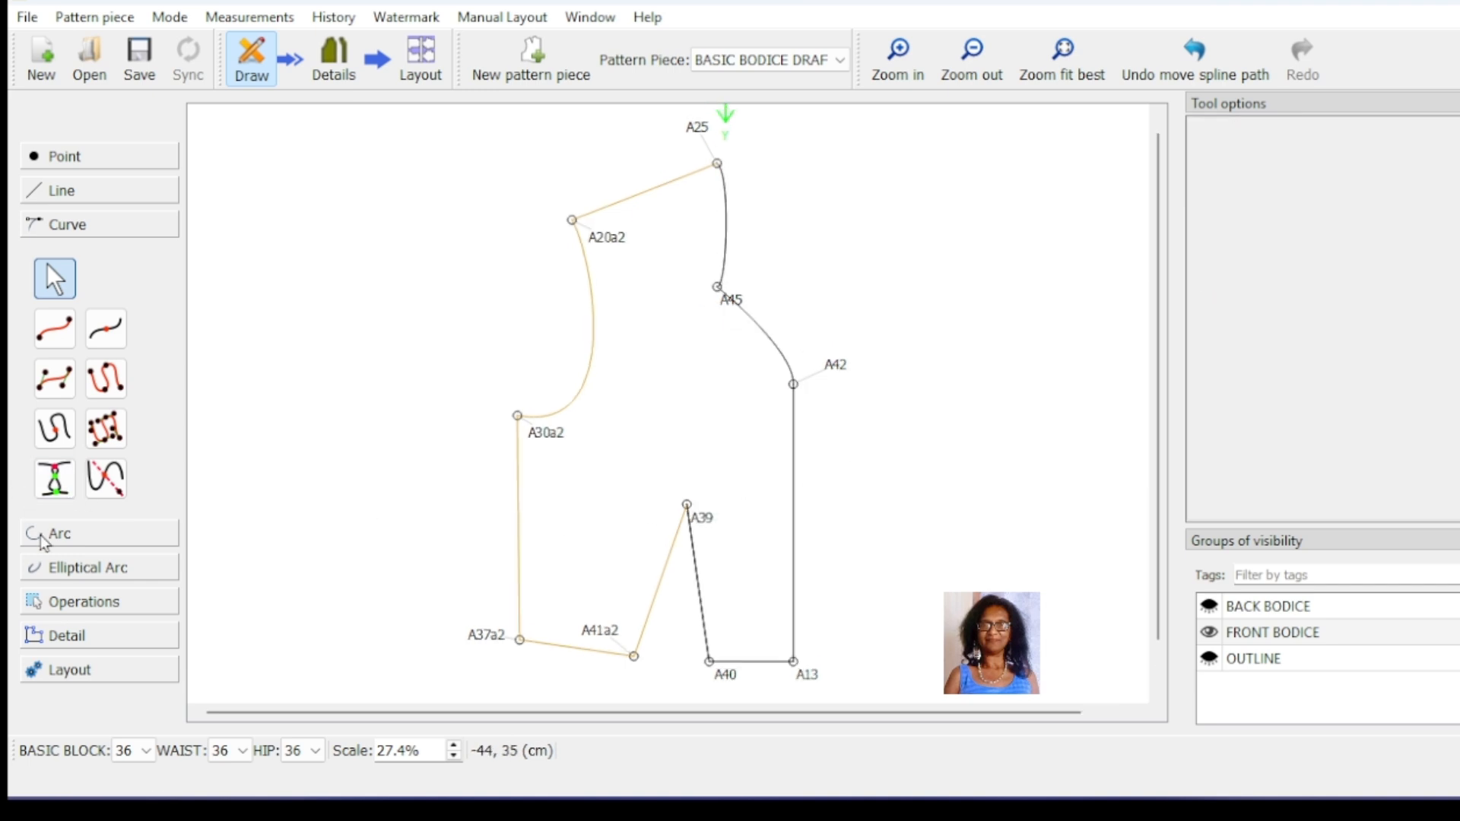
Step: Start a workpiece clockwise from the sweetheart neckline path, adding points A42, A13, A40, A39, A41a2, A37a2 and A30a2
{"action": "left_click", "coordinate": [82, 637]}
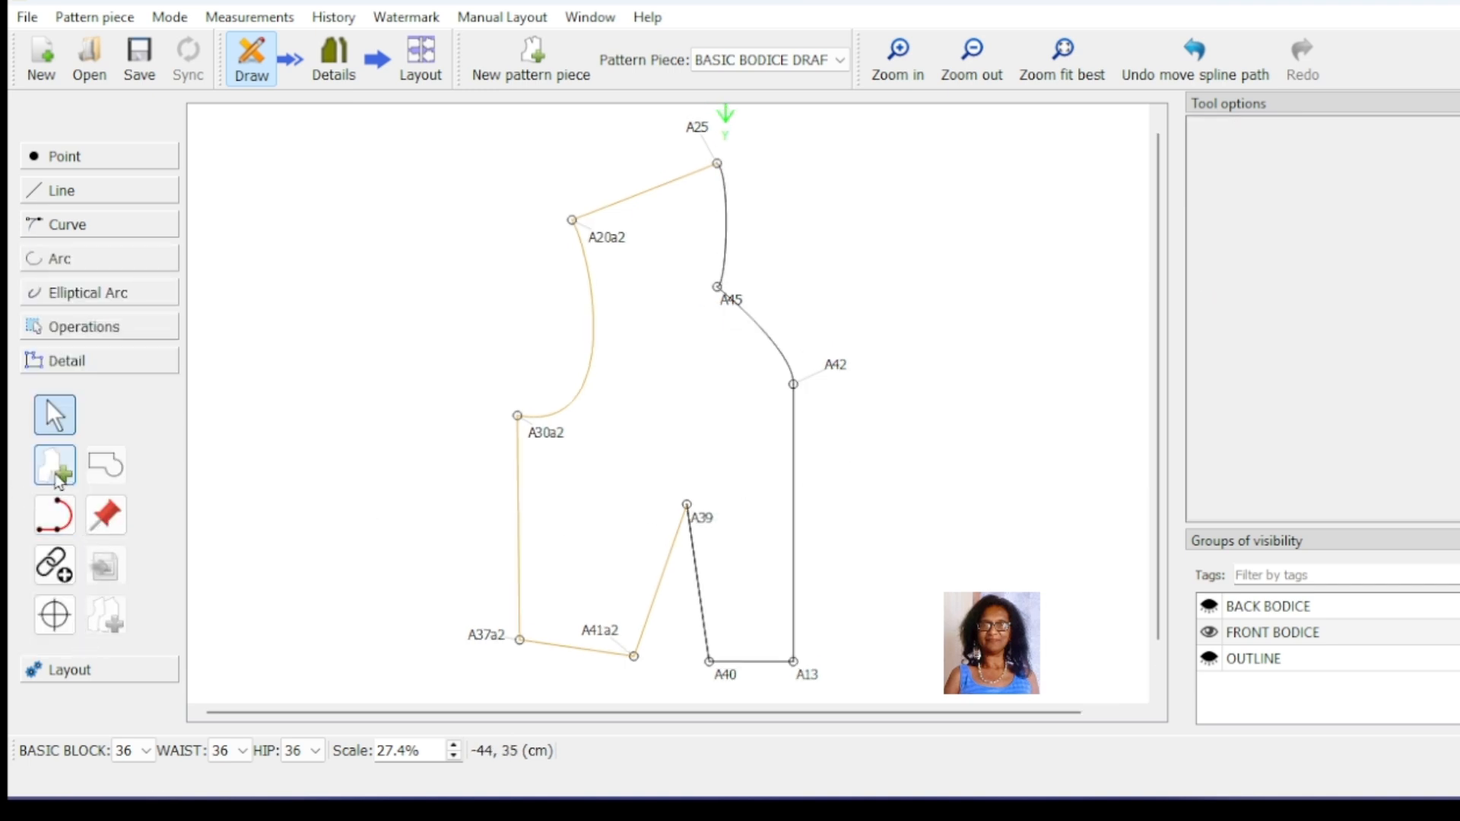
{"action": "left_click", "coordinate": [55, 465]}
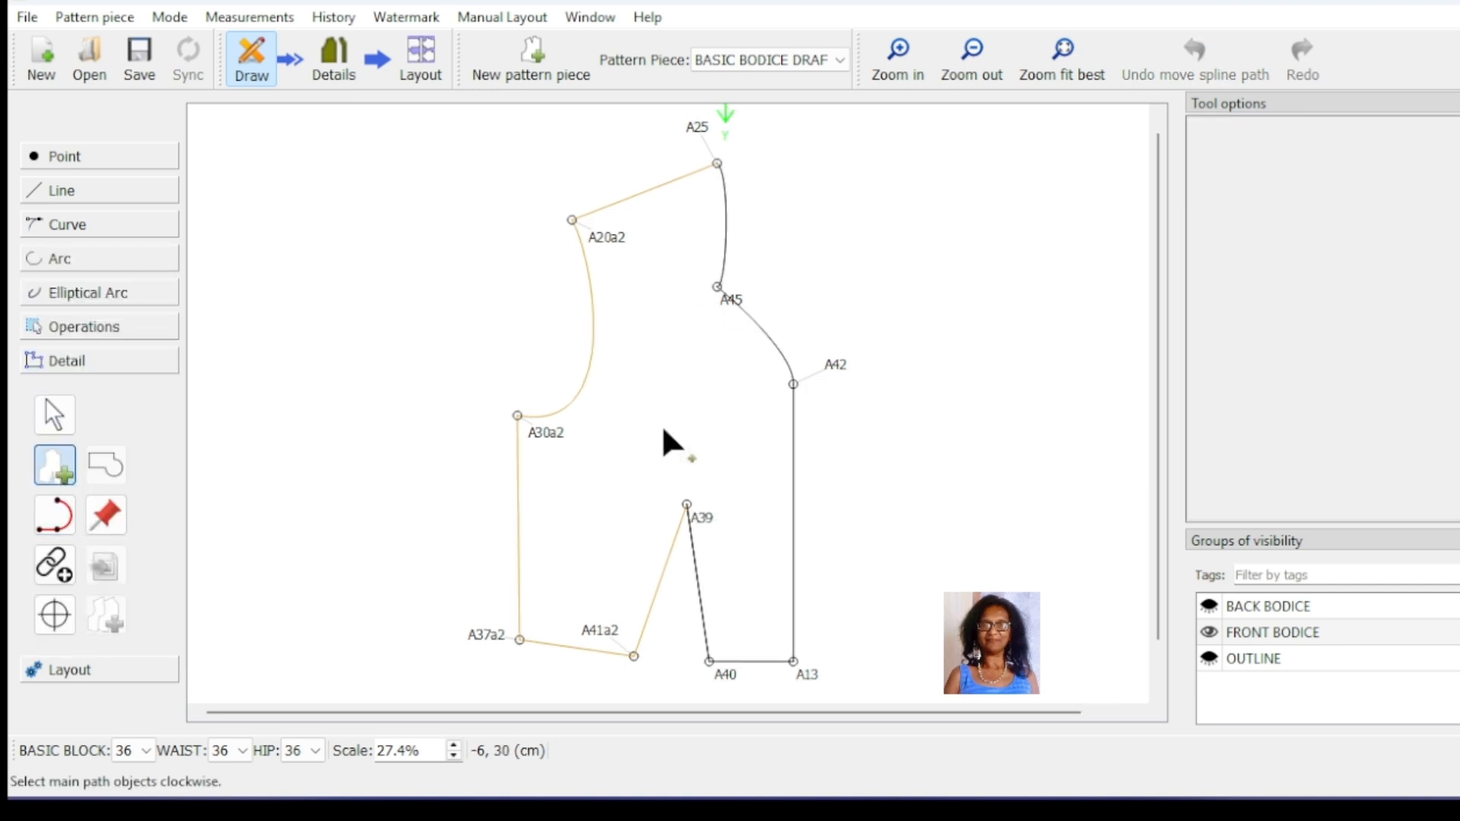
{"action": "left_click", "coordinate": [718, 163]}
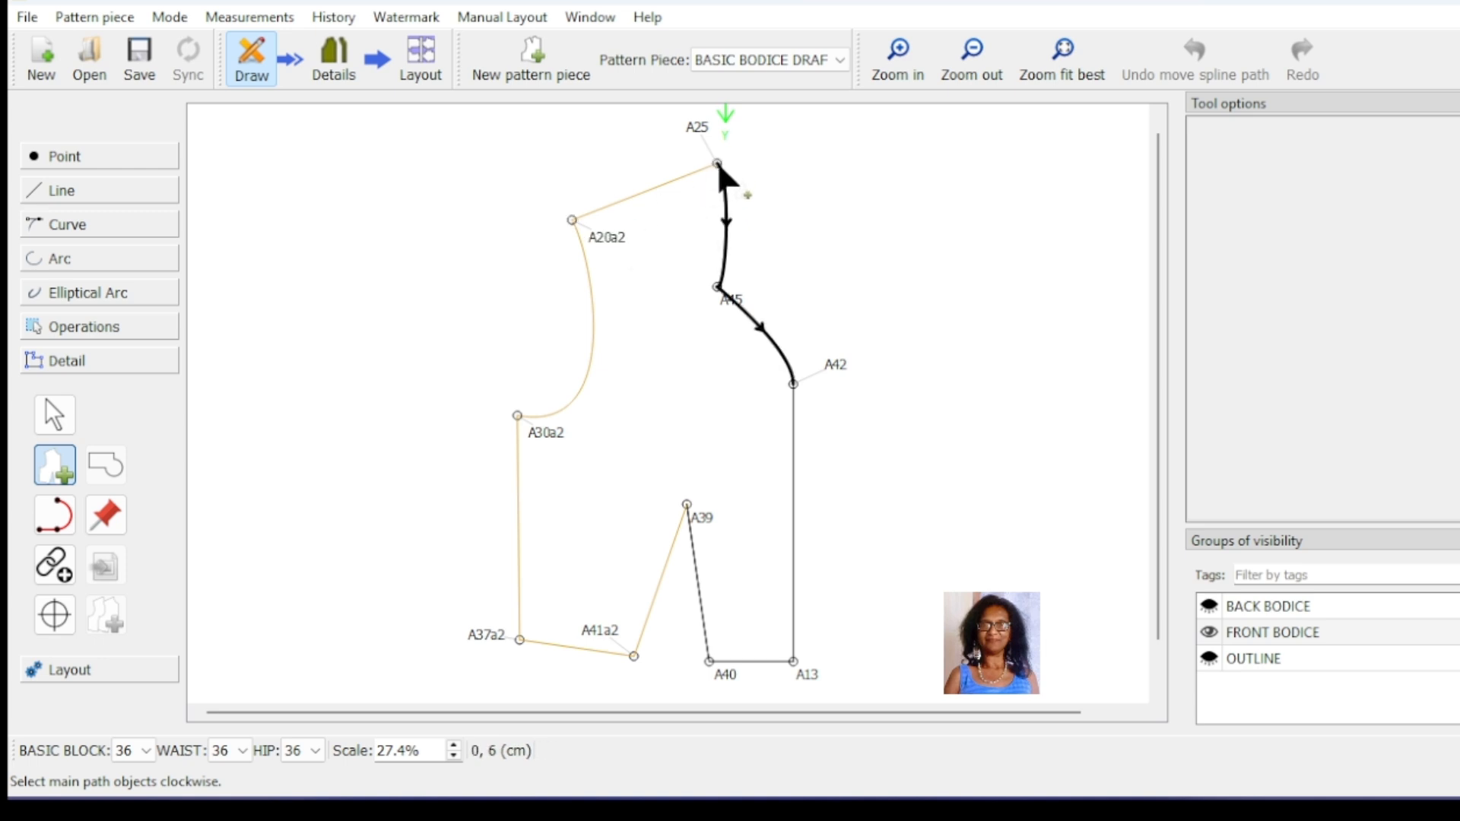
{"action": "left_click", "coordinate": [793, 383]}
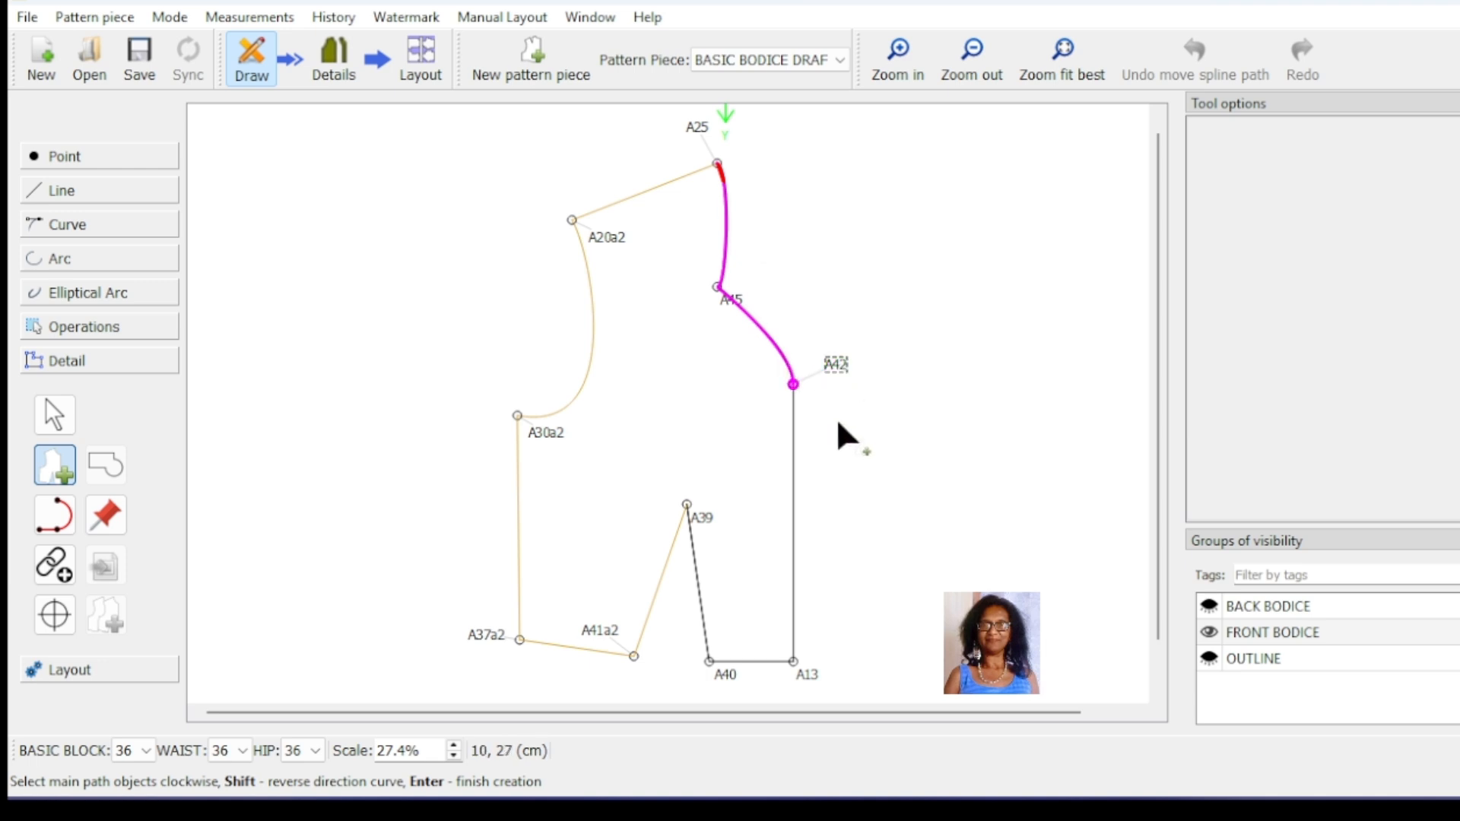
{"action": "left_click", "coordinate": [809, 674]}
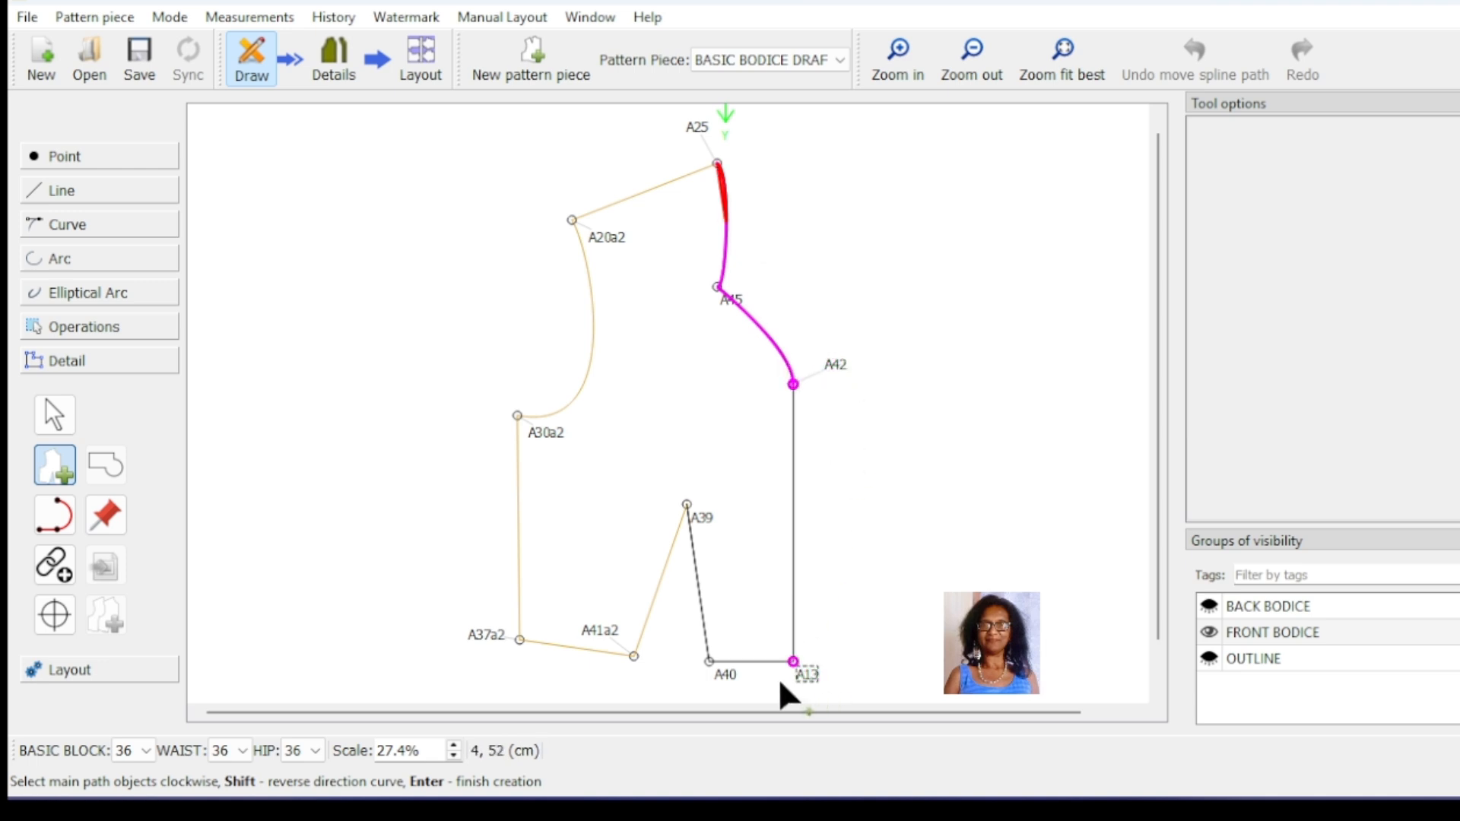
{"action": "left_click", "coordinate": [731, 667]}
{"action": "left_click", "coordinate": [697, 516]}
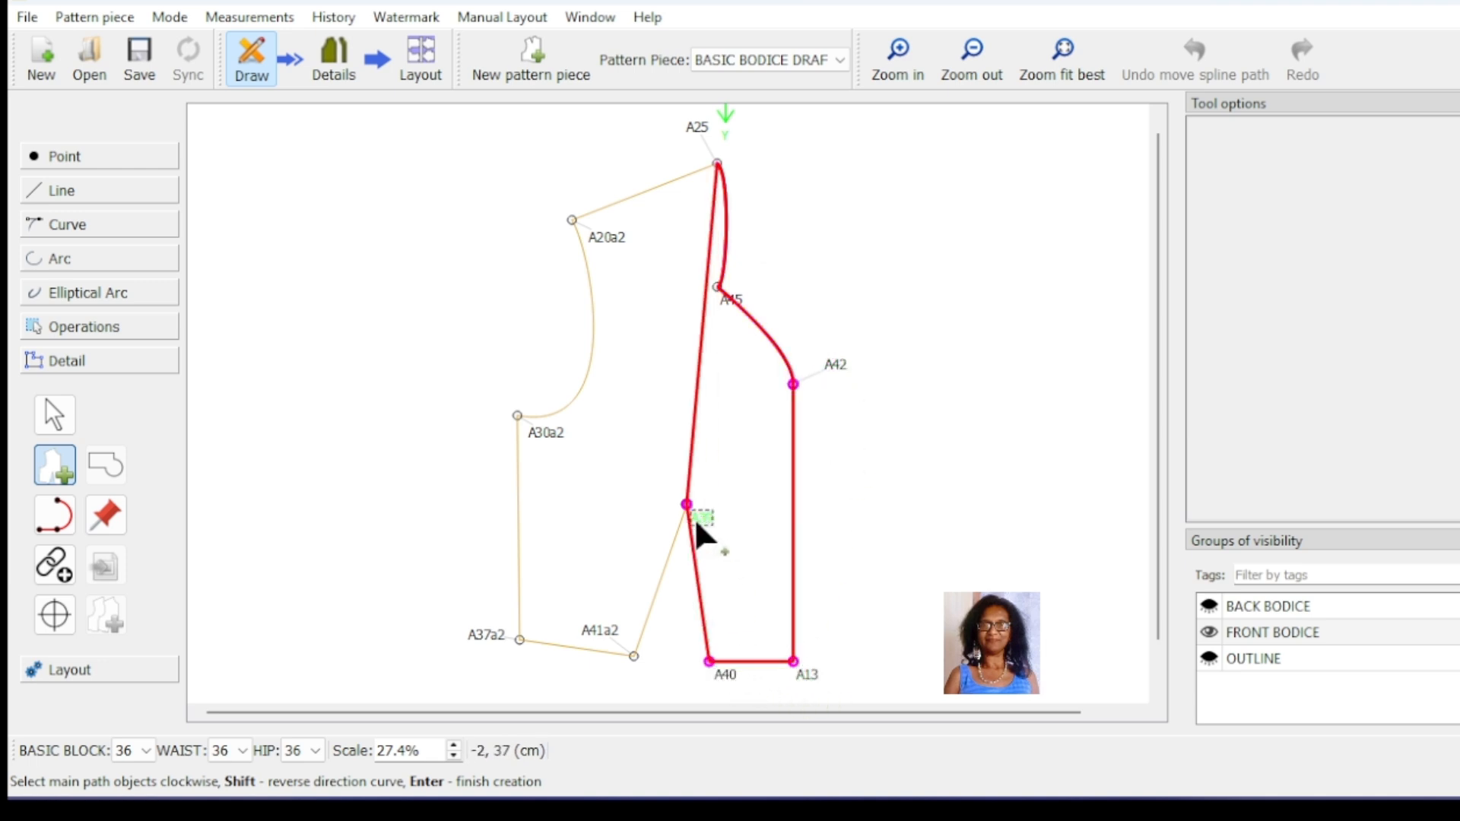
{"action": "left_click", "coordinate": [634, 655]}
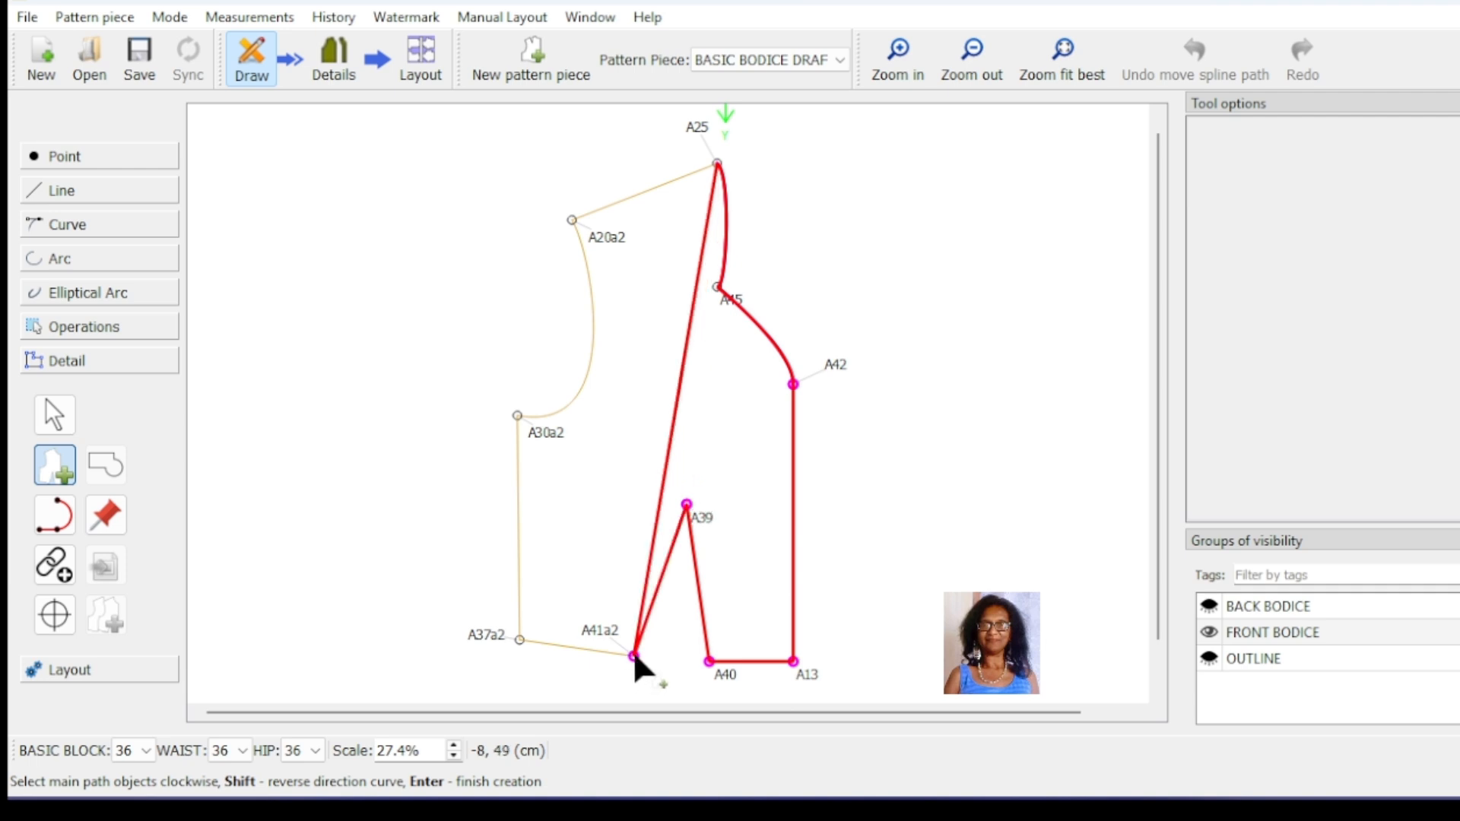
{"action": "left_click", "coordinate": [522, 641]}
{"action": "left_click", "coordinate": [548, 432]}
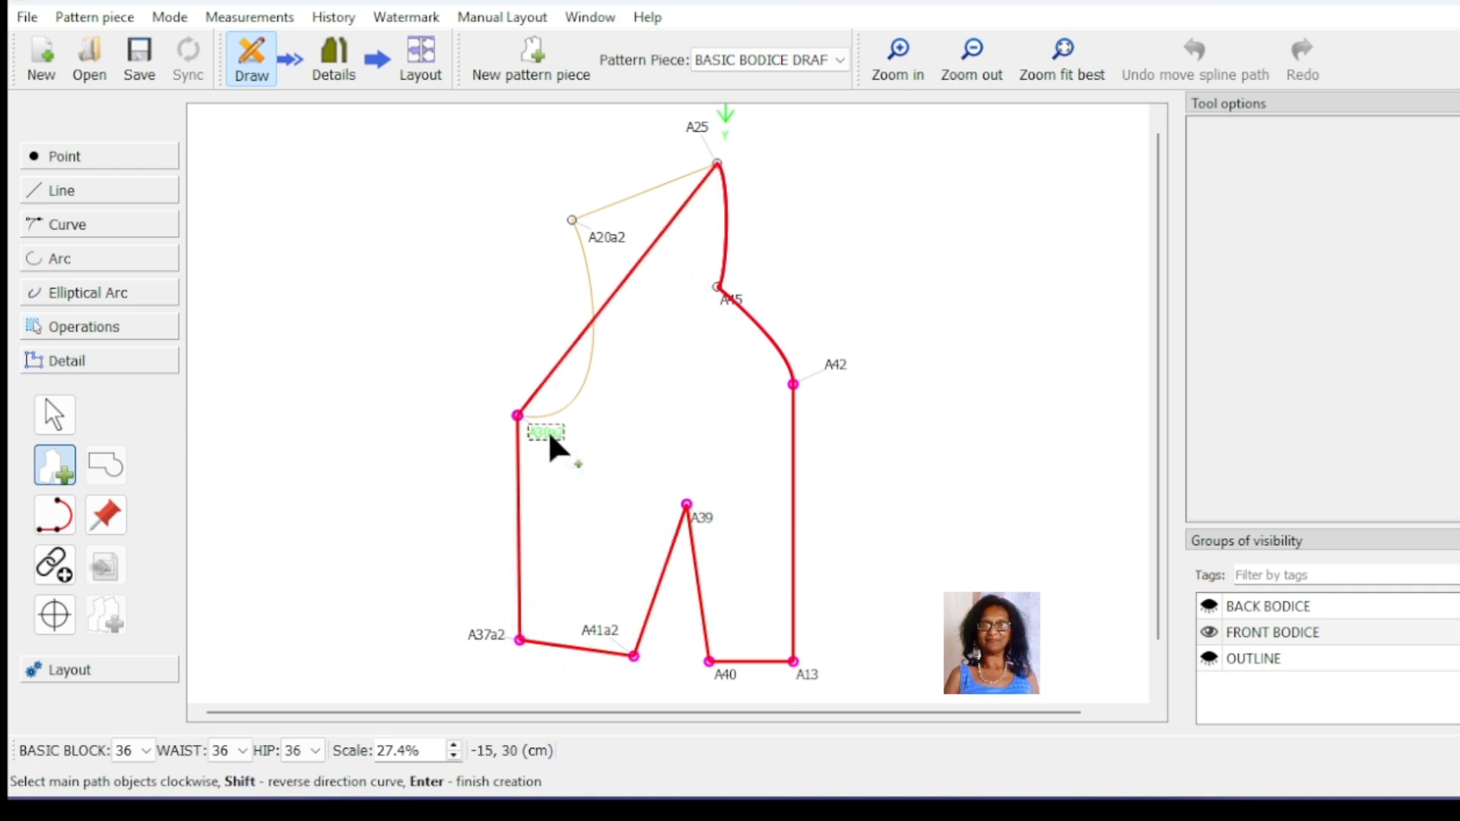
Step: Add the armhole curve from A30a2 to A20a2 to the main path and finish creating the front bodice piece
{"action": "left_click", "coordinate": [591, 357]}
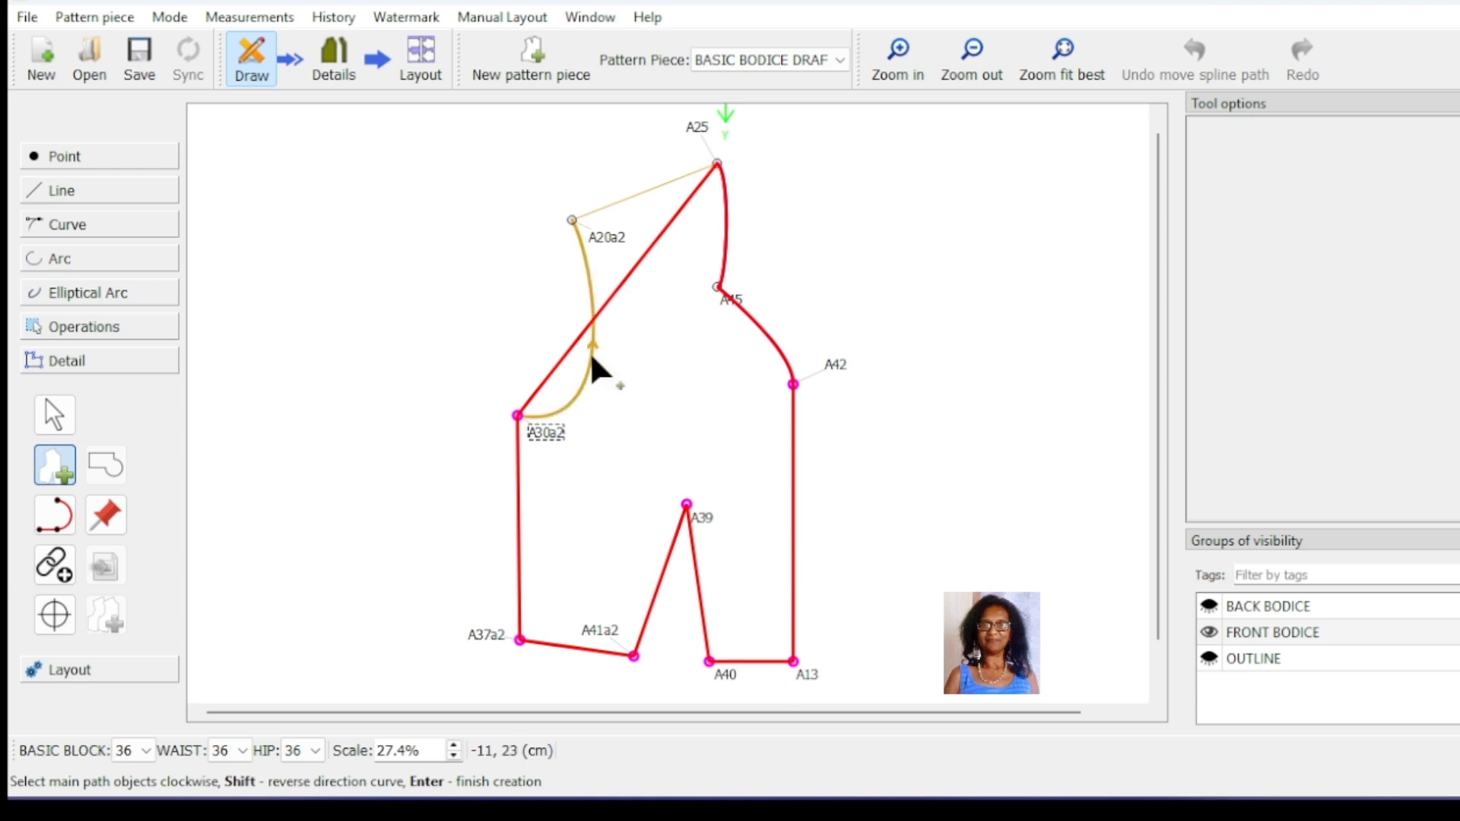
{"action": "left_click", "coordinate": [590, 344]}
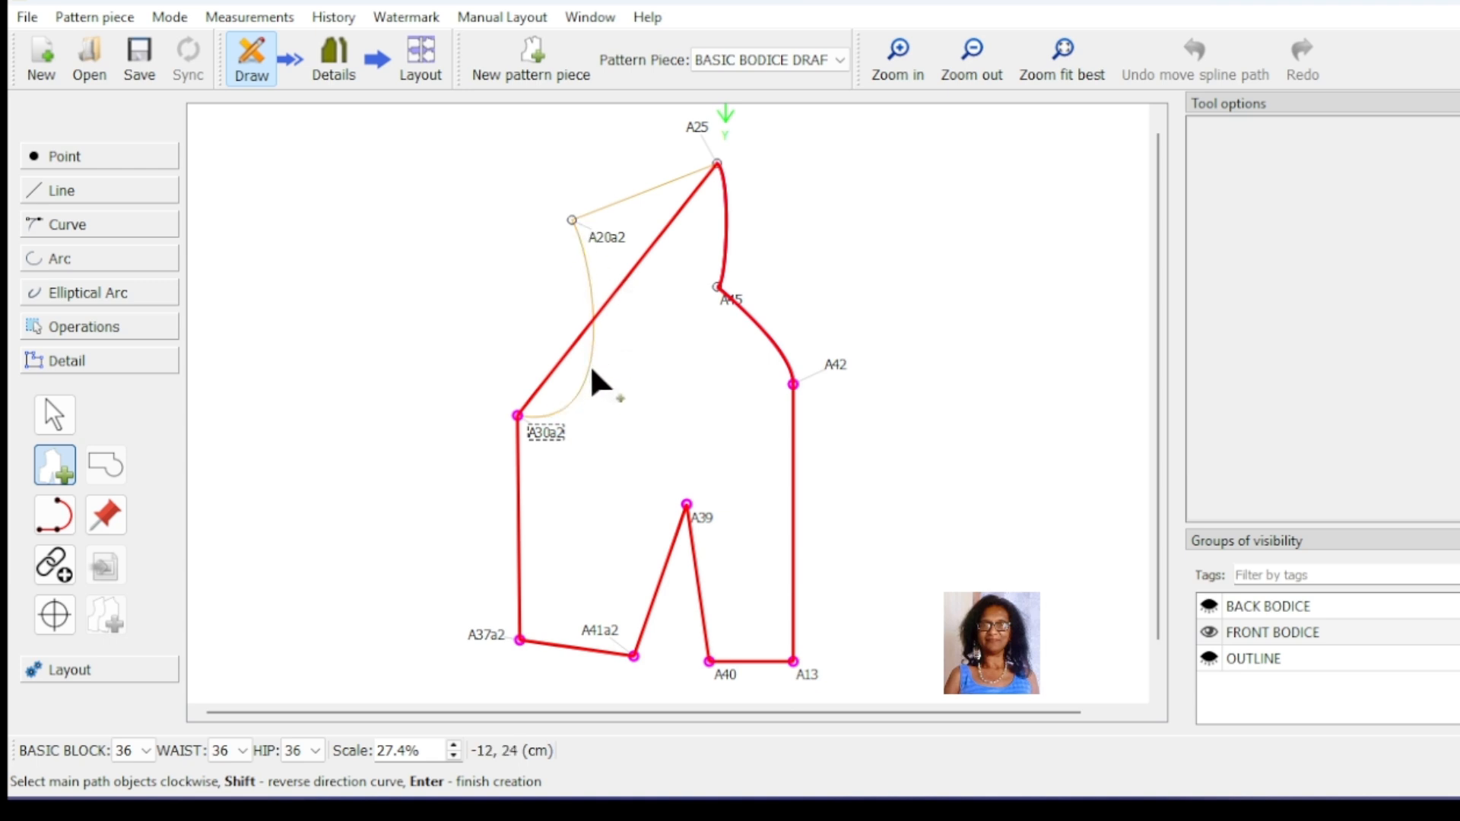
{"action": "left_click", "coordinate": [591, 366]}
{"action": "left_click", "coordinate": [590, 367]}
{"action": "left_click", "coordinate": [591, 338]}
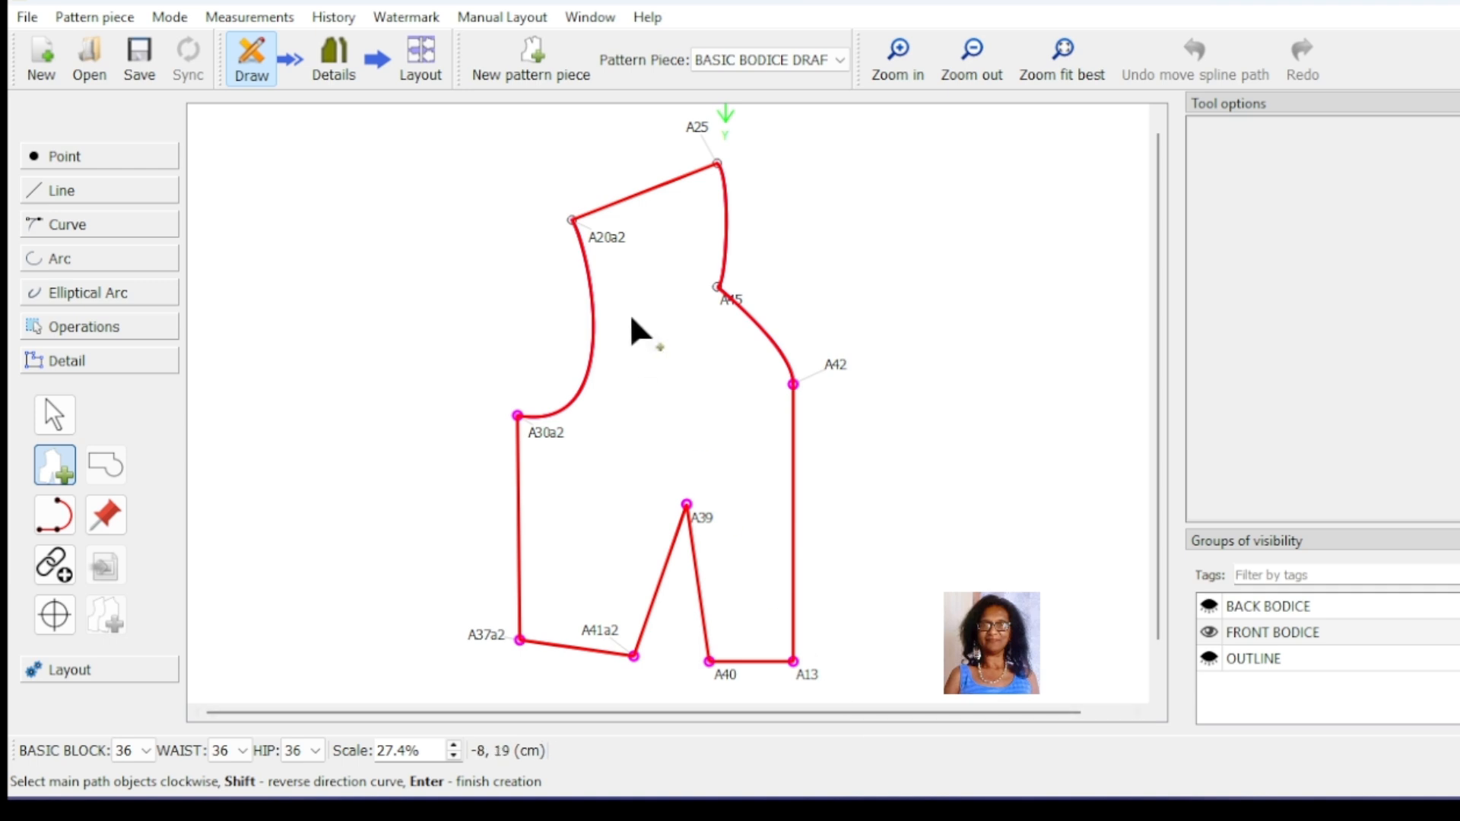
{"action": "key", "text": "Return"}
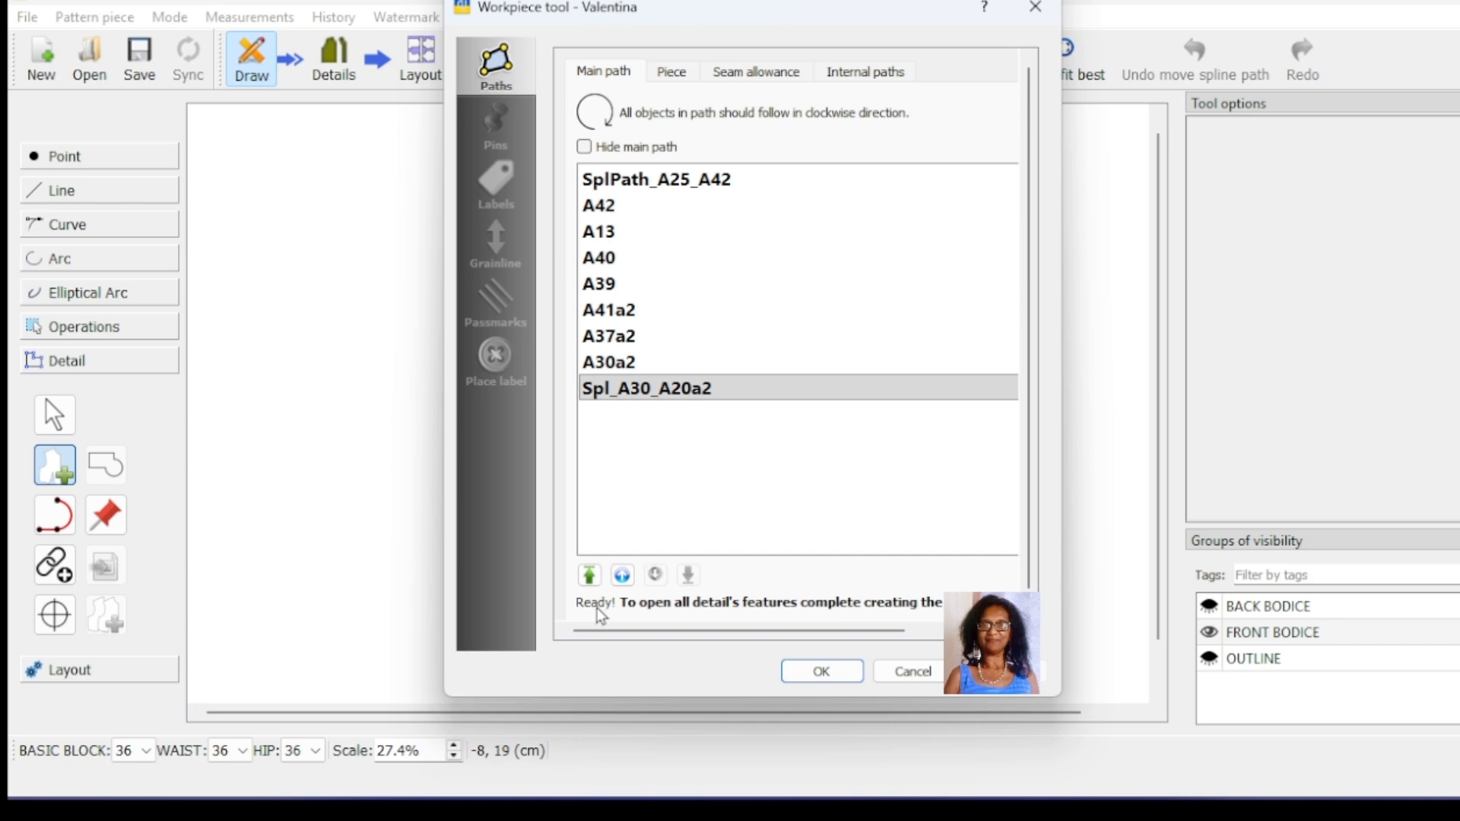
{"action": "left_click", "coordinate": [822, 671]}
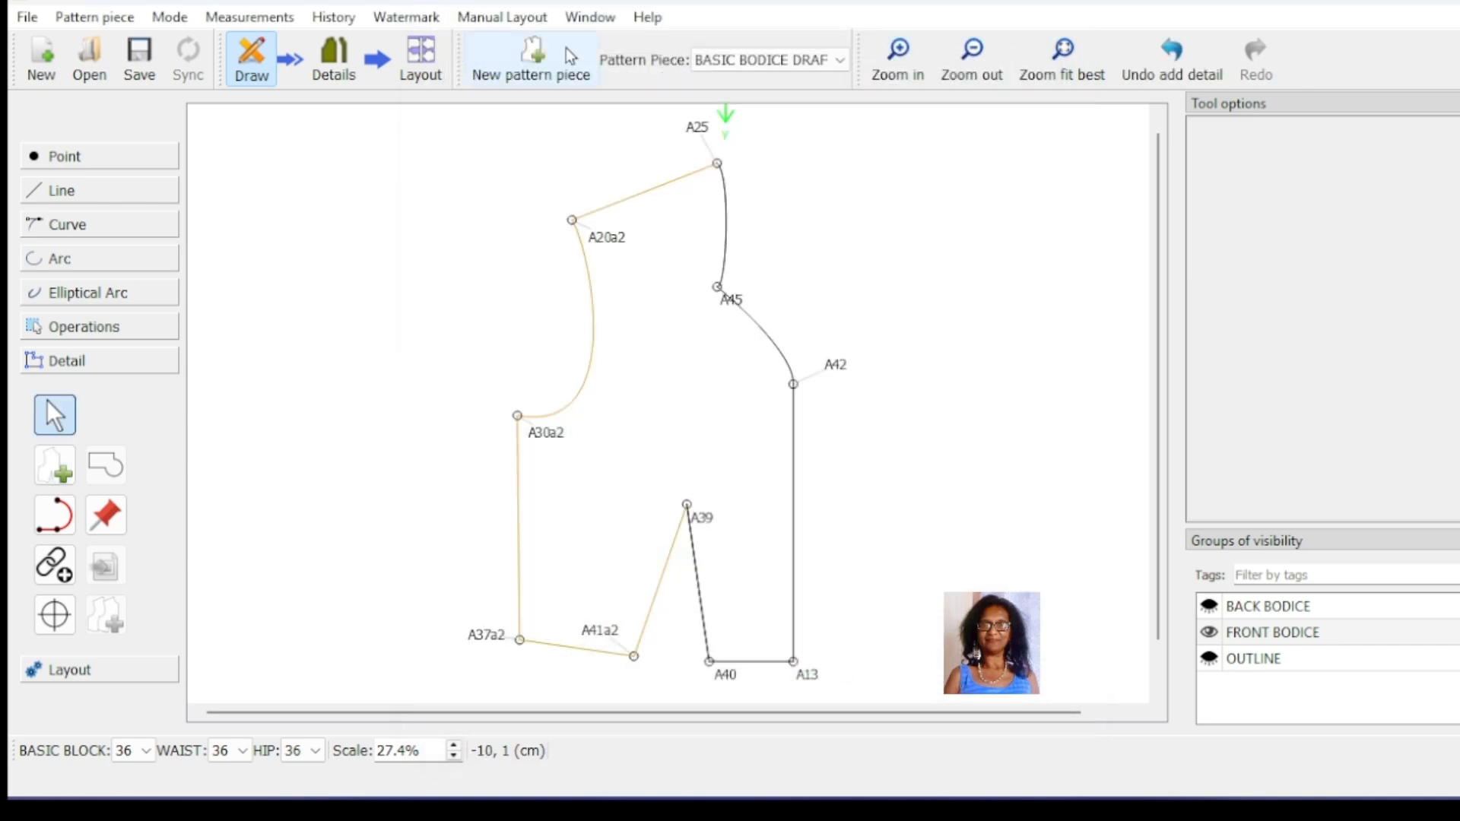
Step: Show the pattern pieces in Details mode and exclude Detail and Detail_1 from the layout, leaving only the sweetheart piece
{"action": "left_click", "coordinate": [332, 67]}
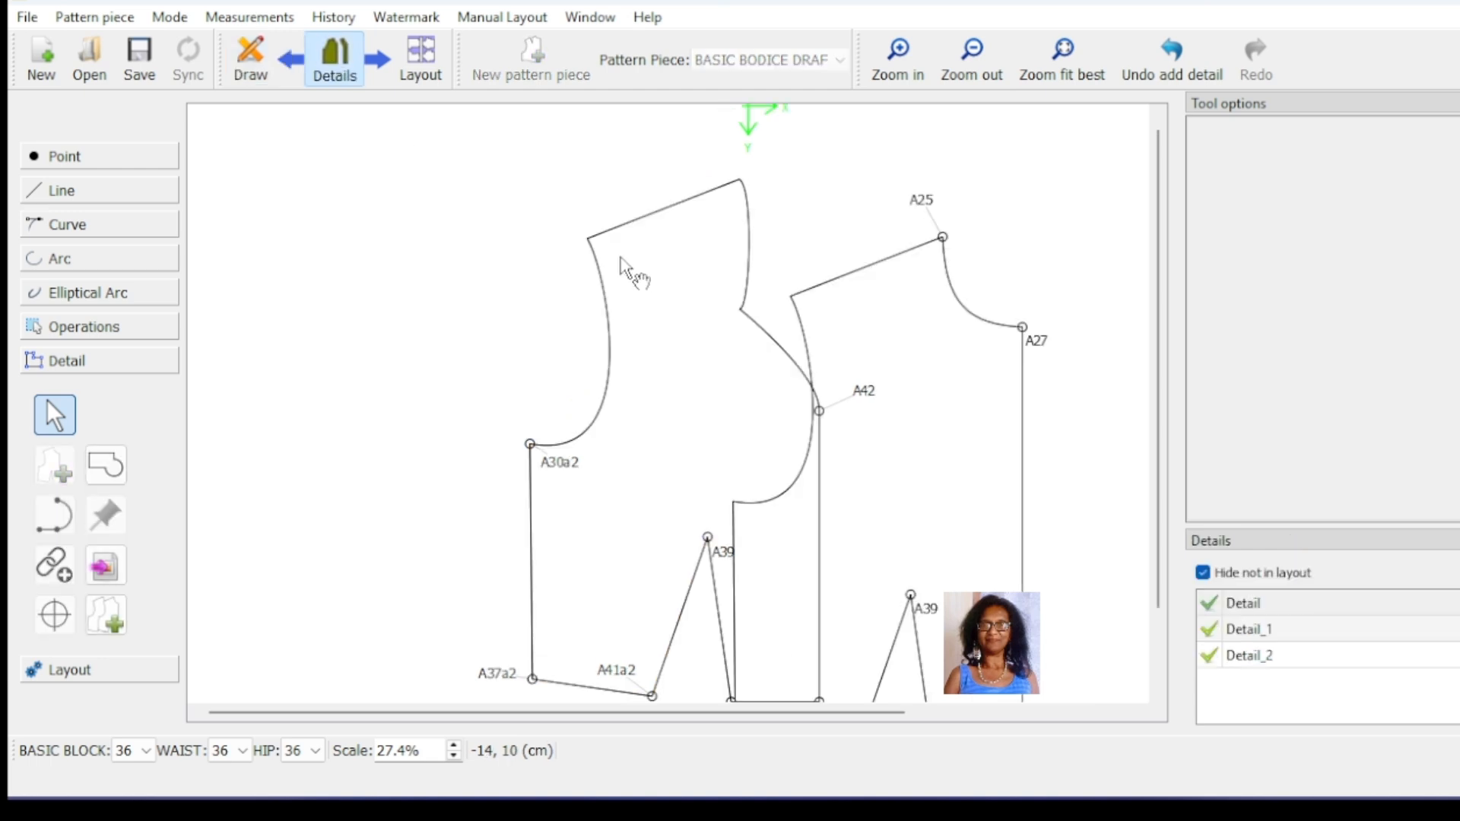
{"action": "left_click", "coordinate": [1031, 428]}
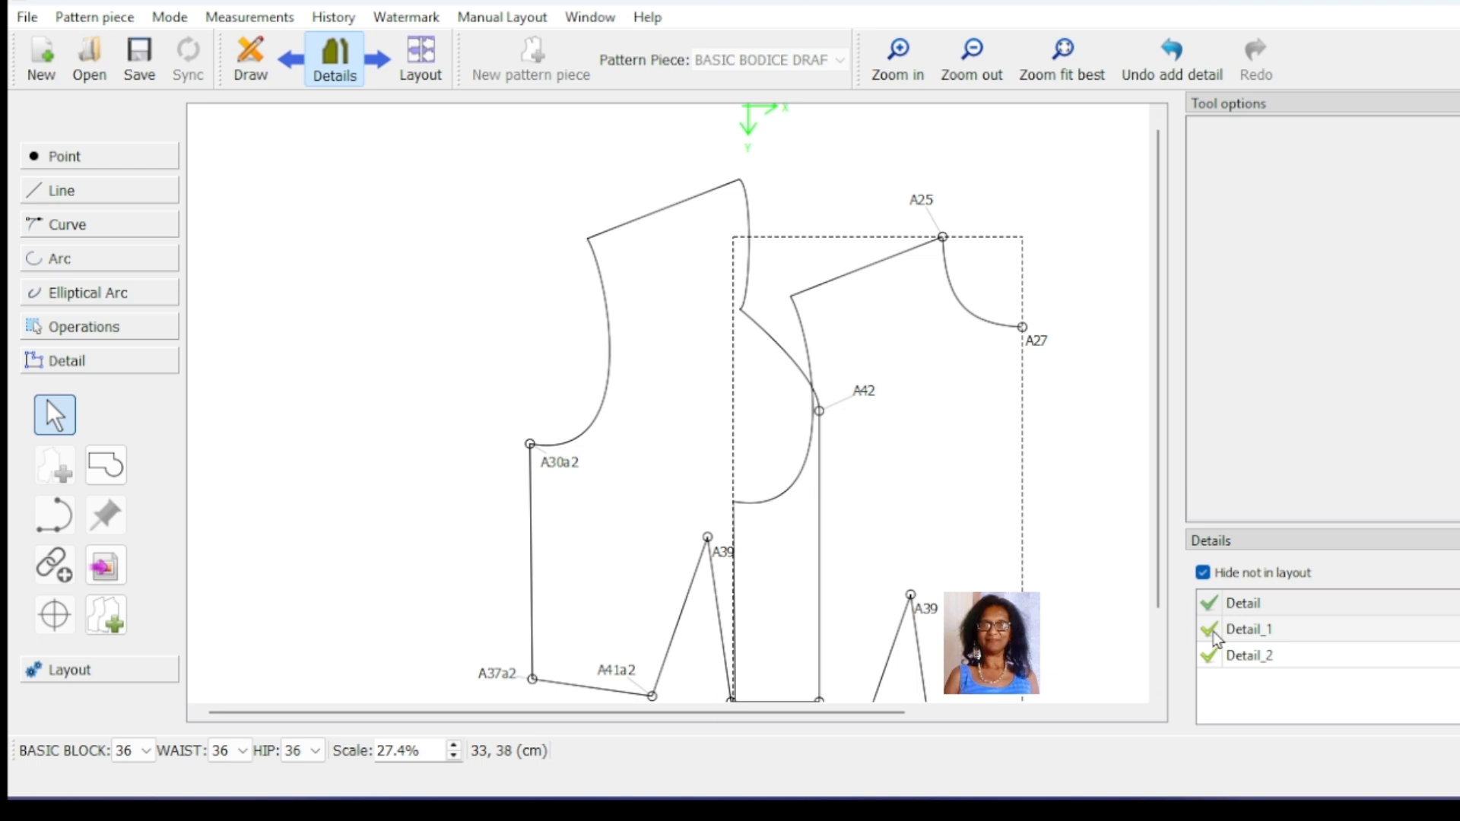
{"action": "left_click", "coordinate": [1209, 629]}
{"action": "left_click", "coordinate": [1209, 603]}
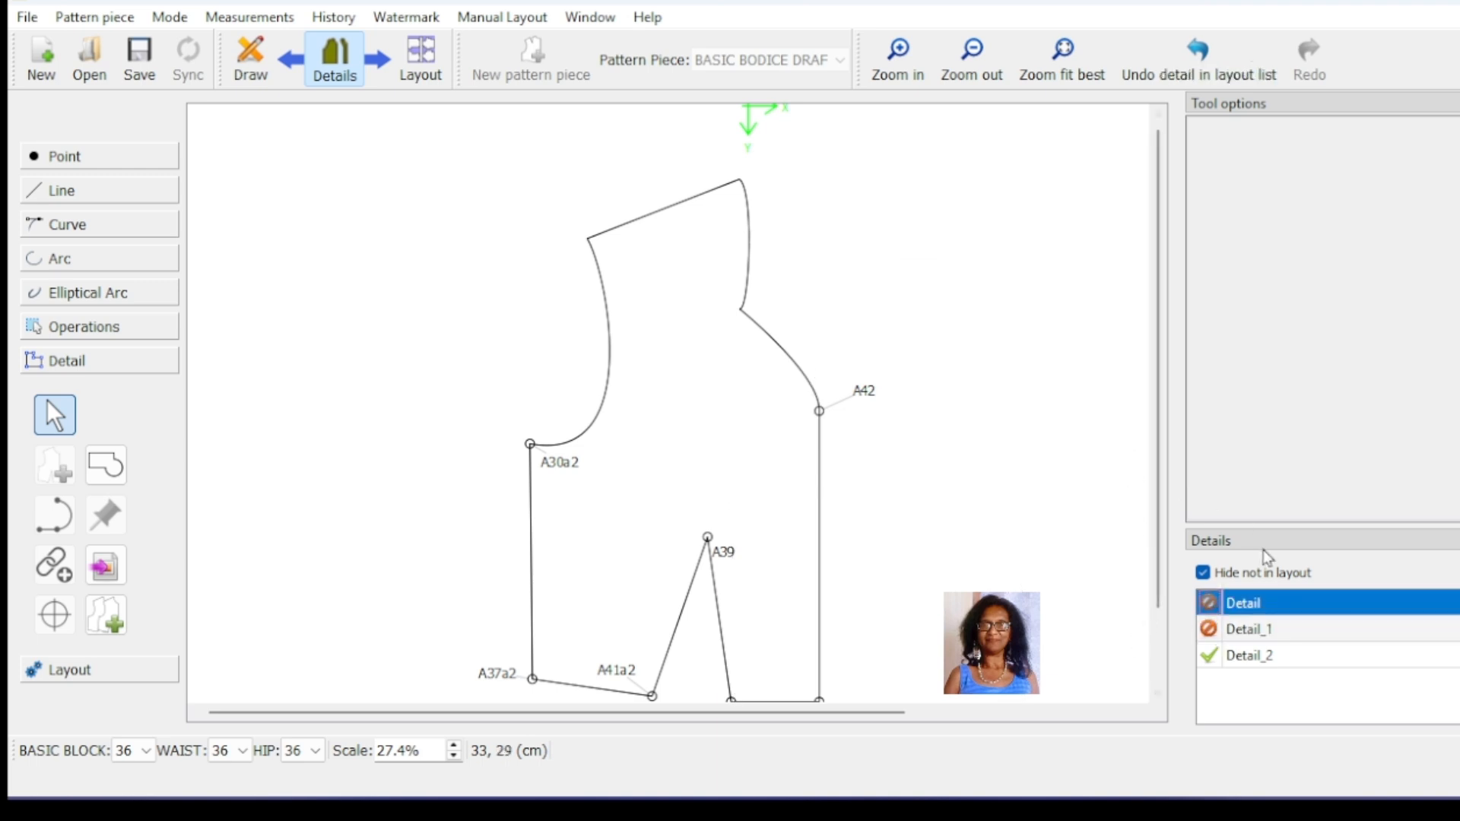
{"action": "scroll", "coordinate": [804, 310], "scroll_direction": "down", "scroll_amount": 1}
{"action": "left_click", "coordinate": [802, 310]}
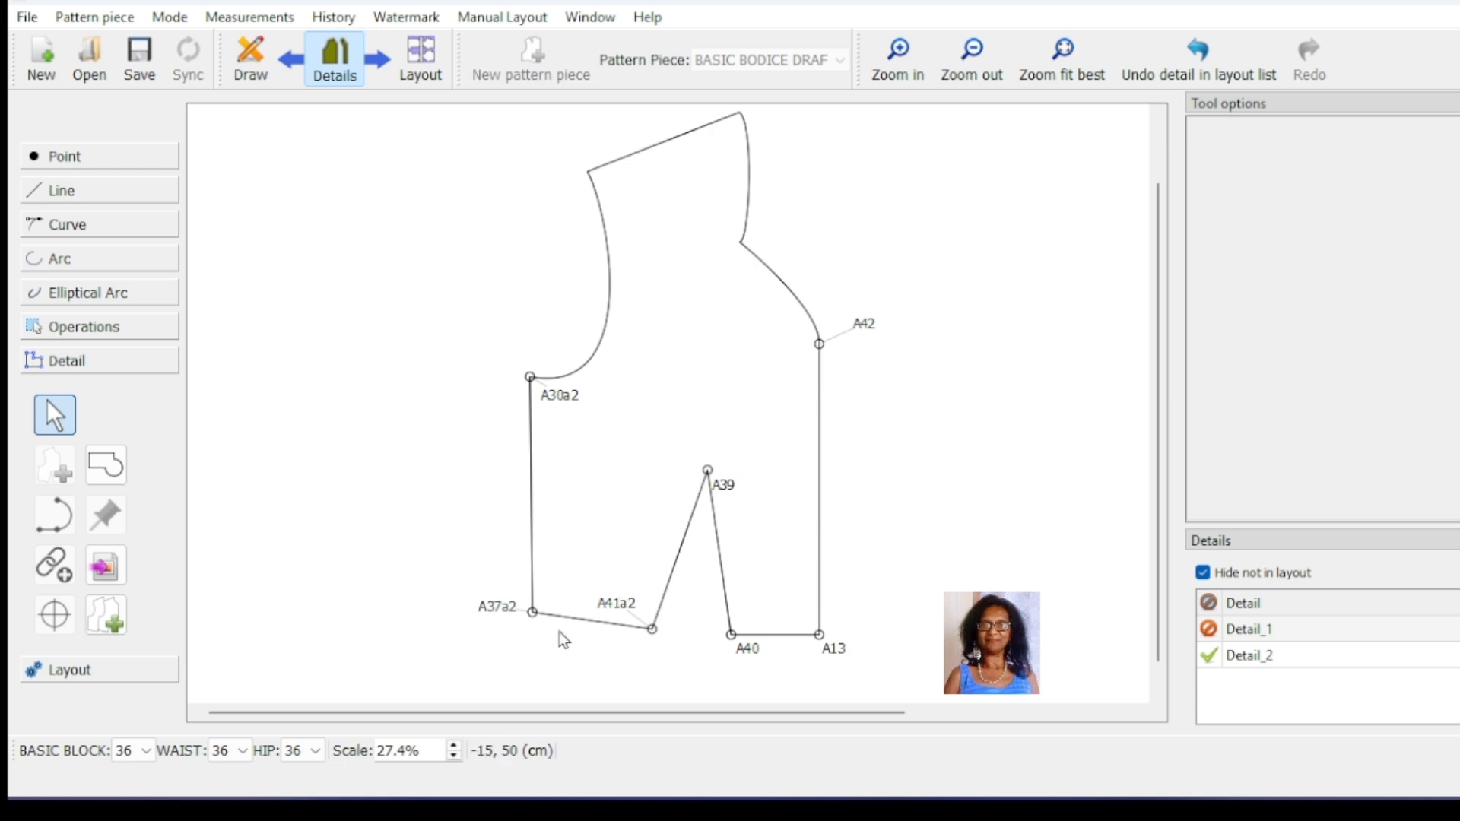
Step: Return to the draft and create a circle-intersection point below the waistline, centred on A37a2 and A41a2 with both radii 6 cm
{"action": "left_click", "coordinate": [247, 61]}
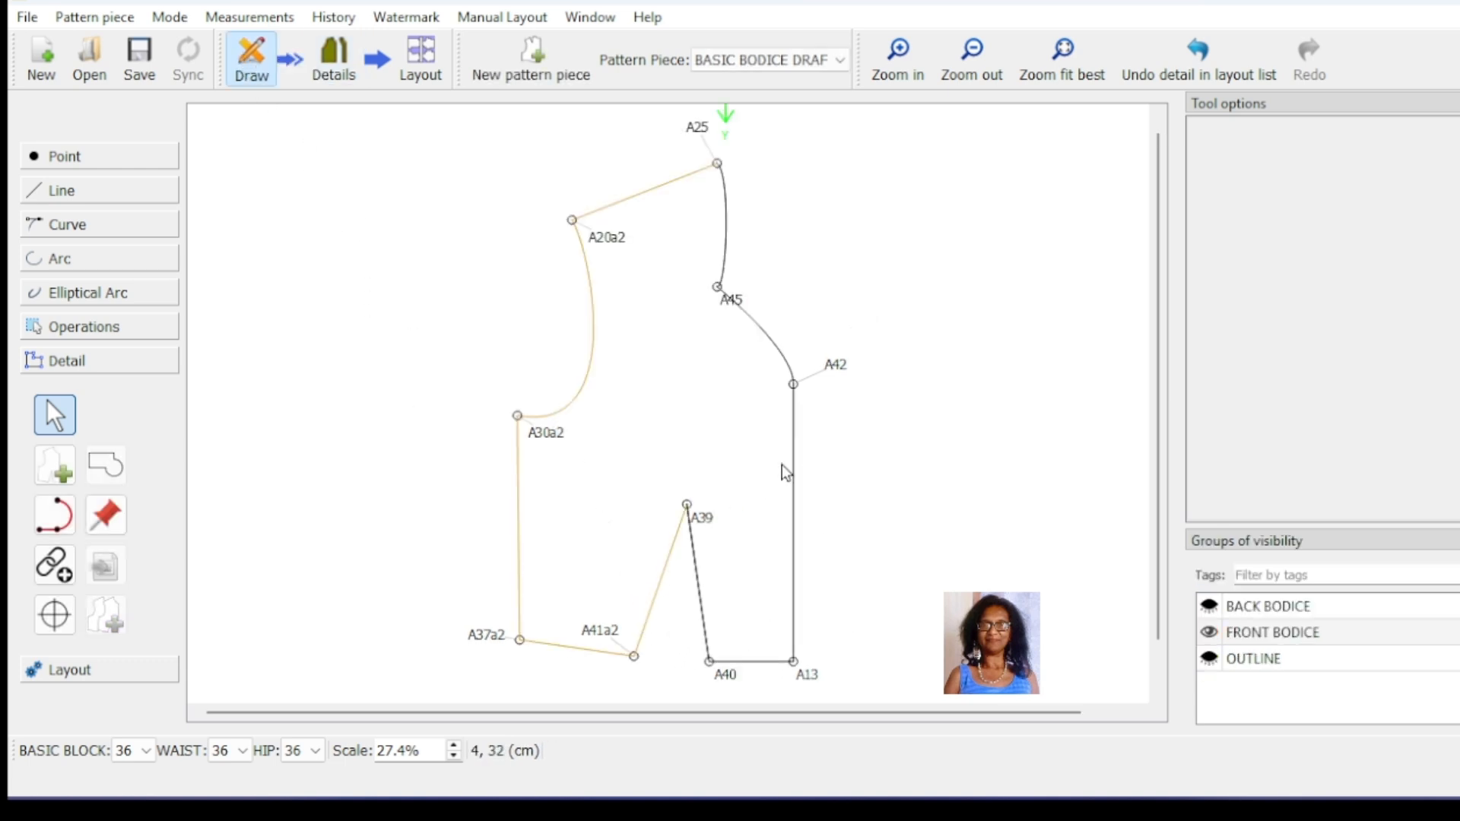
{"action": "scroll", "coordinate": [786, 472], "scroll_direction": "down", "scroll_amount": 1}
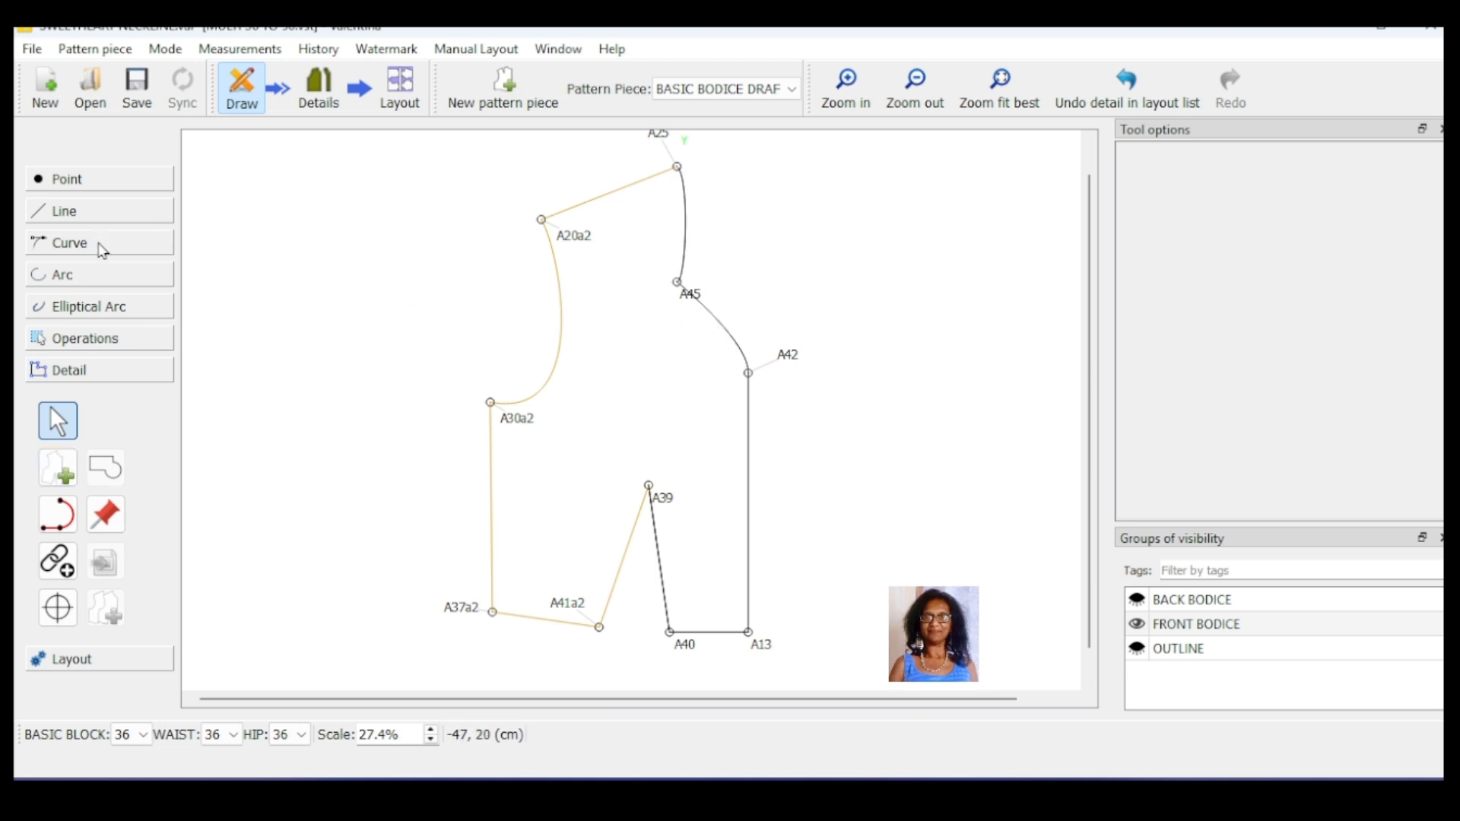
{"action": "left_click", "coordinate": [104, 289]}
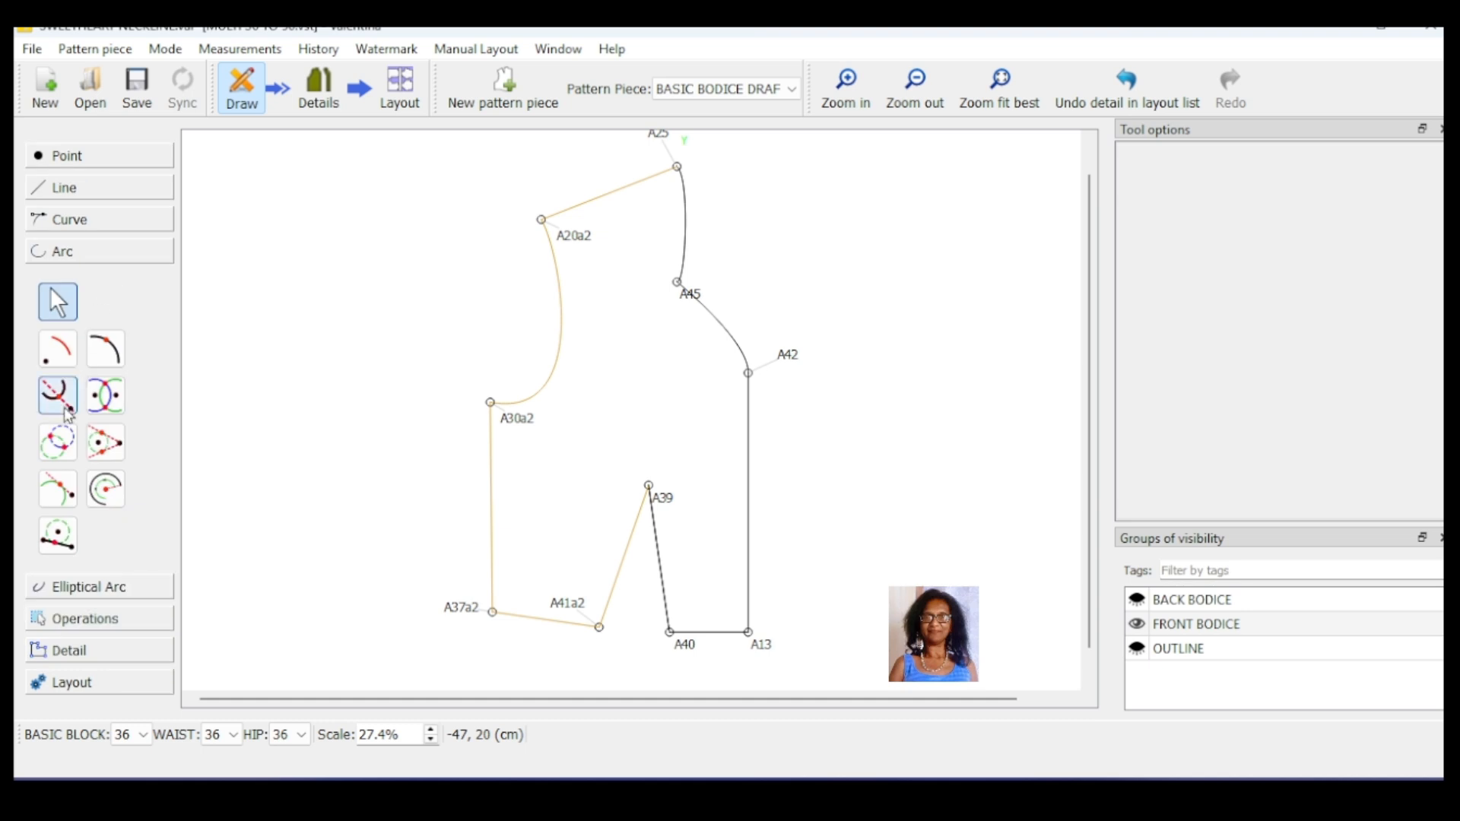
{"action": "left_click", "coordinate": [67, 456]}
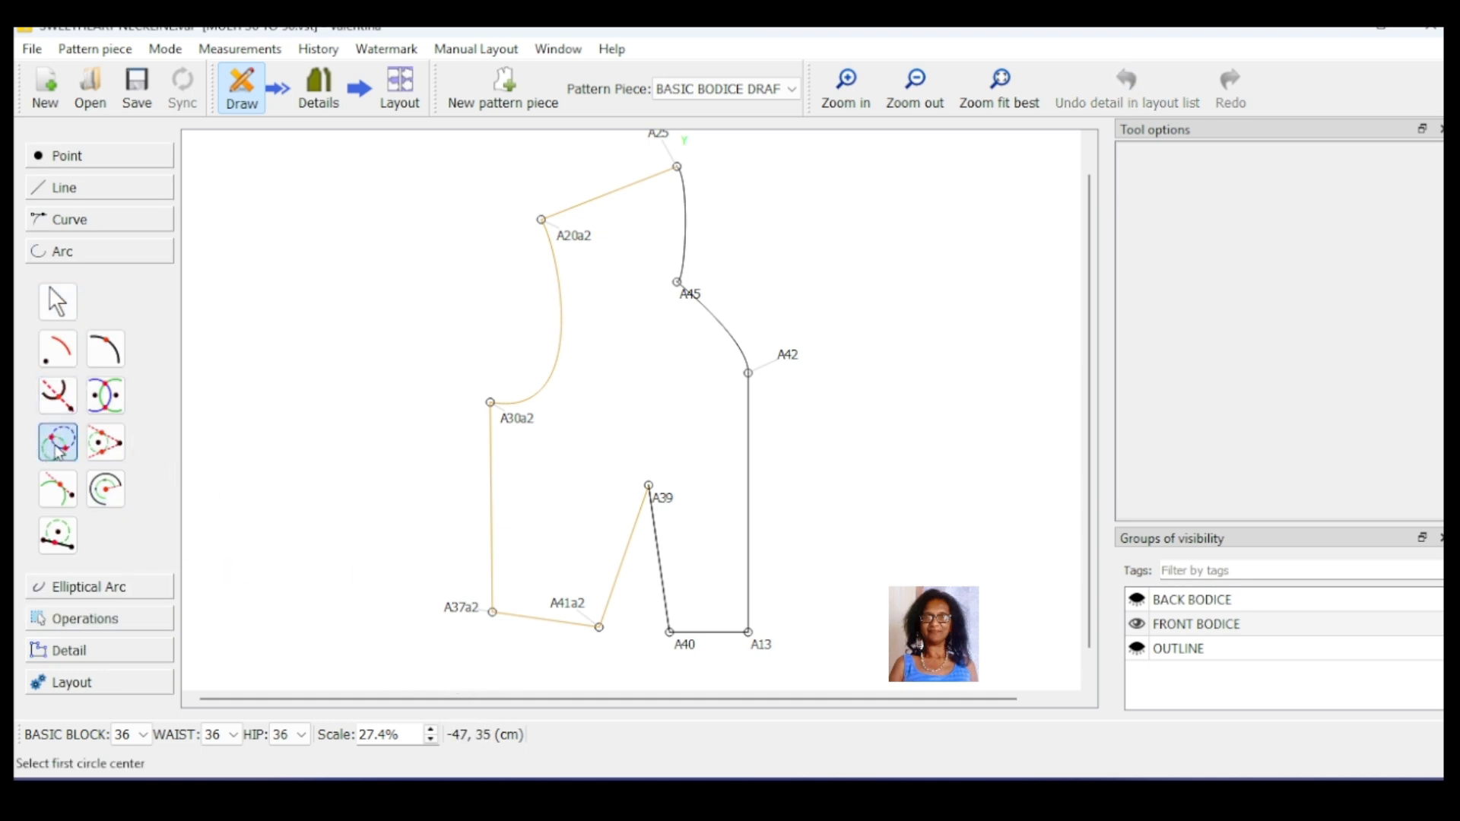
{"action": "left_click", "coordinate": [491, 611]}
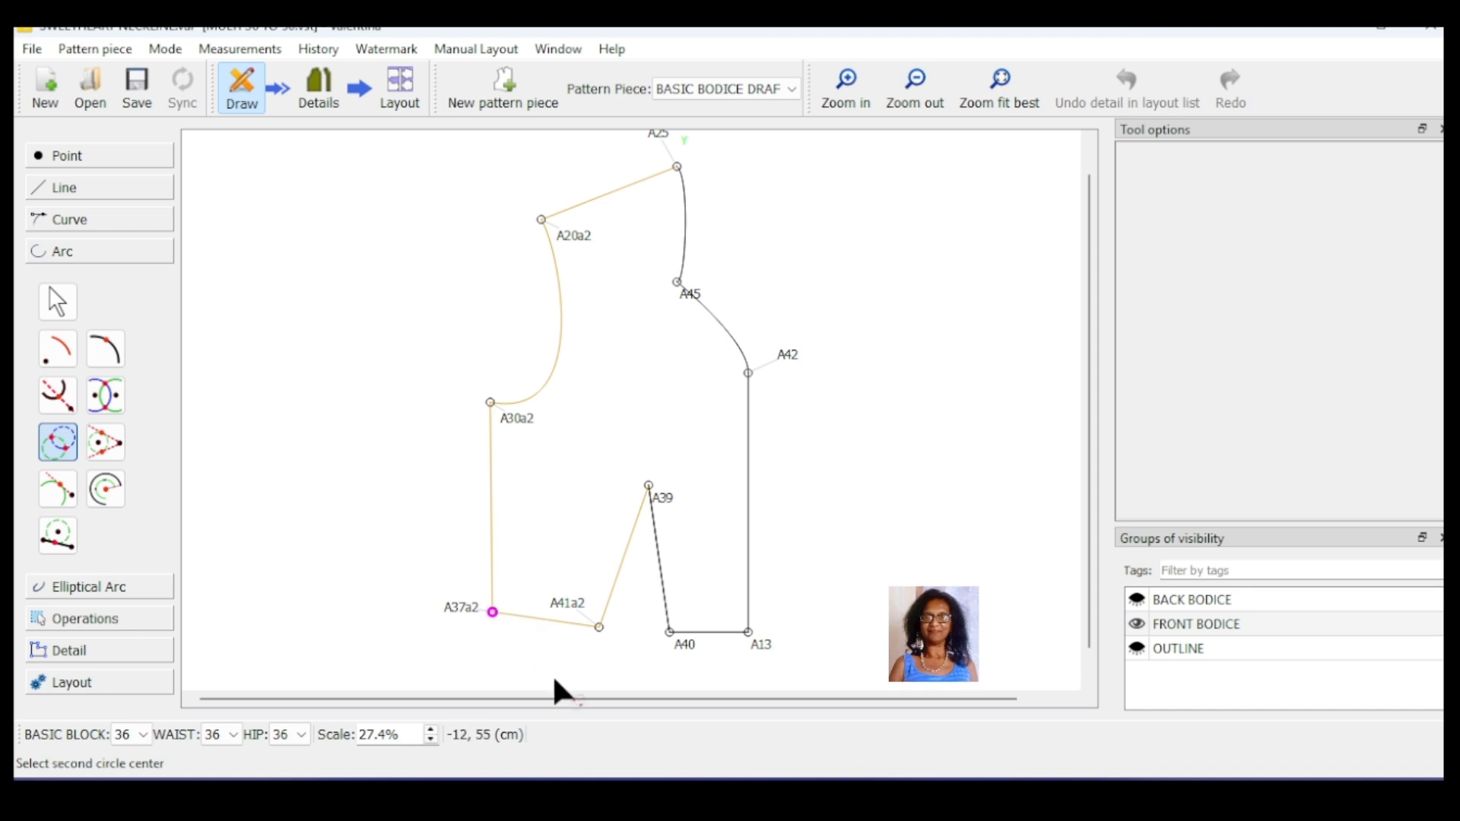
{"action": "left_click", "coordinate": [599, 628]}
{"action": "left_click_drag", "start_coordinate": [758, 227], "coordinate": [998, 244]}
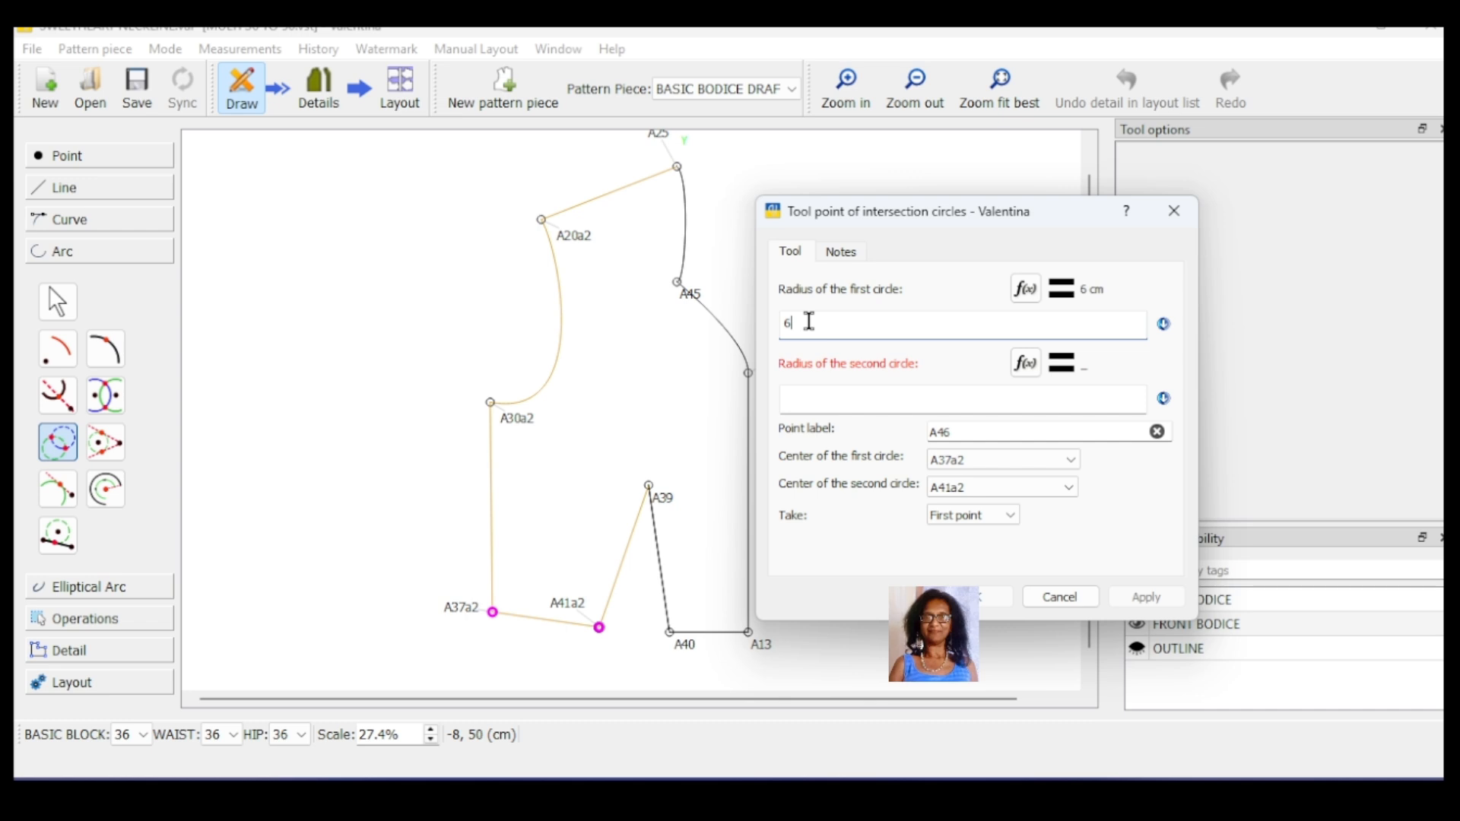
{"action": "left_click", "coordinate": [846, 394]}
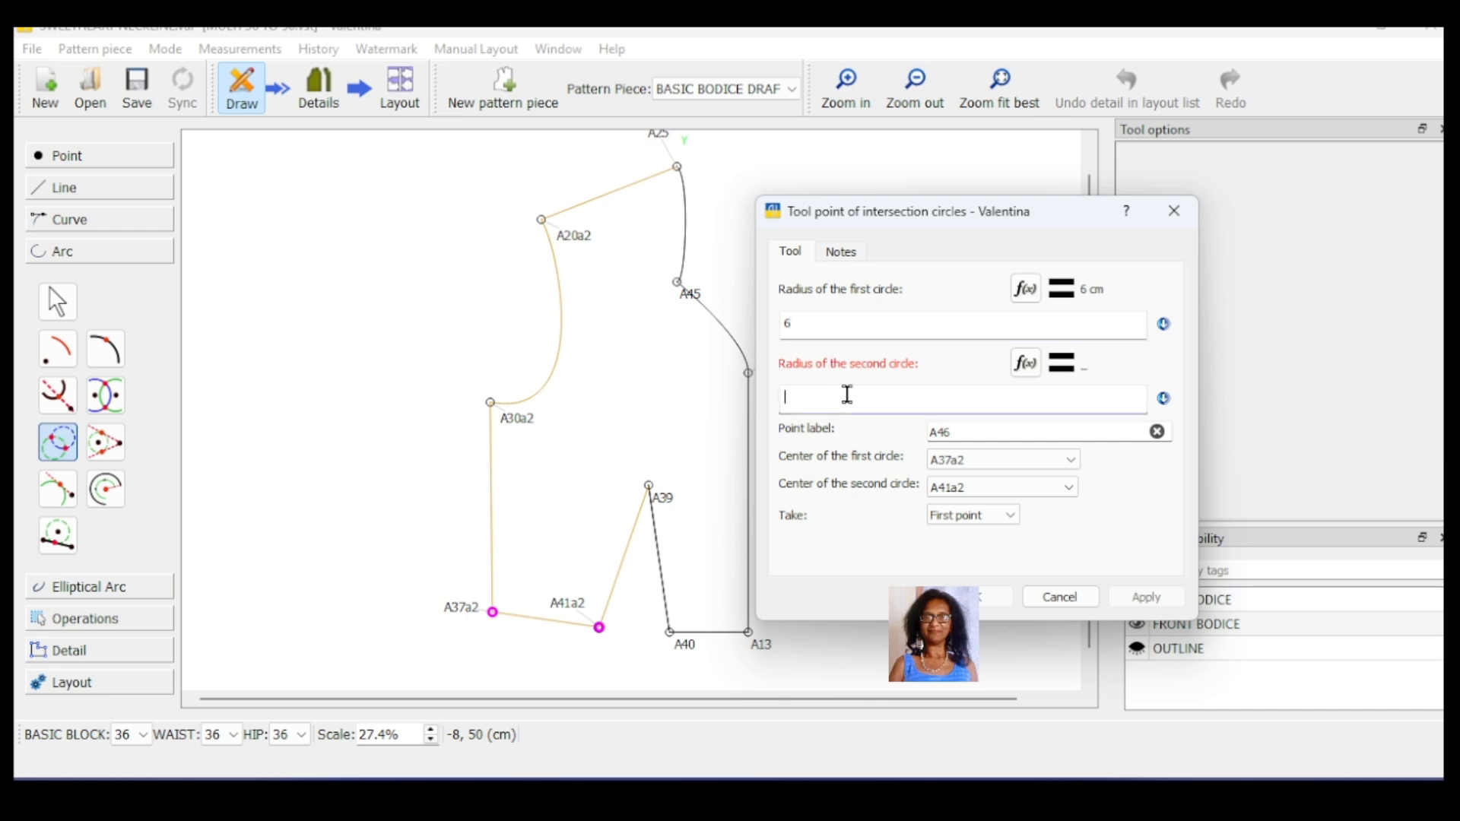
{"action": "type", "text": "6"}
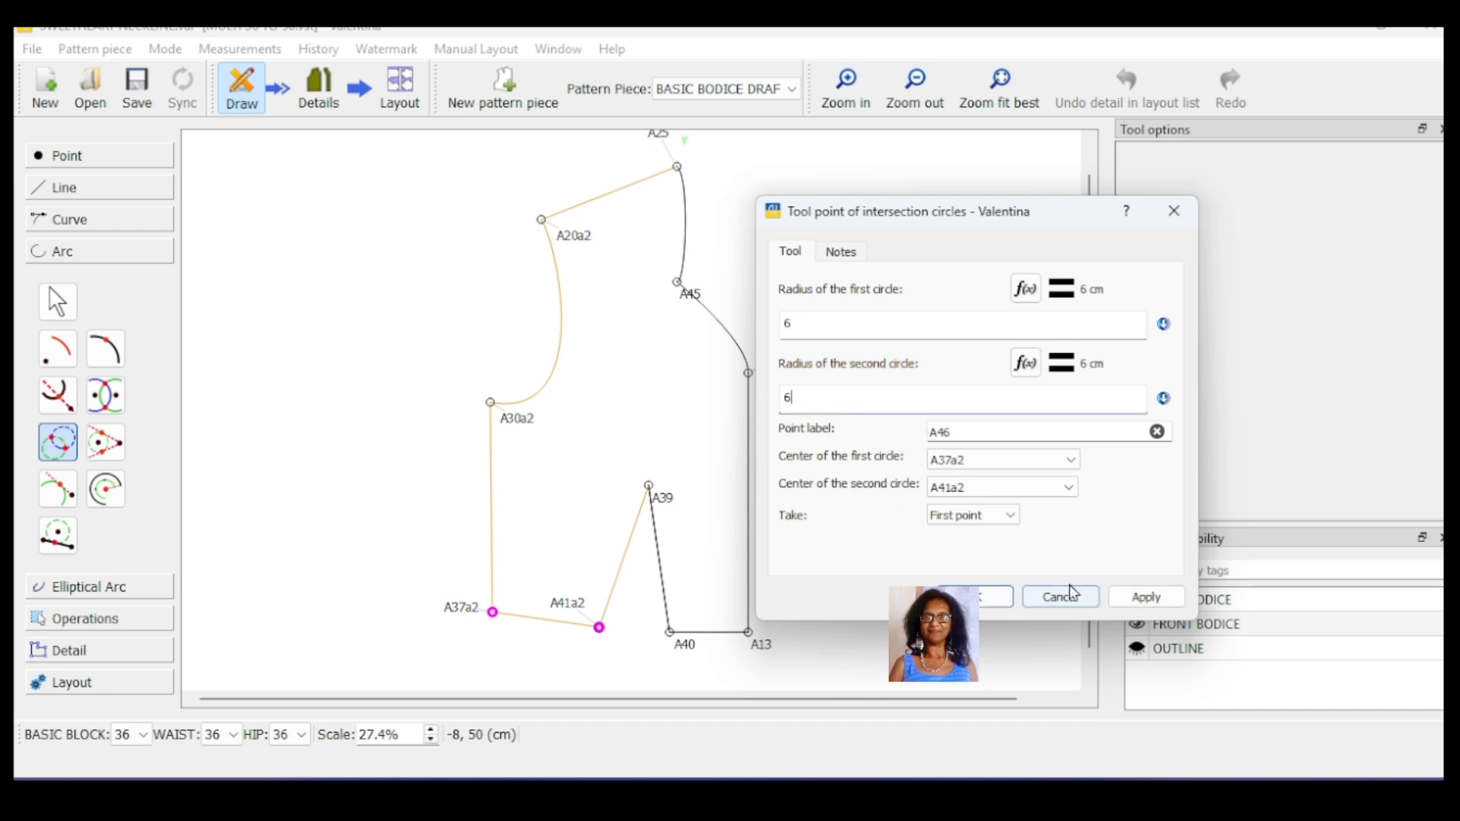
{"action": "left_click", "coordinate": [1138, 605]}
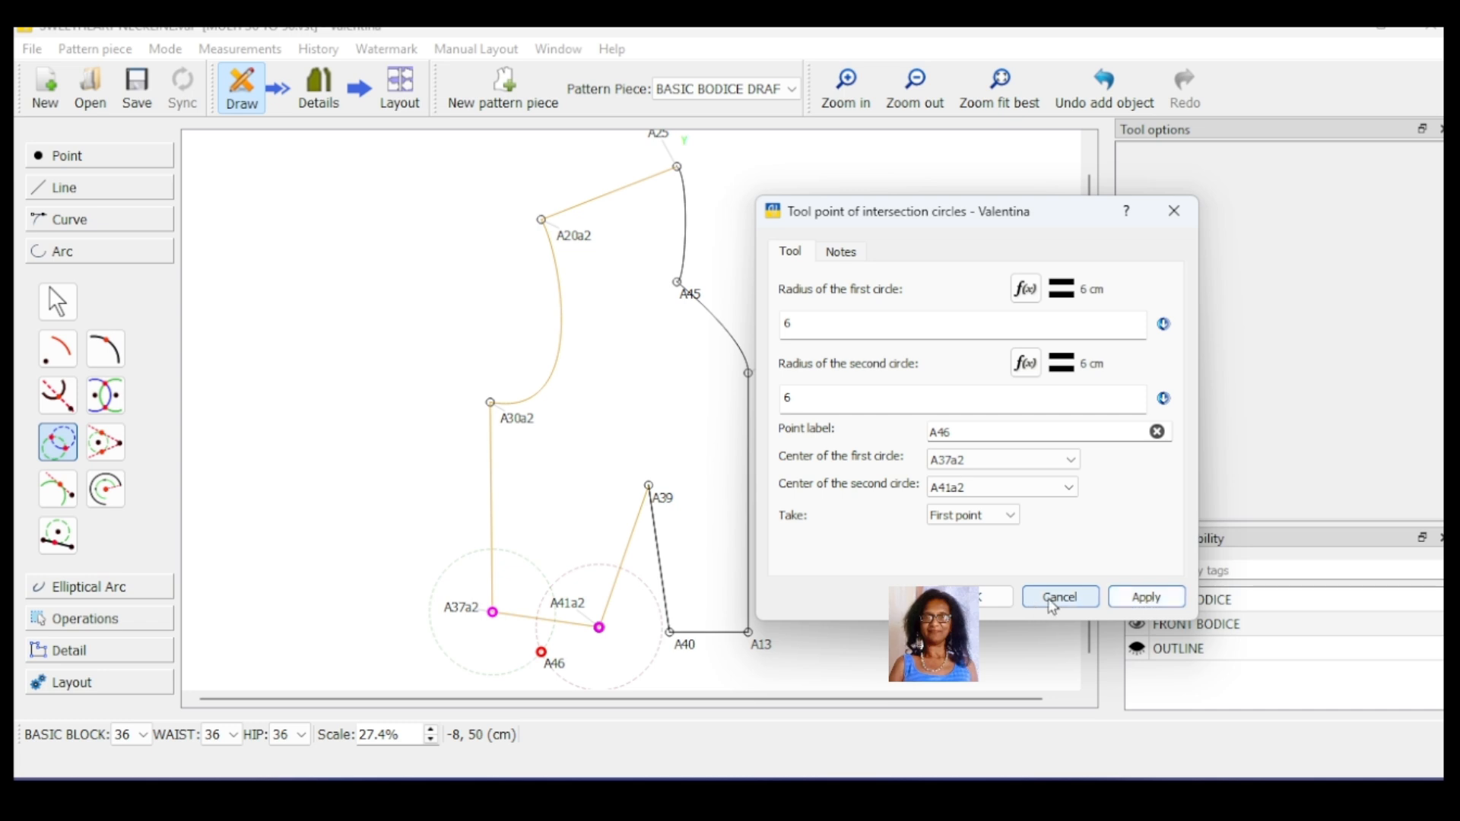
{"action": "left_click", "coordinate": [1057, 597]}
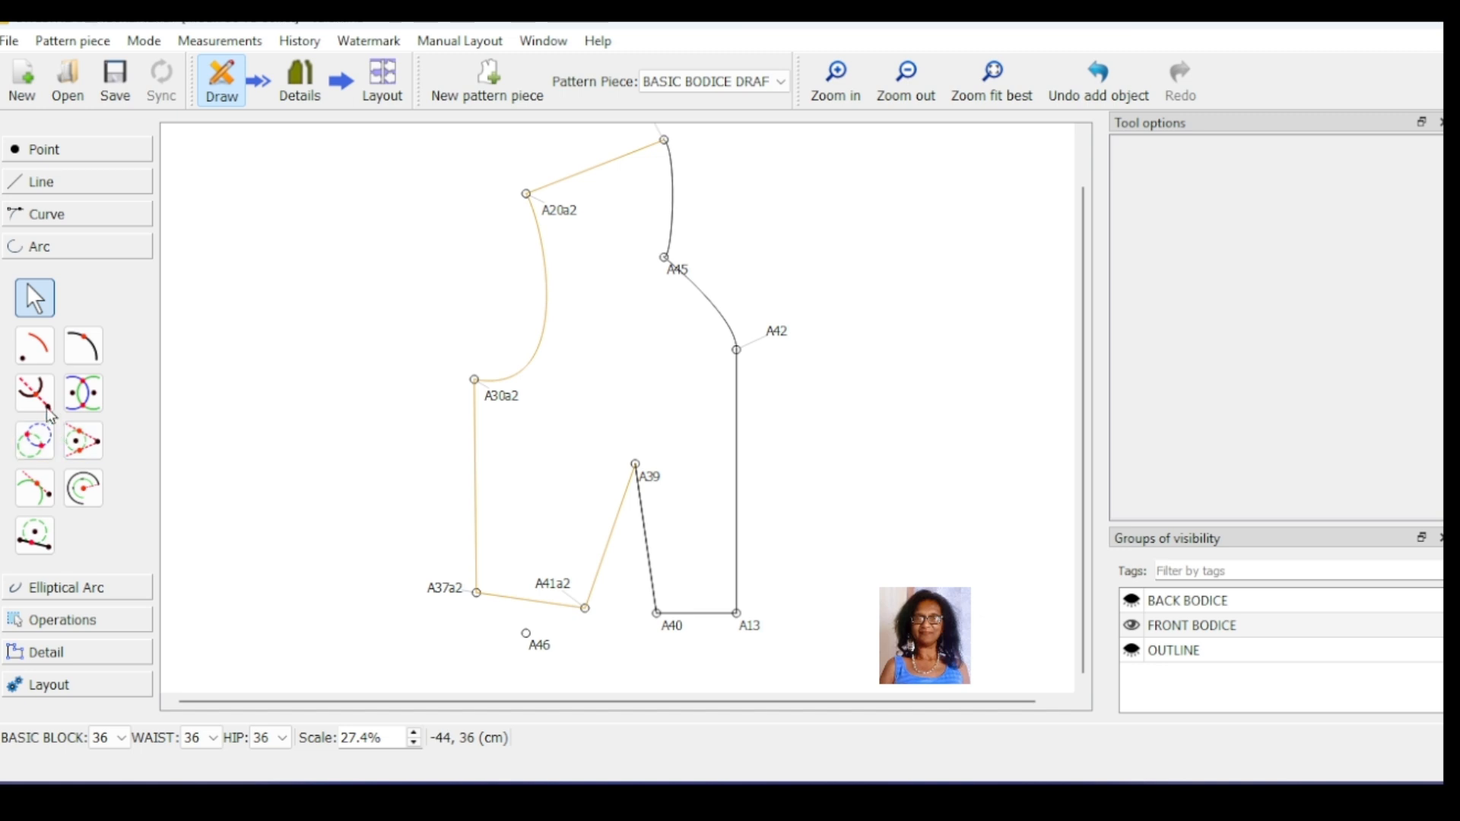
Step: Create a circle-intersection point below the dart opening, centred on A41a2 and A40 with both radii 4 cm
{"action": "left_click", "coordinate": [34, 441]}
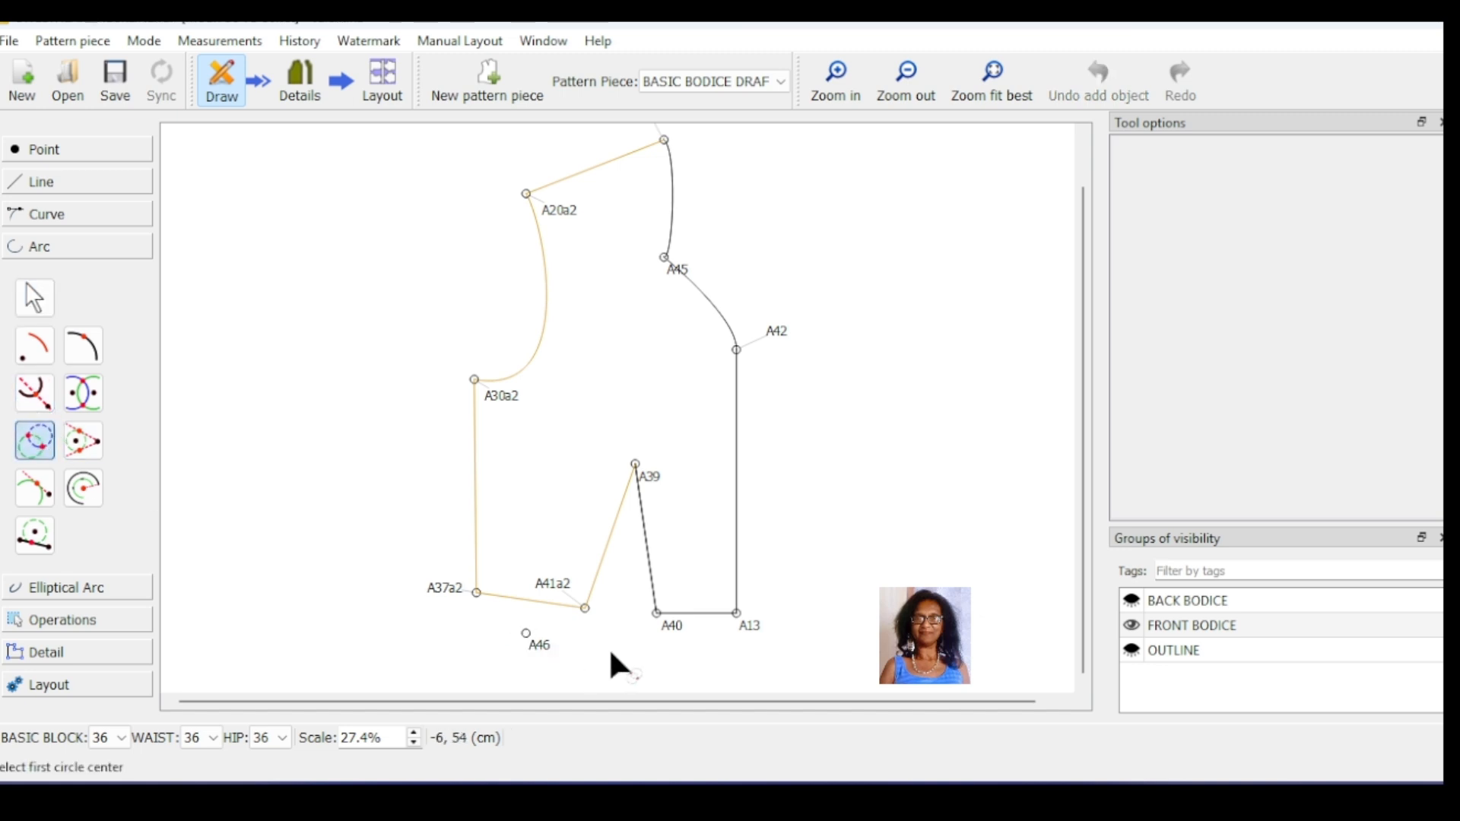
{"action": "left_click", "coordinate": [584, 608]}
{"action": "left_click", "coordinate": [658, 615]}
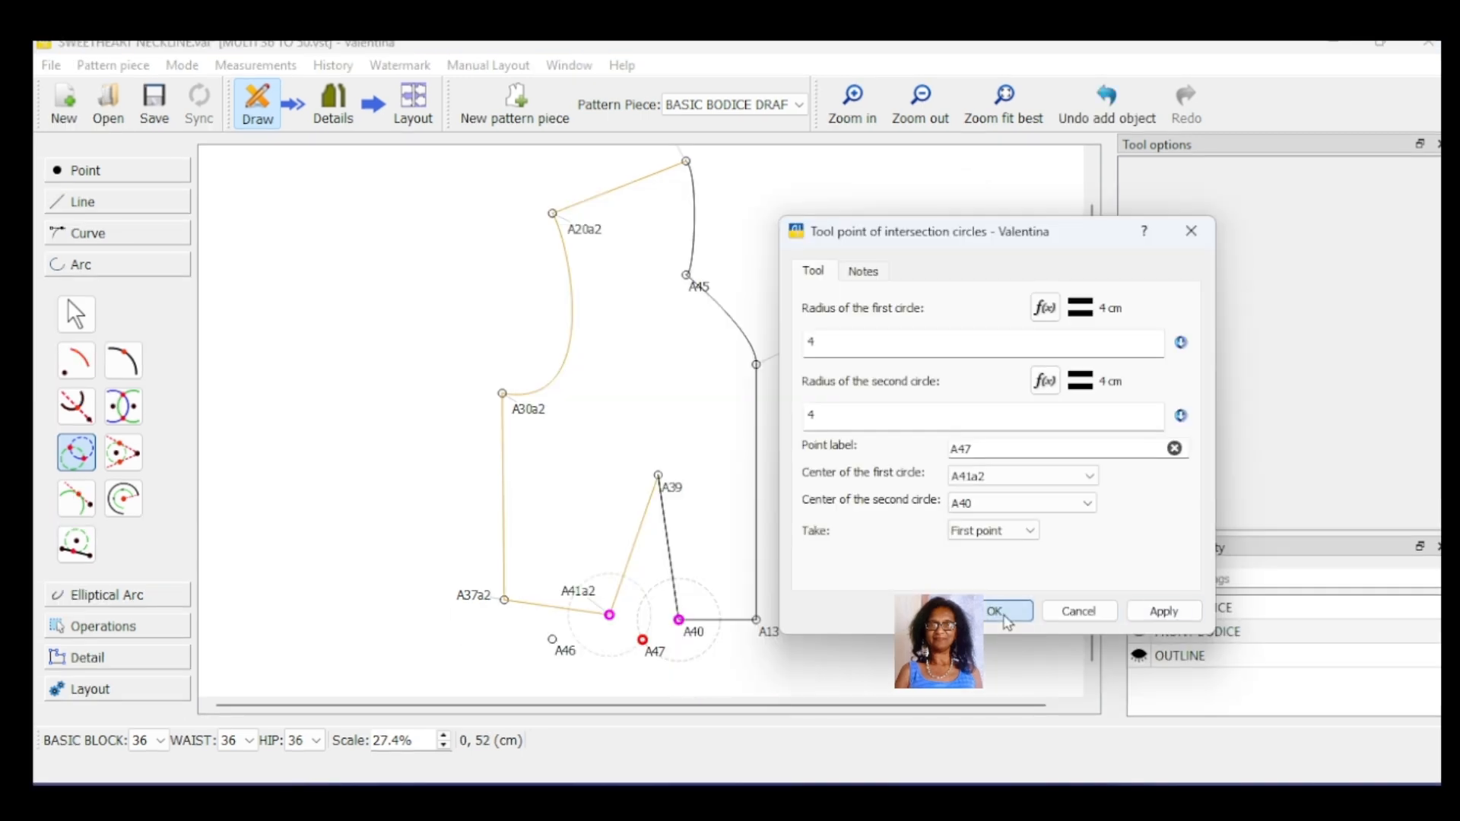
{"action": "left_click", "coordinate": [1004, 612]}
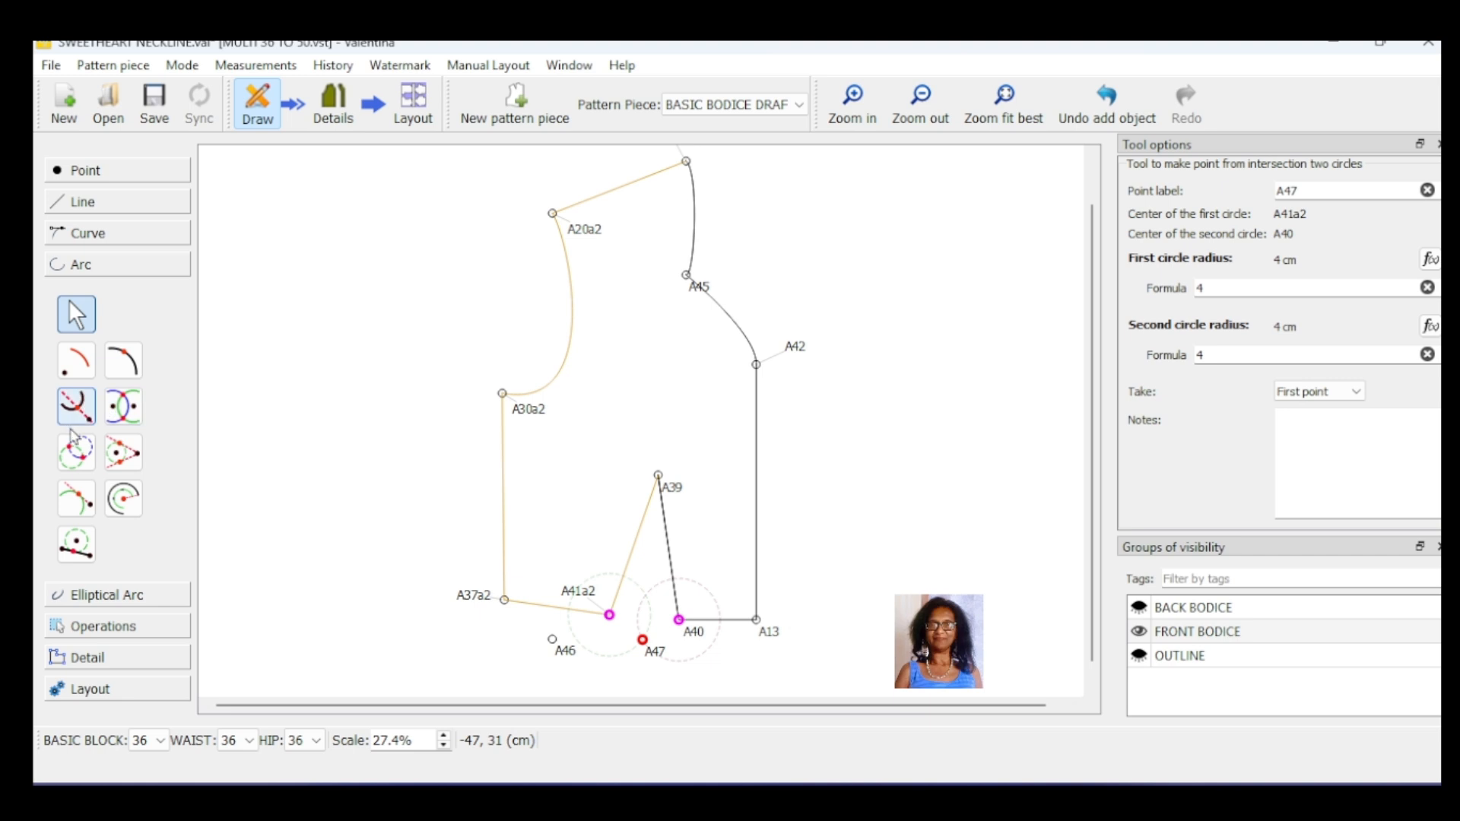
Step: Create a circle-intersection point below the waistline, centred on A40 and A13 with both radii 4 cm
{"action": "left_click", "coordinate": [76, 452]}
{"action": "left_click", "coordinate": [678, 620]}
{"action": "left_click", "coordinate": [756, 620]}
{"action": "type", "text": "4"}
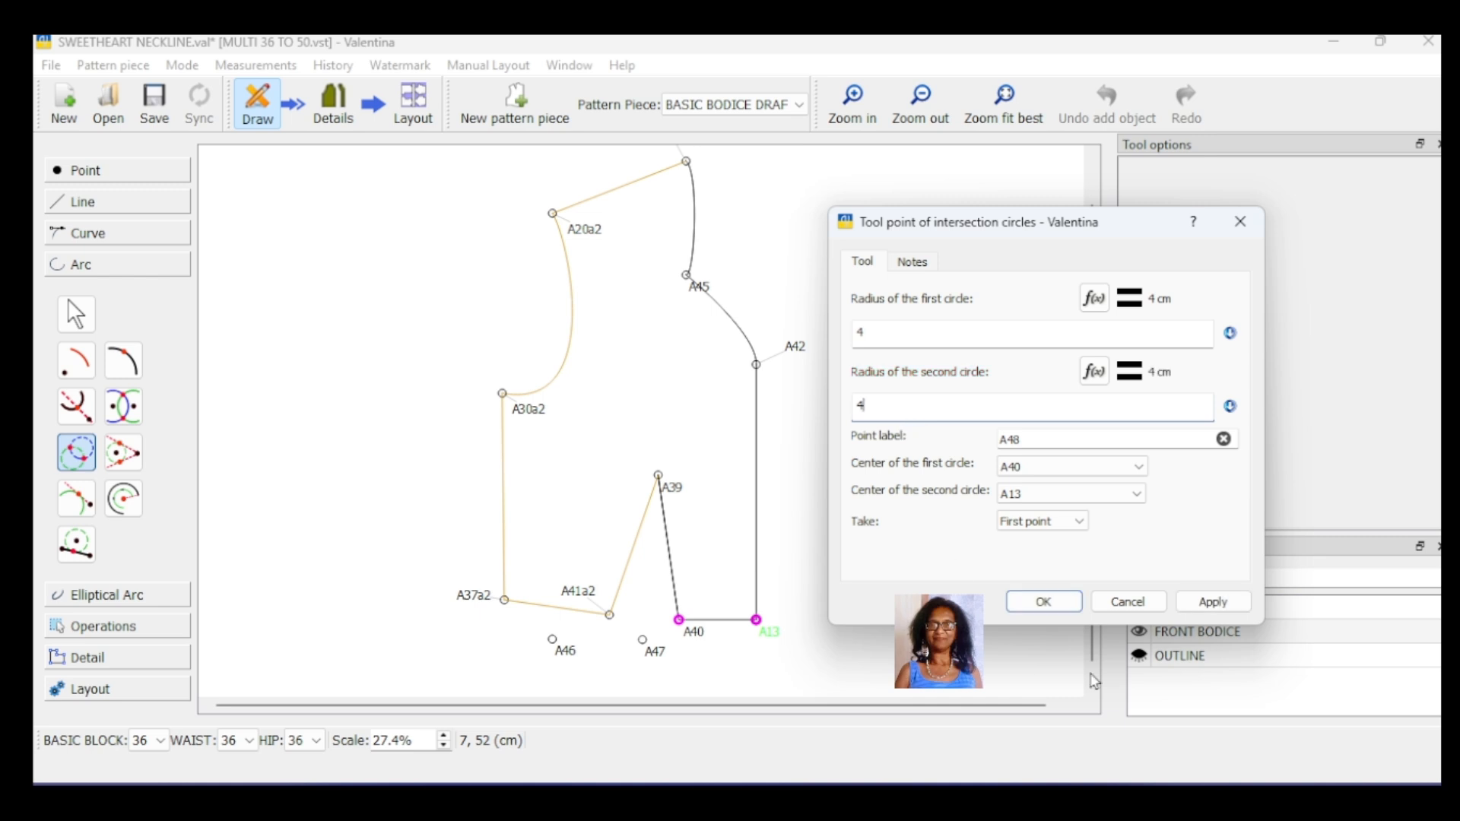
{"action": "left_click", "coordinate": [1214, 601]}
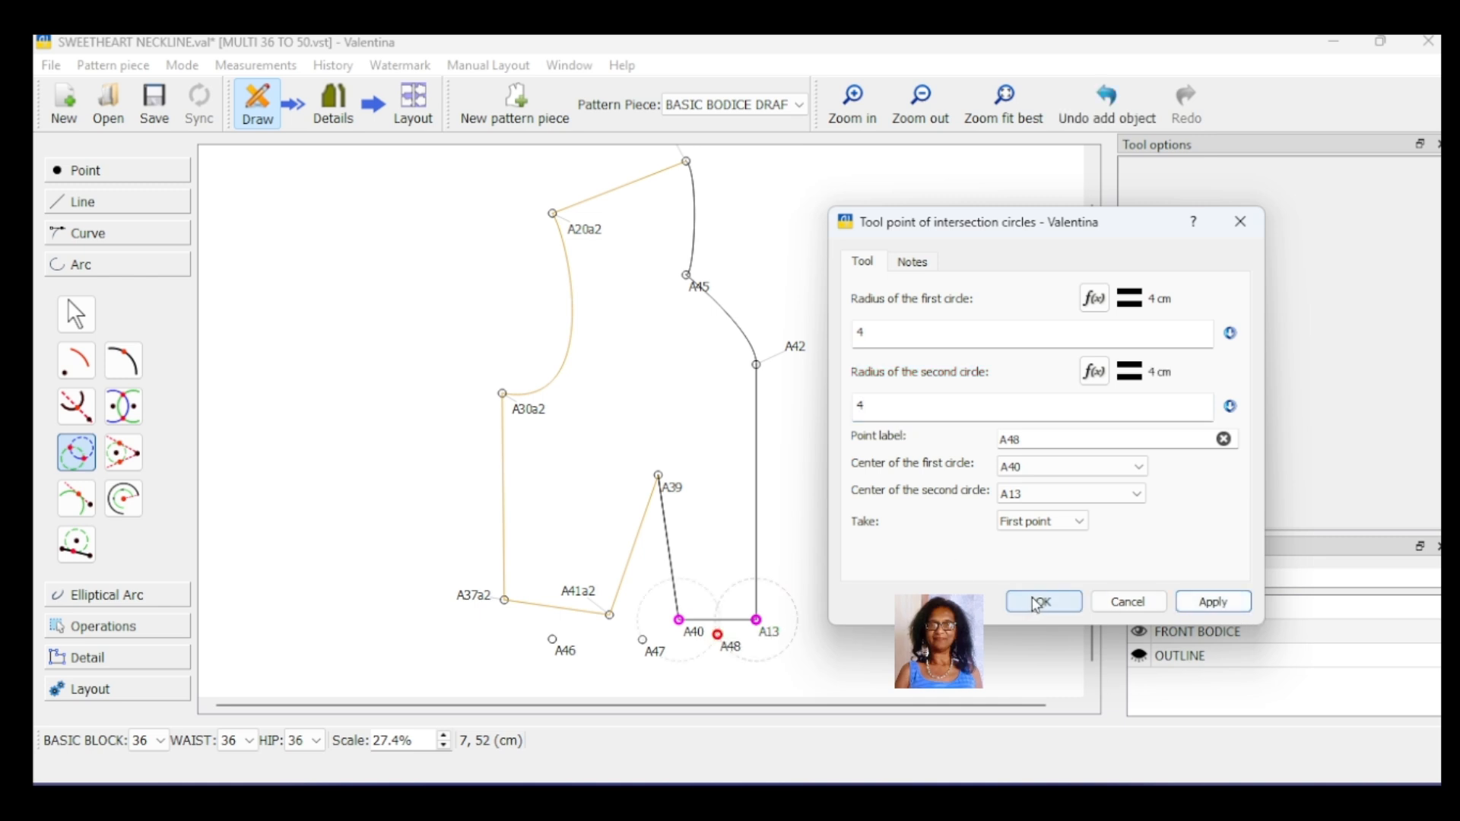
{"action": "left_click", "coordinate": [1042, 601]}
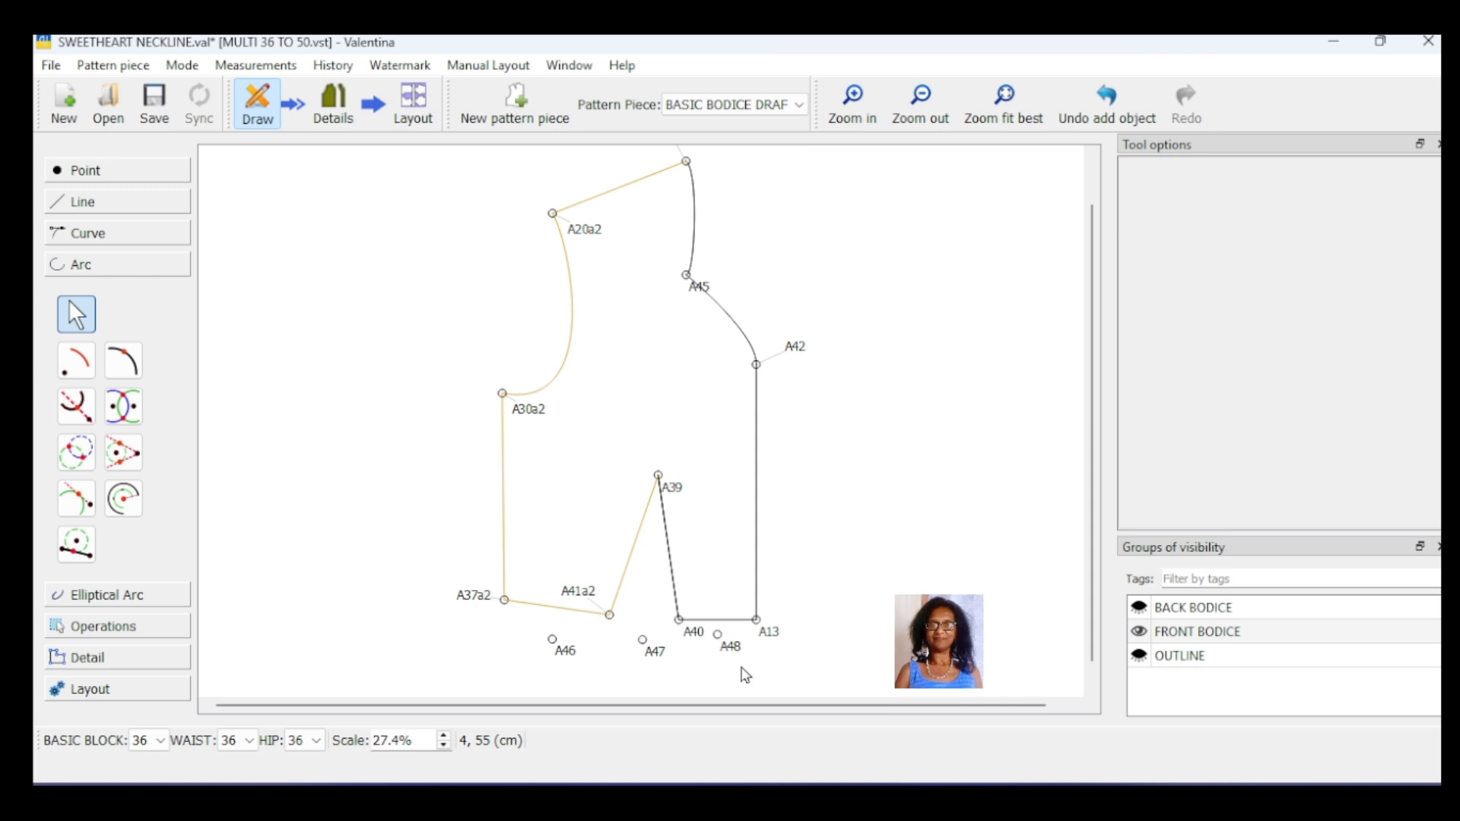
Step: Draw a curved path along the lower edge through A37a2, A46, A41a2, A47, A40, A48 and A13
{"action": "left_click", "coordinate": [88, 233]}
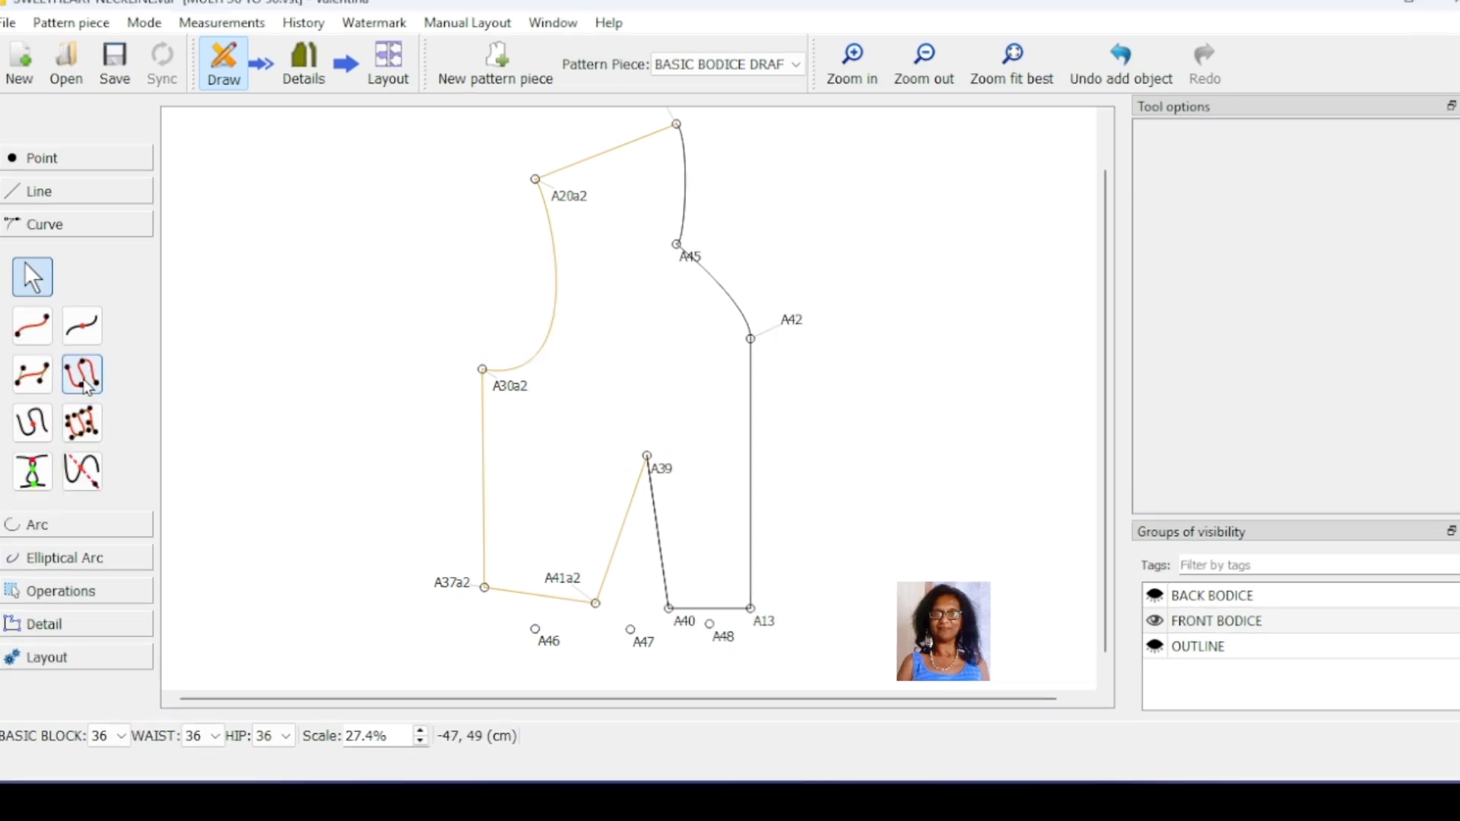
{"action": "left_click", "coordinate": [124, 401]}
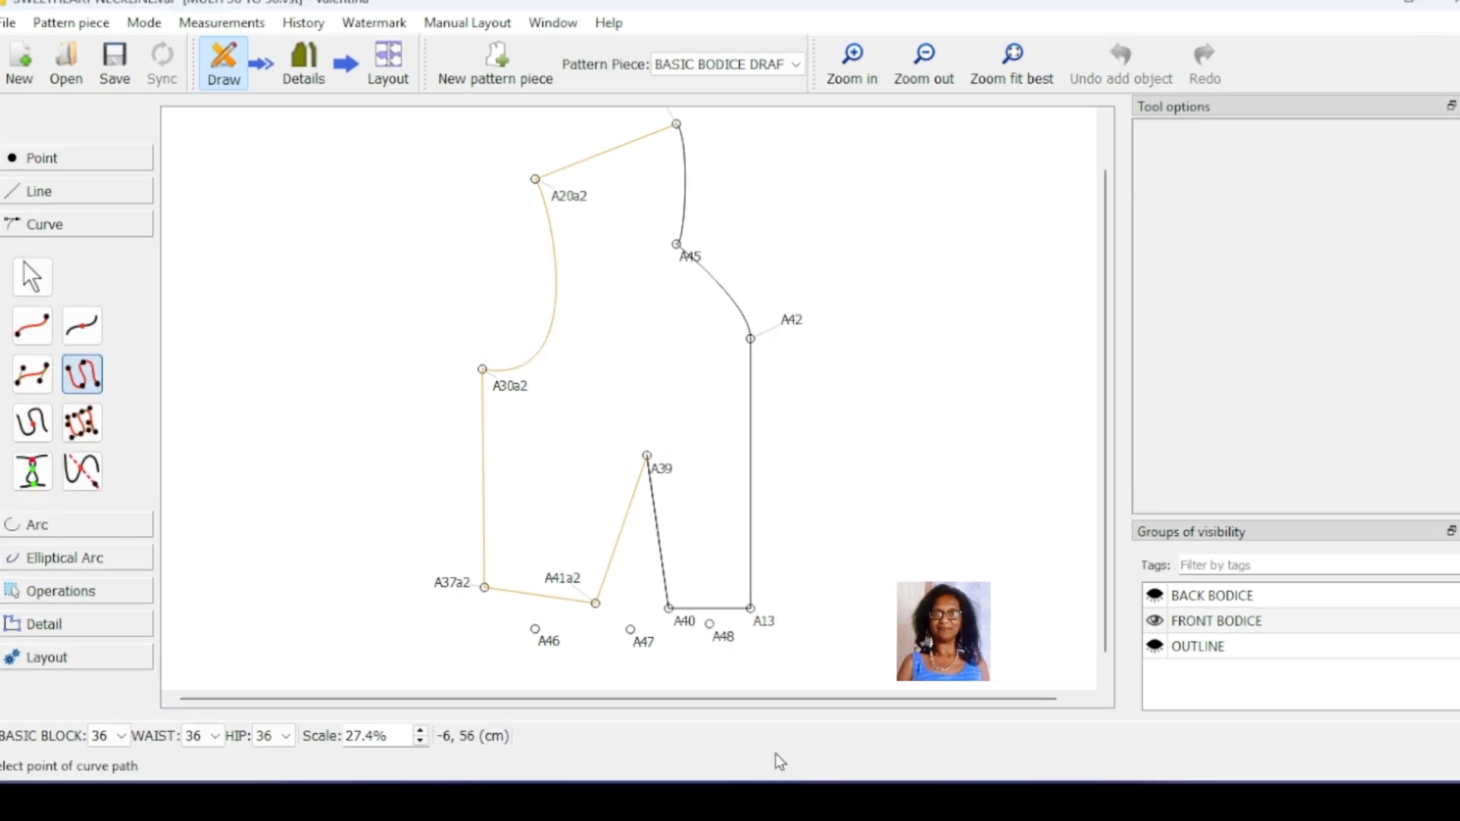
{"action": "left_click", "coordinate": [485, 587]}
{"action": "left_click", "coordinate": [536, 629]}
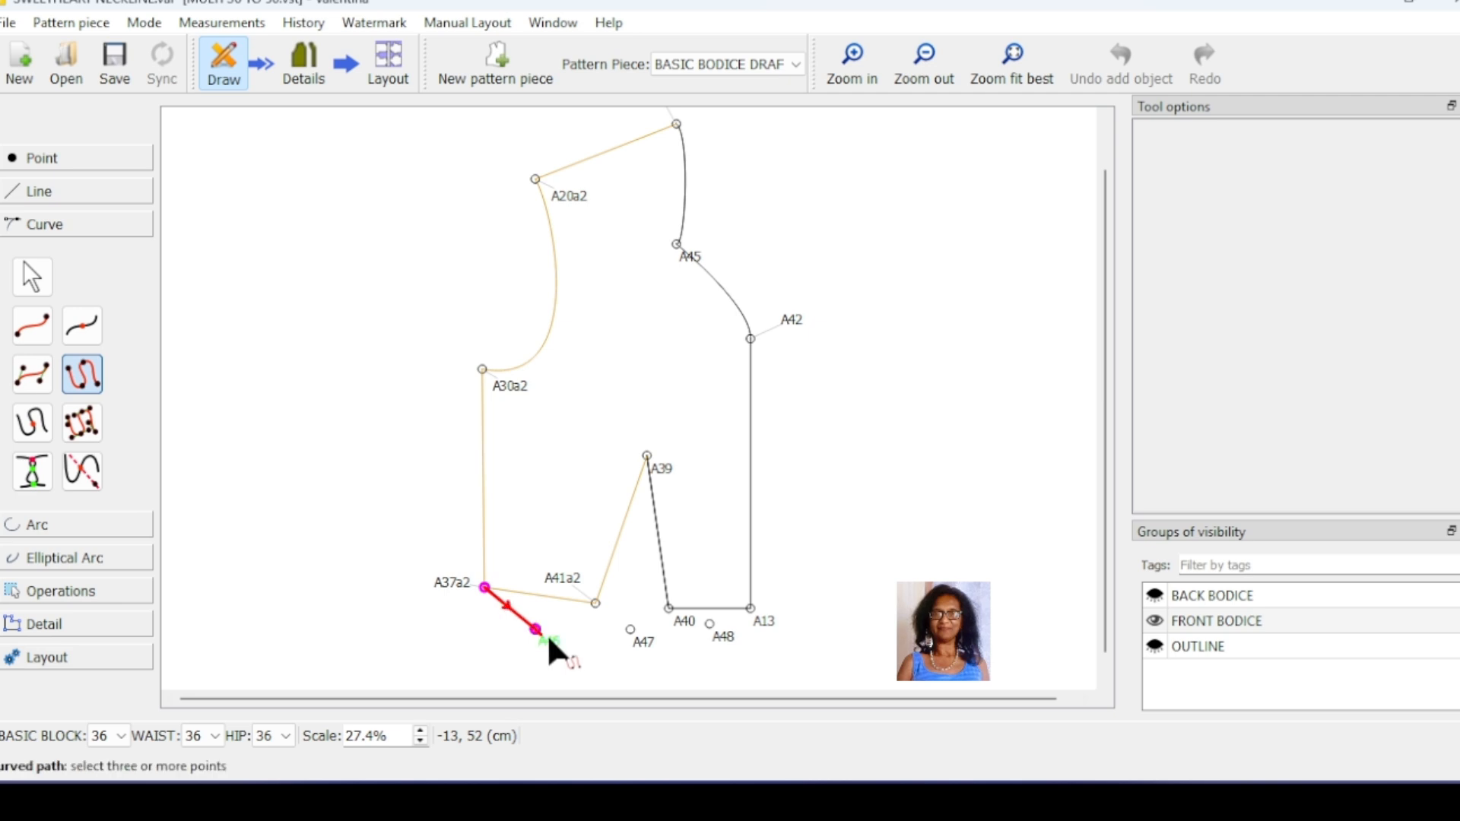
{"action": "left_click", "coordinate": [596, 603]}
{"action": "left_click", "coordinate": [631, 629]}
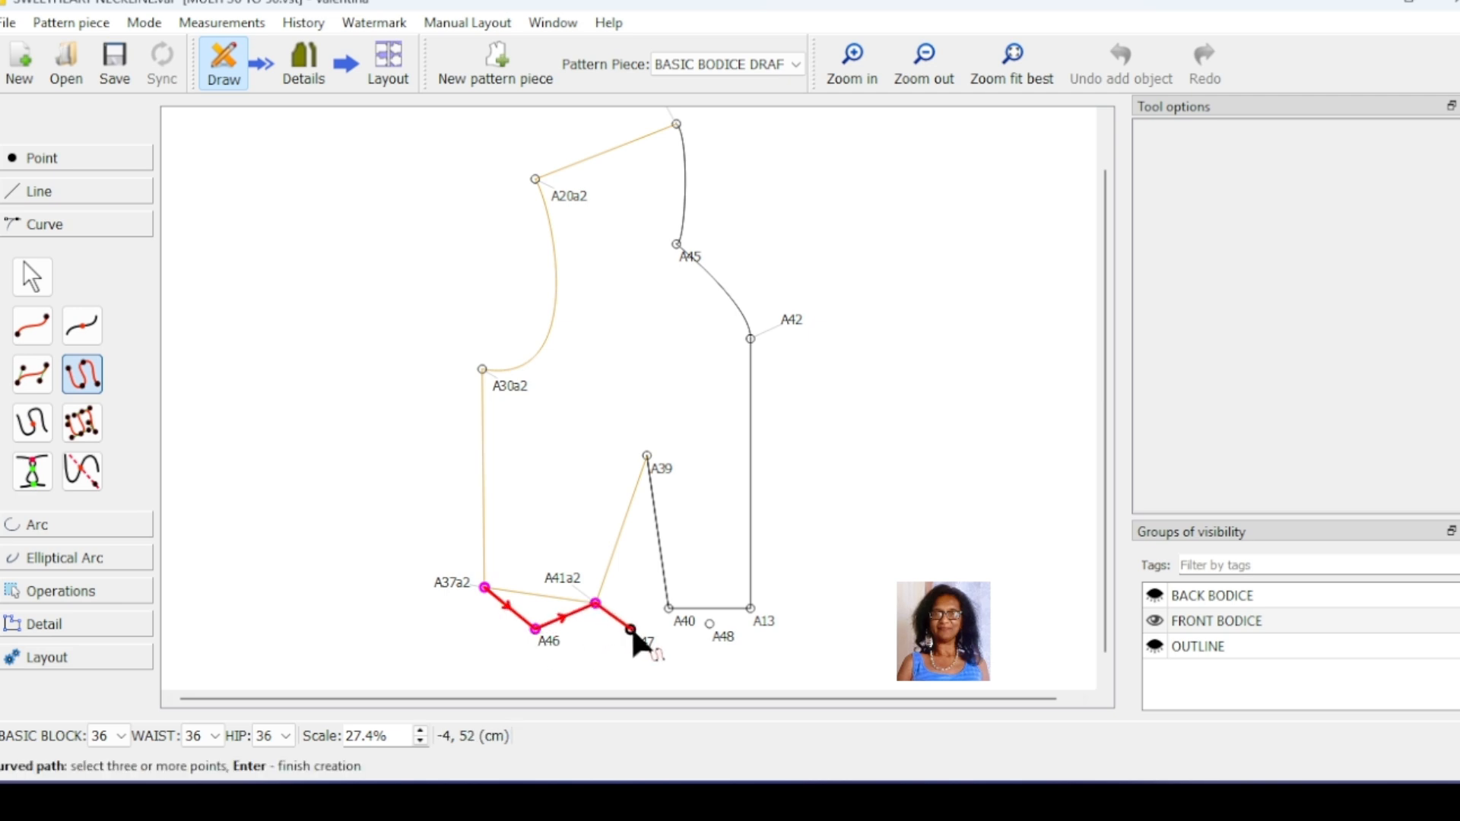
{"action": "left_click", "coordinate": [669, 609]}
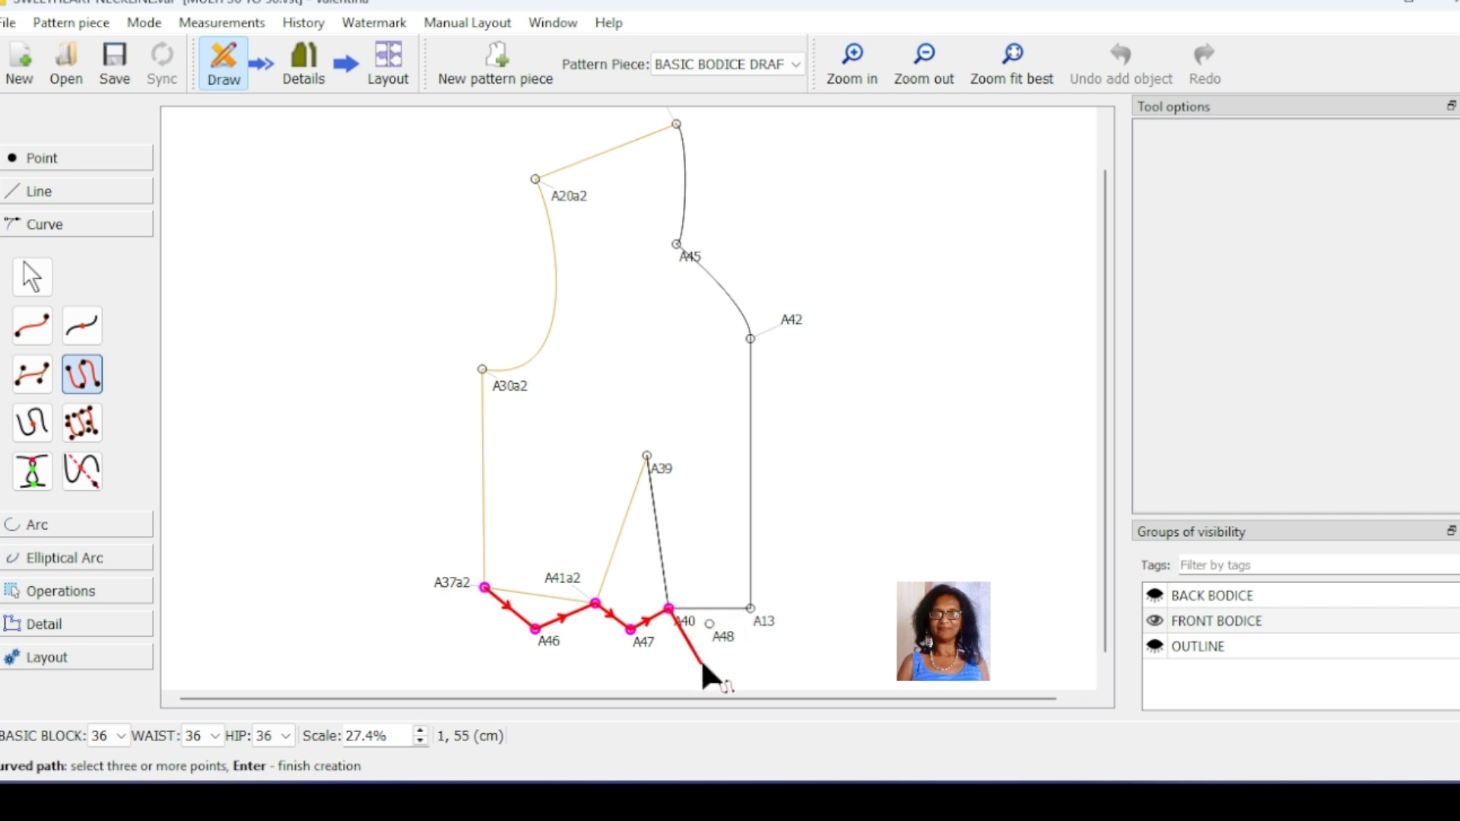
{"action": "left_click", "coordinate": [718, 633]}
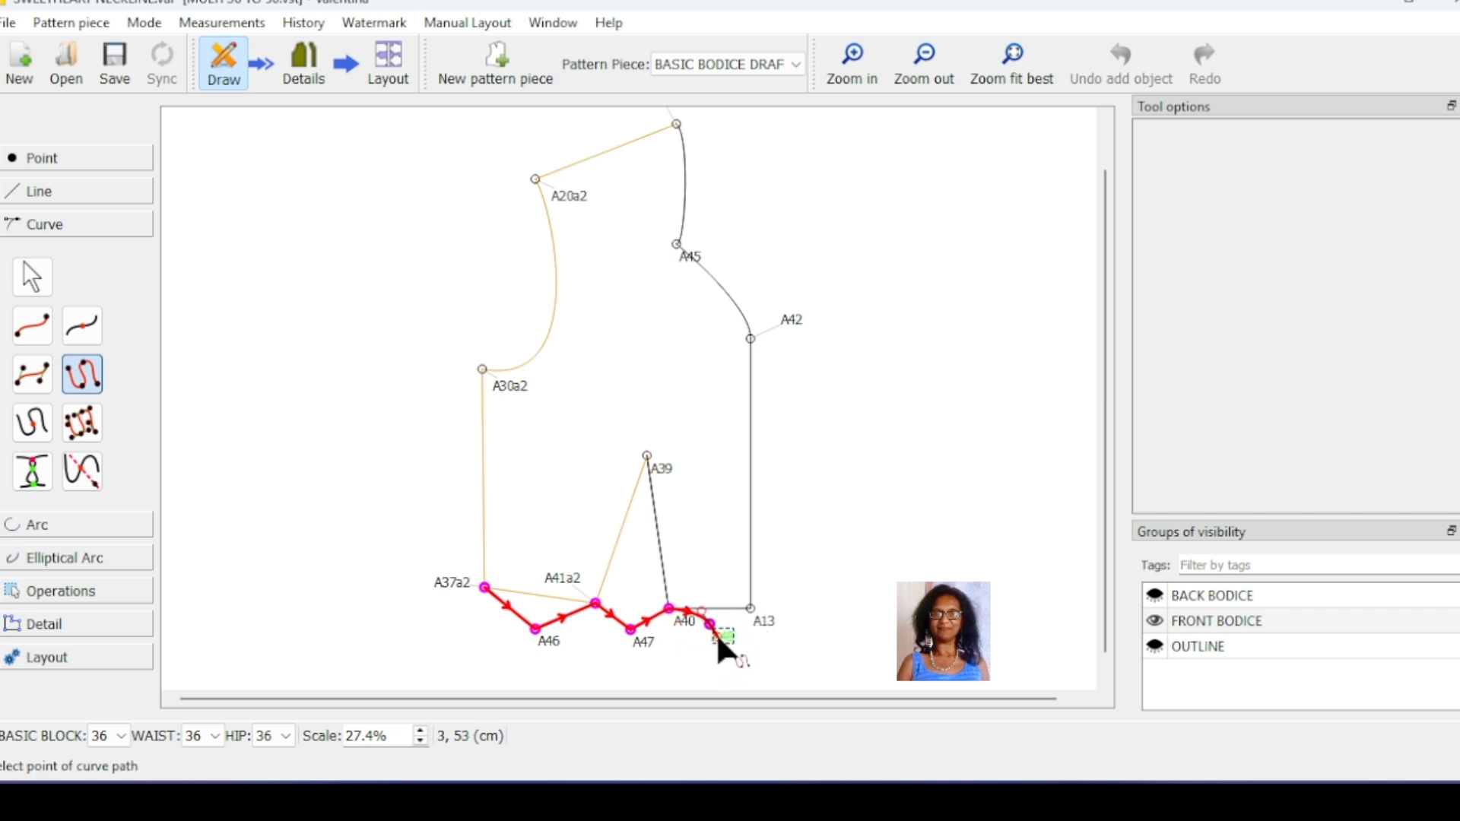
{"action": "left_click", "coordinate": [750, 608]}
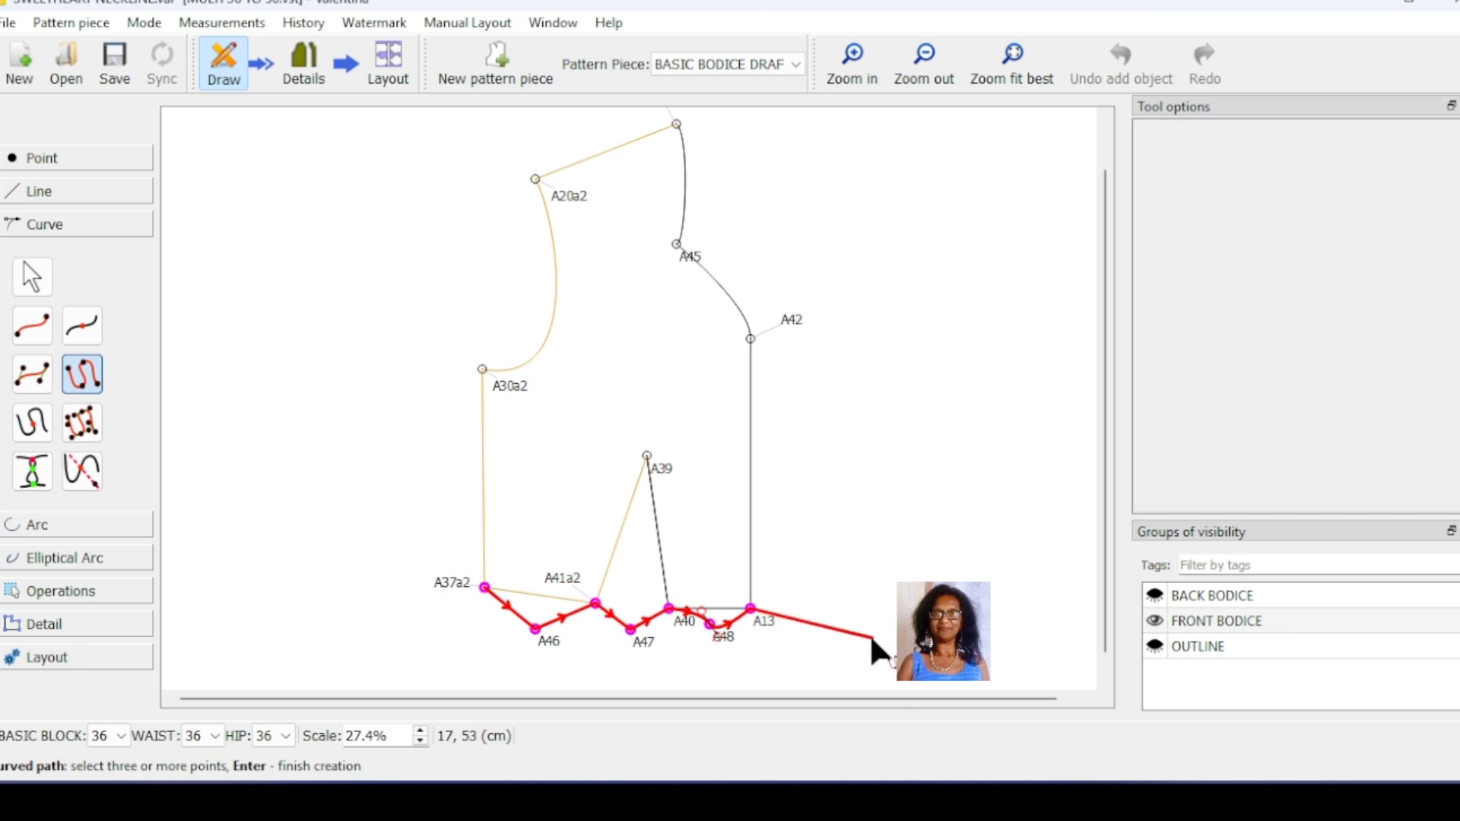
{"action": "key", "text": "Return"}
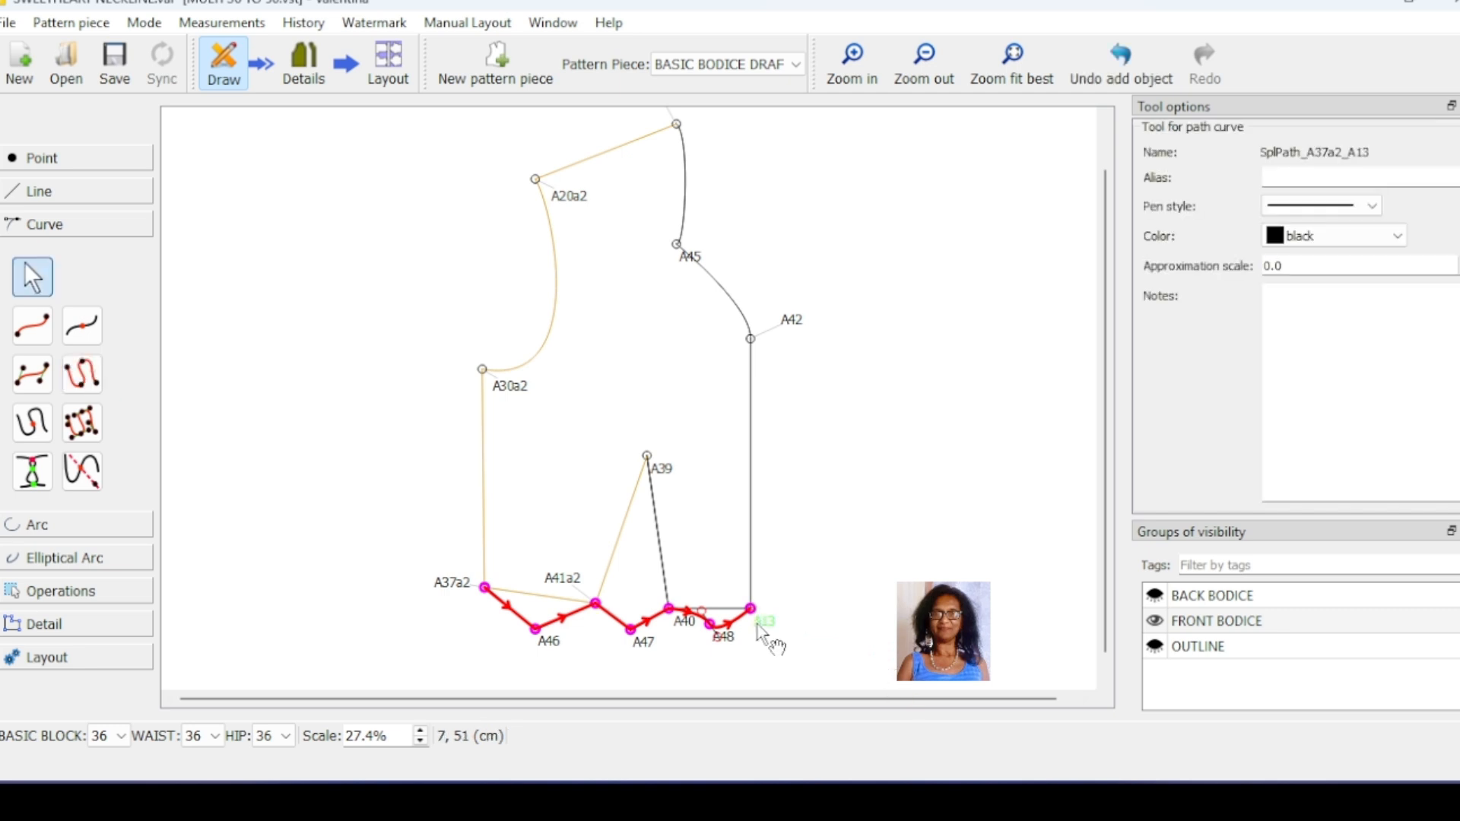
Step: Reshape the lower edge path into rounded scallops, bowing its segments downward between A40 and A48 and between A37a2 and A46
{"action": "left_click_drag", "start_coordinate": [693, 606], "coordinate": [701, 626]}
{"action": "left_click", "coordinate": [902, 571]}
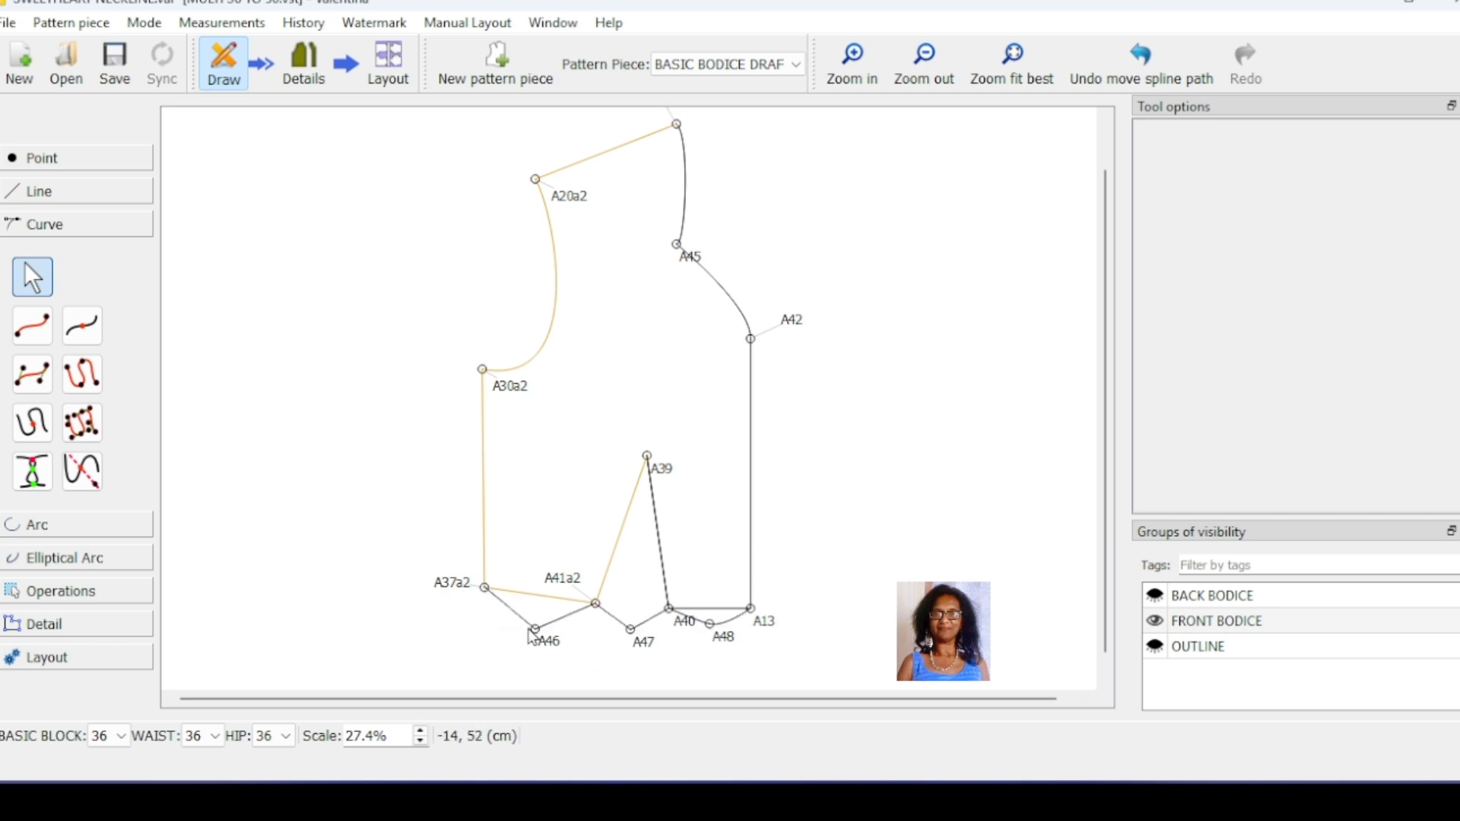
{"action": "left_click", "coordinate": [505, 612]}
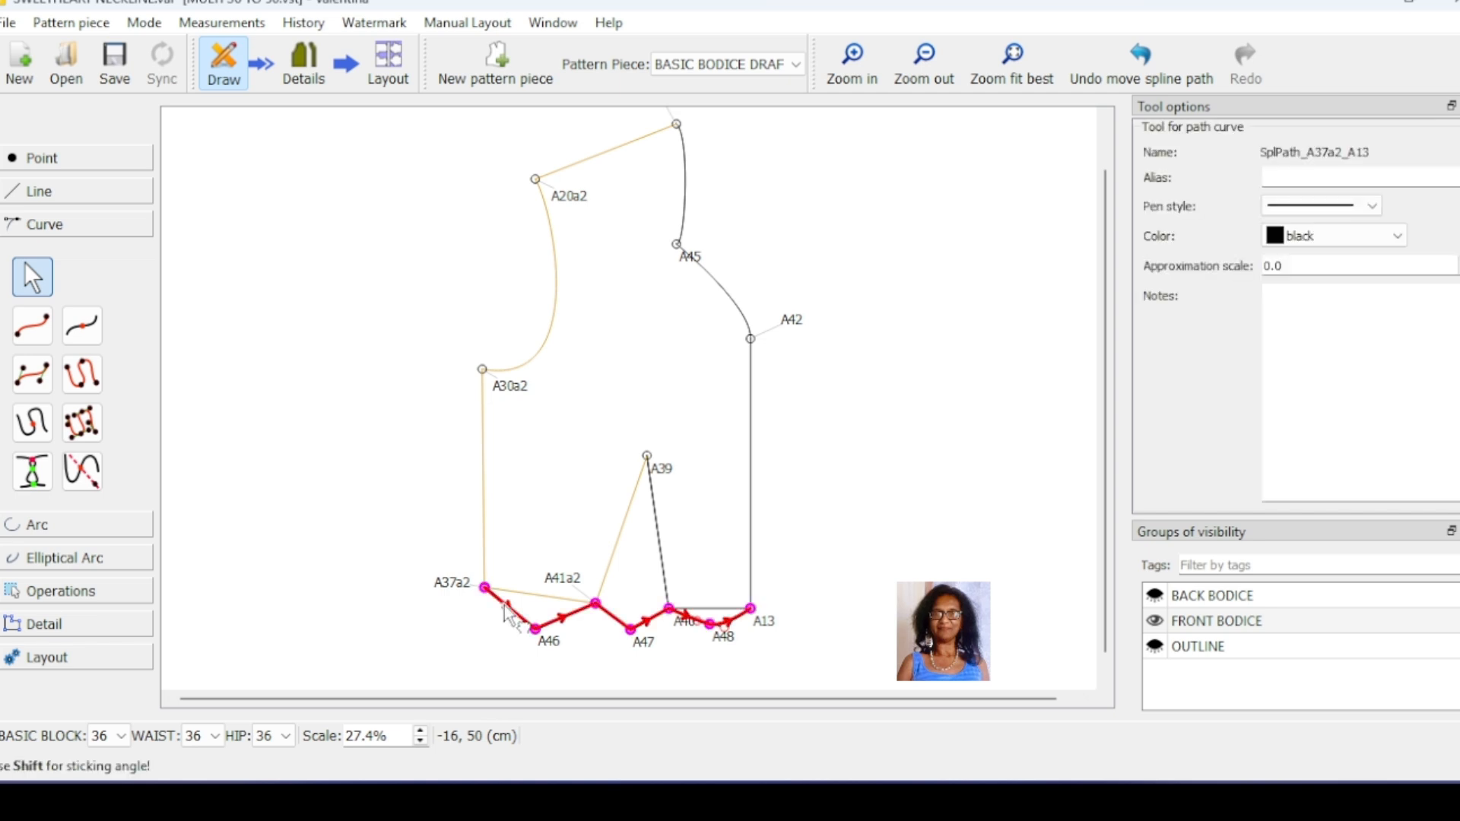
{"action": "left_click_drag", "start_coordinate": [500, 610], "coordinate": [505, 621]}
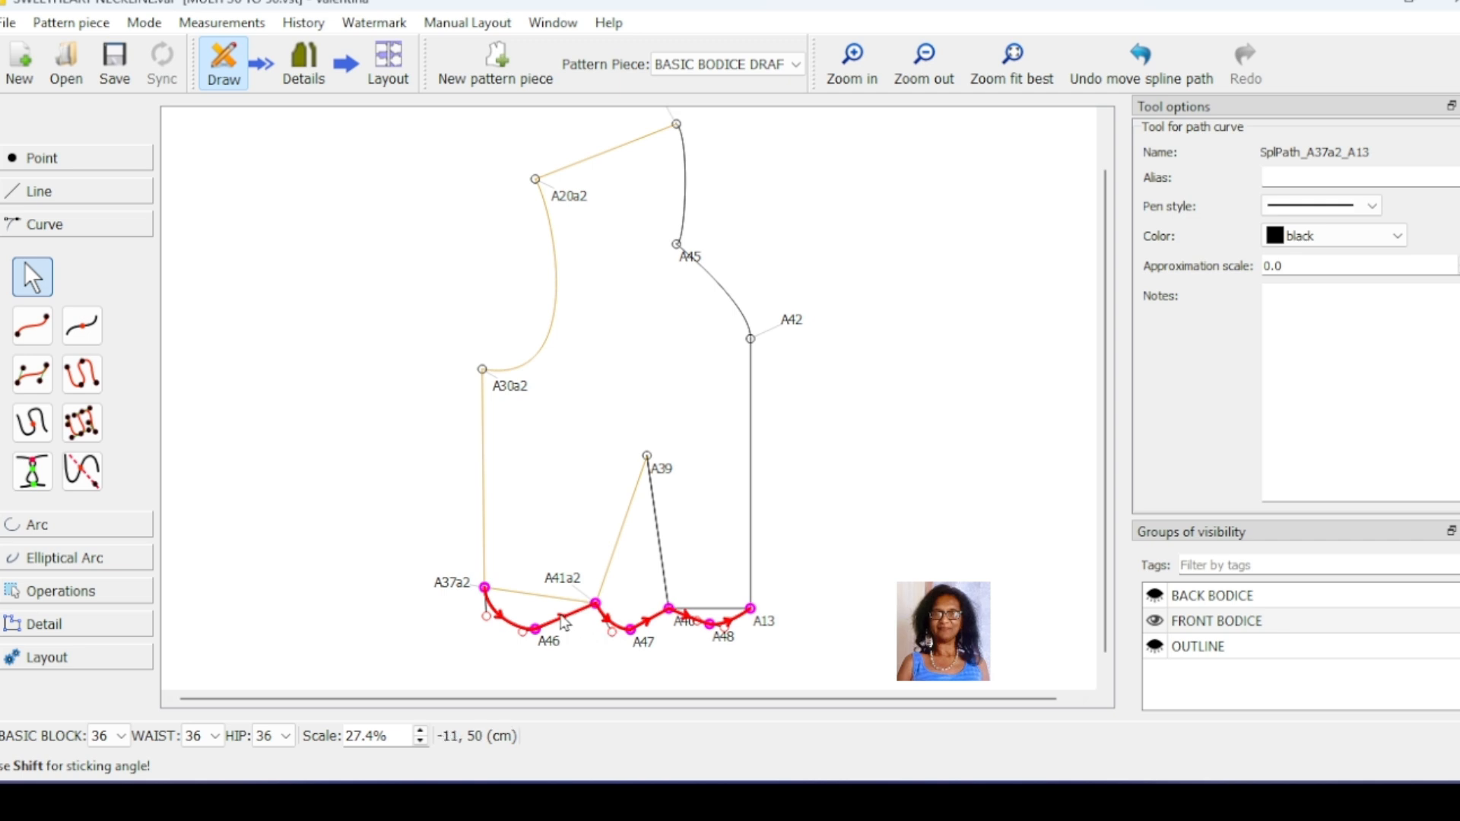
{"action": "left_click", "coordinate": [567, 628]}
Step: Undo the scalloped lower edge path and the three circle-intersection points A46, A47 and A48 below the waistline
{"action": "left_click", "coordinate": [1141, 61]}
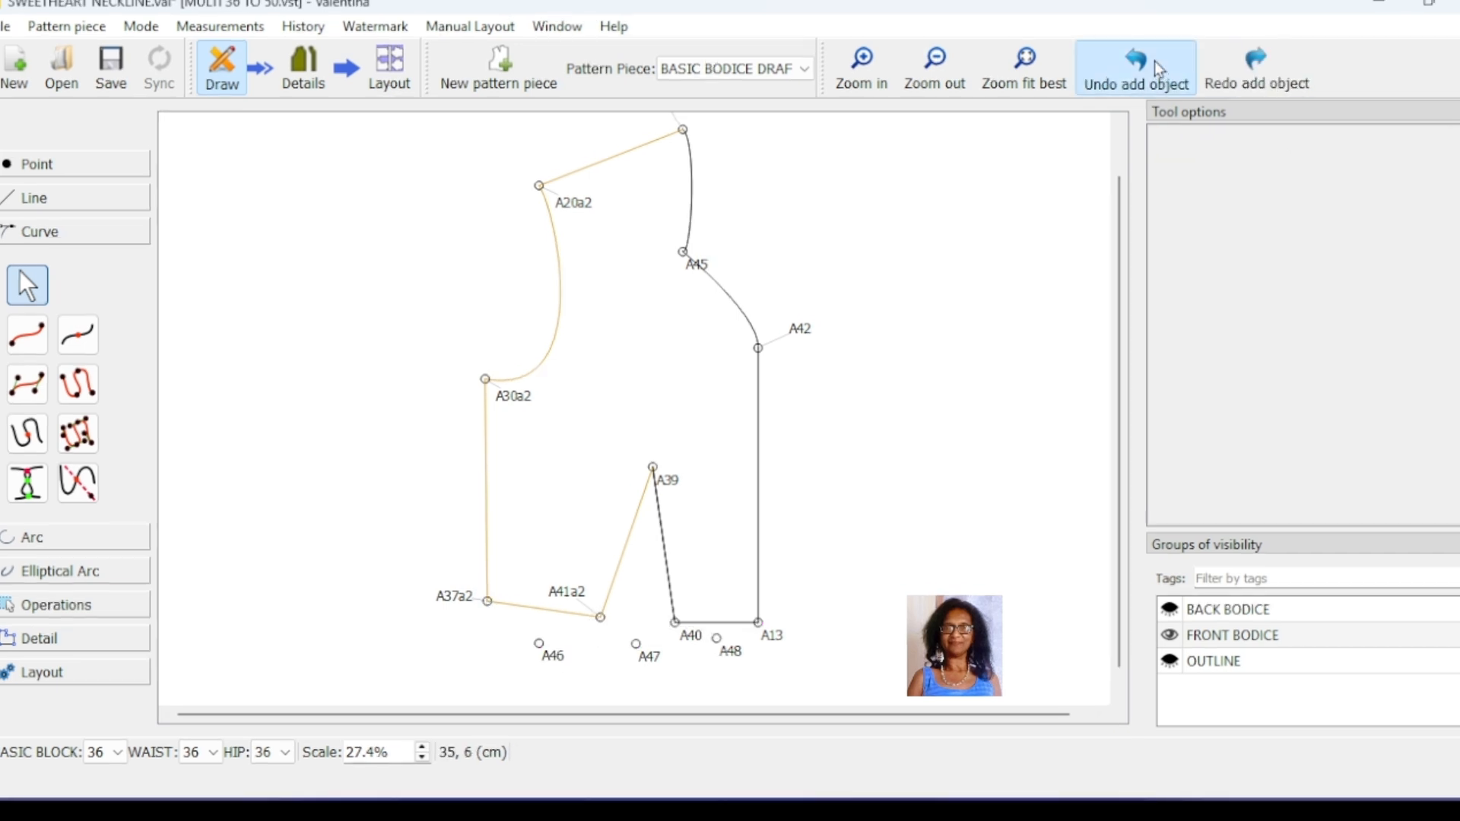
{"action": "left_click", "coordinate": [1141, 61]}
{"action": "left_click", "coordinate": [1140, 61]}
{"action": "left_click", "coordinate": [1157, 62]}
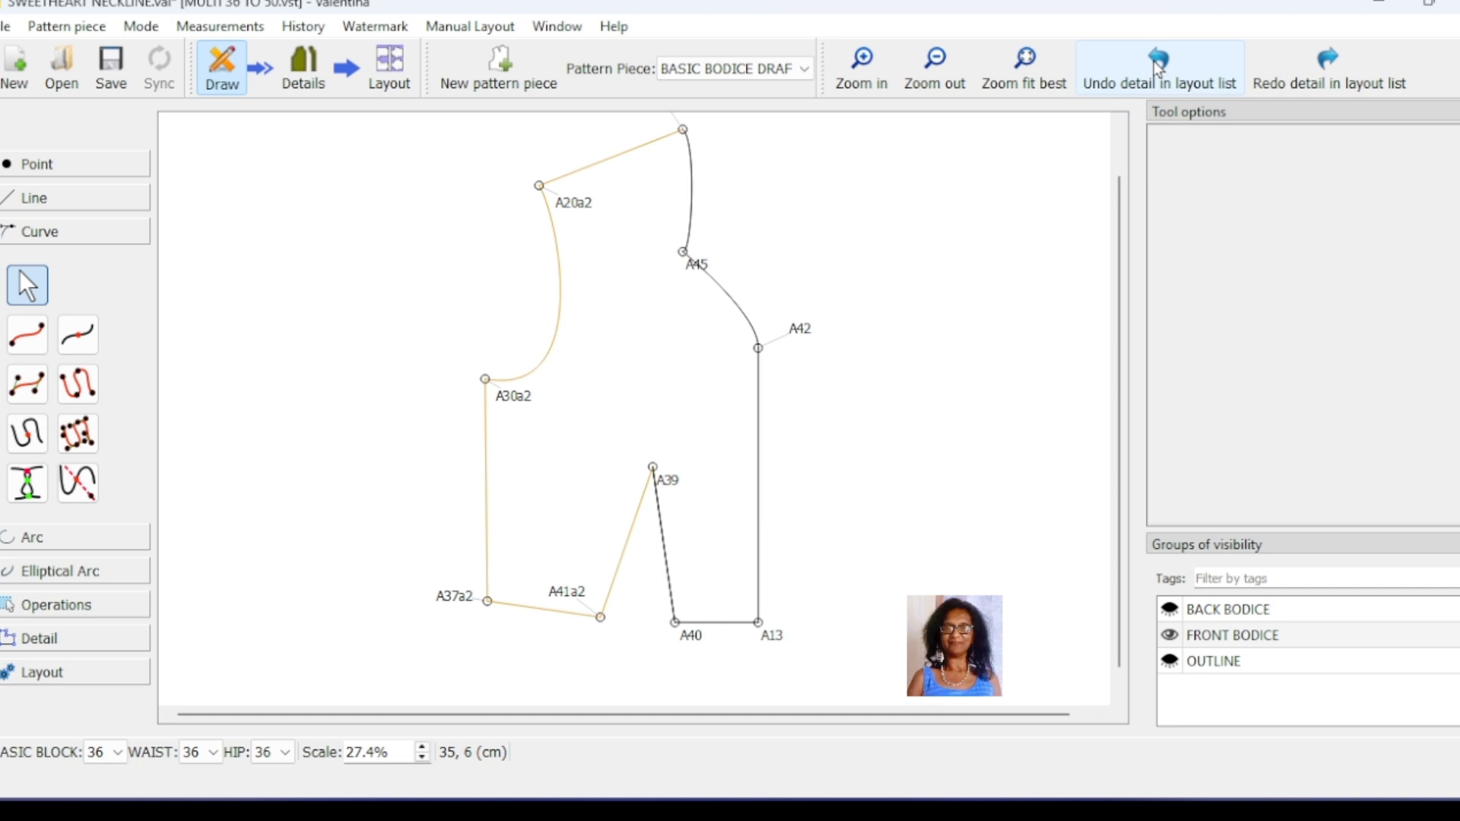
Step: Check the sweetheart pattern piece in Details mode and go back to the draft
{"action": "left_click", "coordinate": [327, 77]}
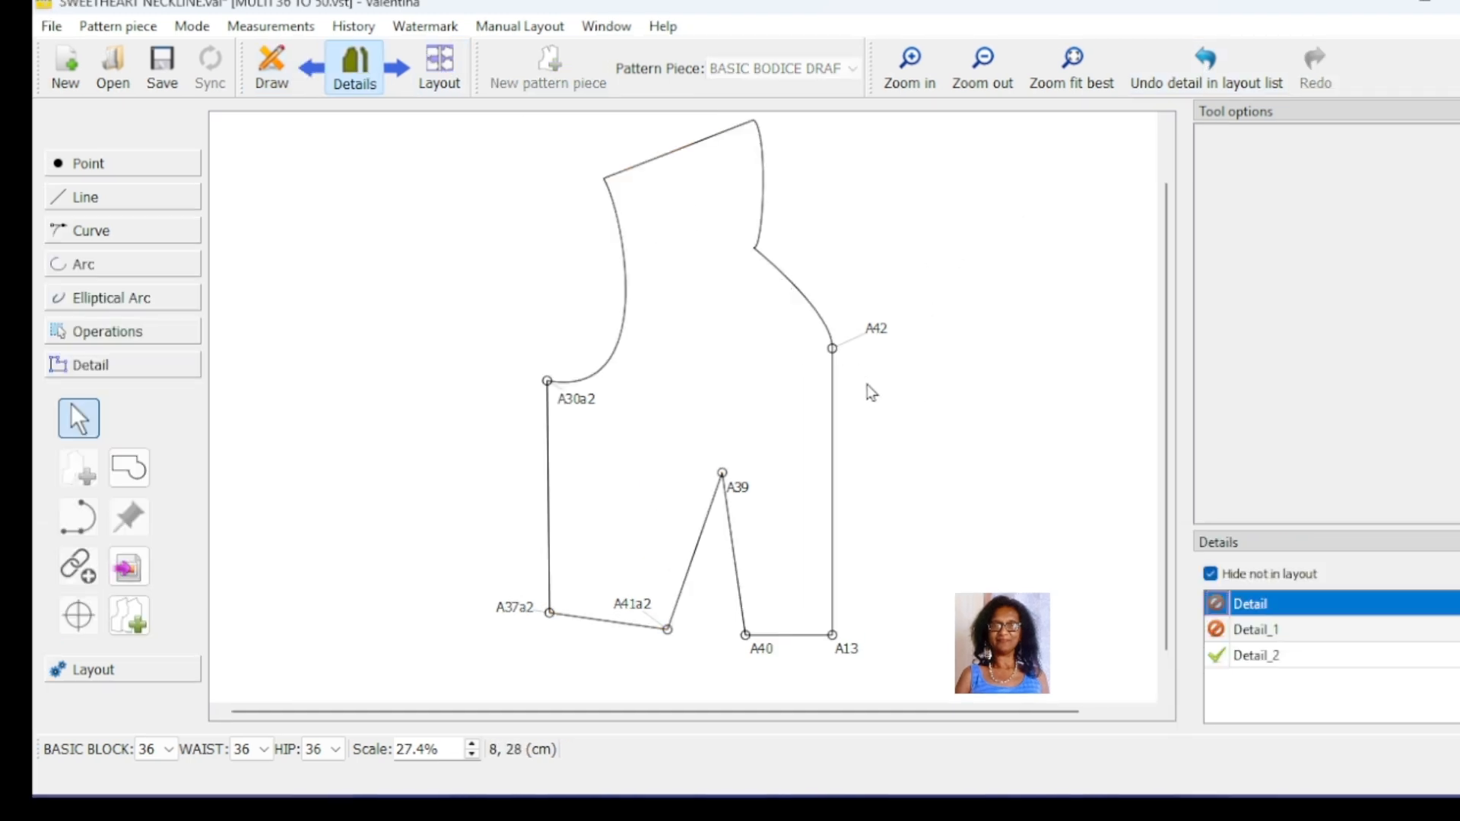
{"action": "left_click", "coordinate": [273, 74]}
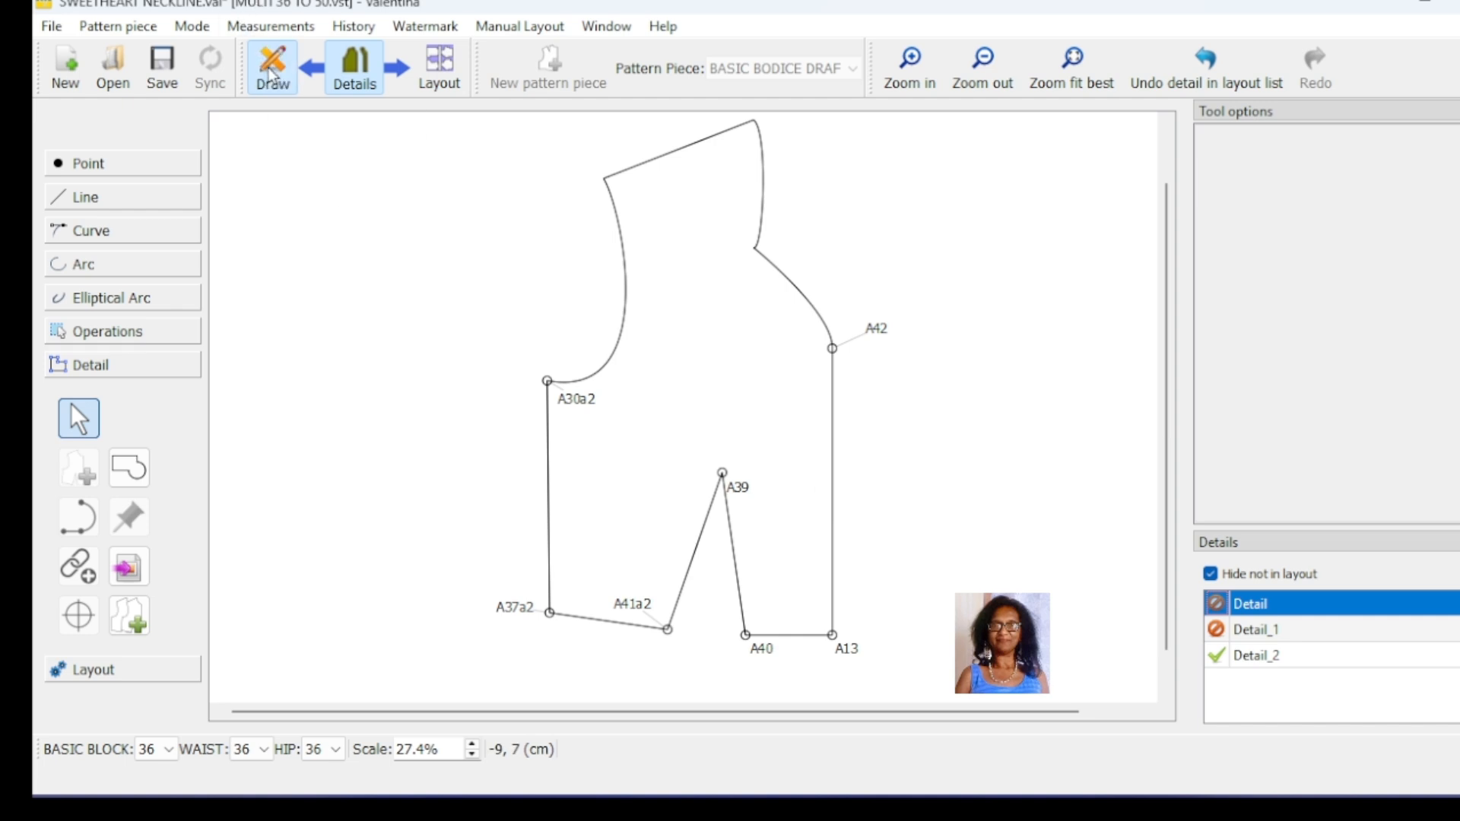